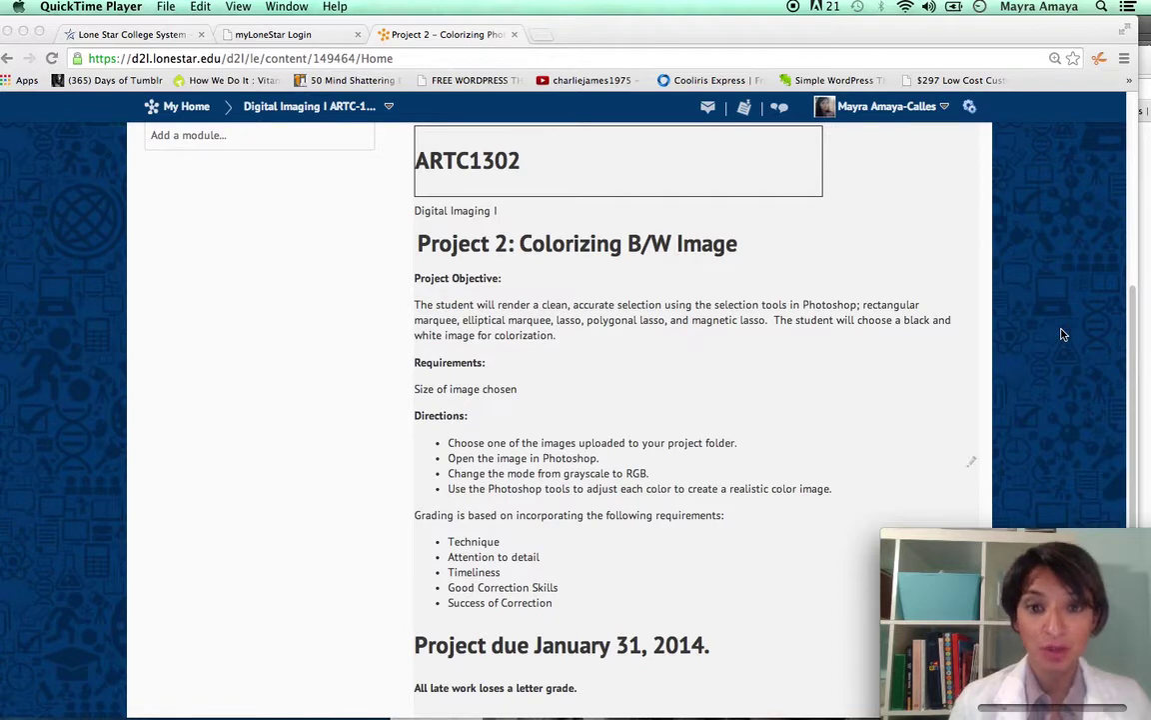
# Step: Read the Project 2 colorizing assignment page, from its objective and directions through the grading criteria, due date and attached files
pyautogui.scroll(-4, 1063, 335)
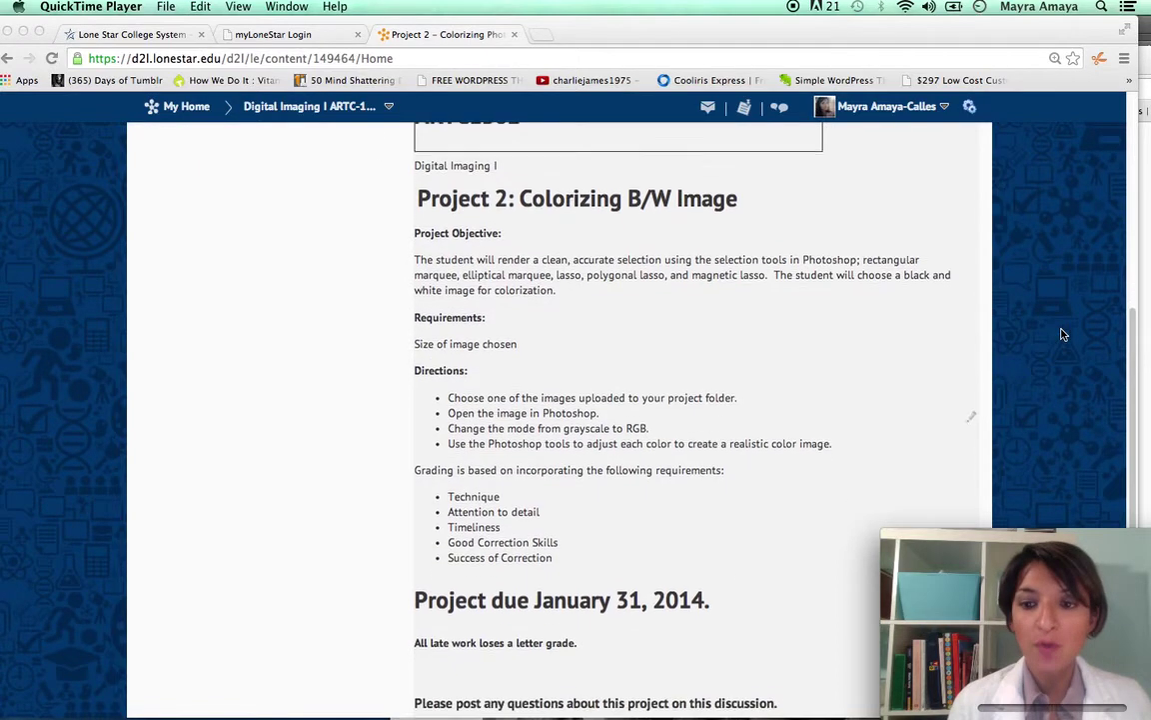
pyautogui.scroll(1, 1063, 335)
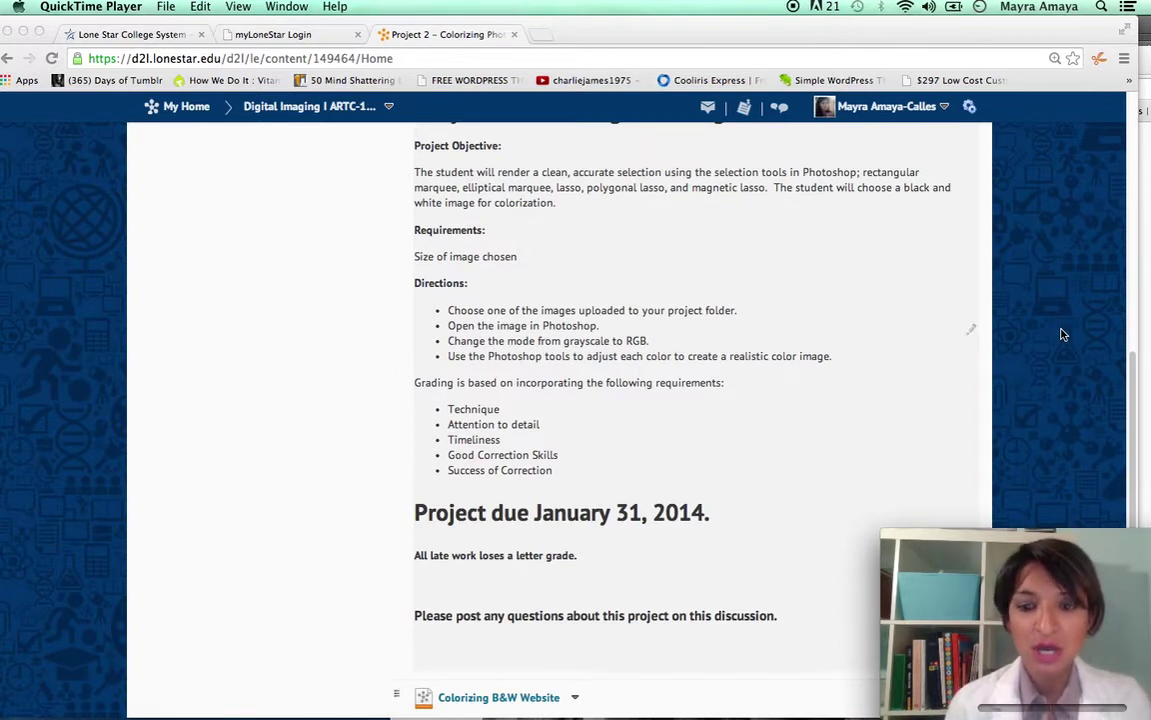
pyautogui.scroll(-3, 954, 380)
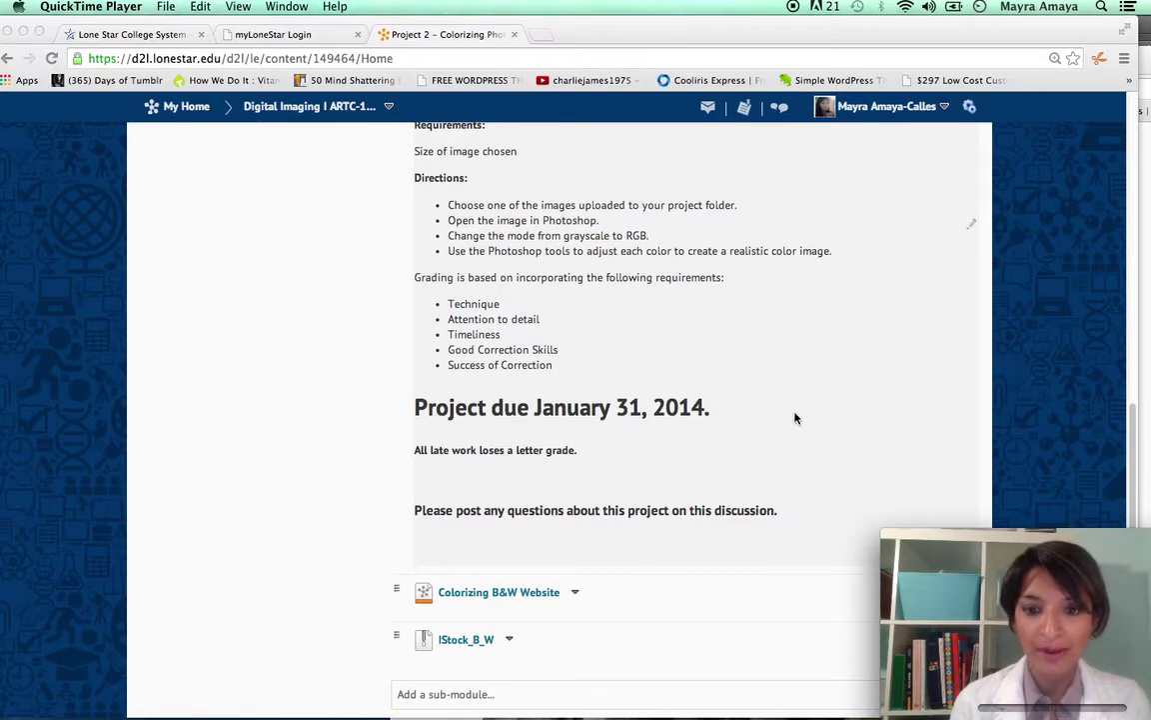
pyautogui.scroll(1, 795, 418)
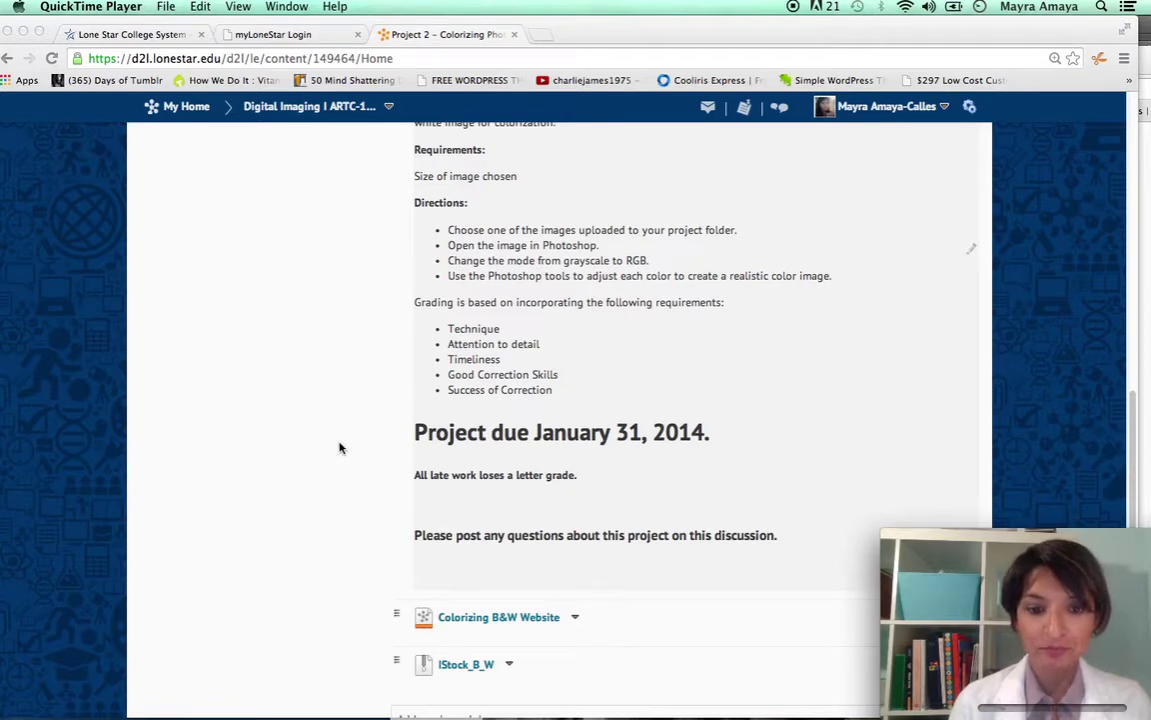
# Step: Switch to the twistedsifter.com page of colorized historic photos and compare the London 1945 boy photo with its black-and-white original
pyautogui.click(1144, 68)
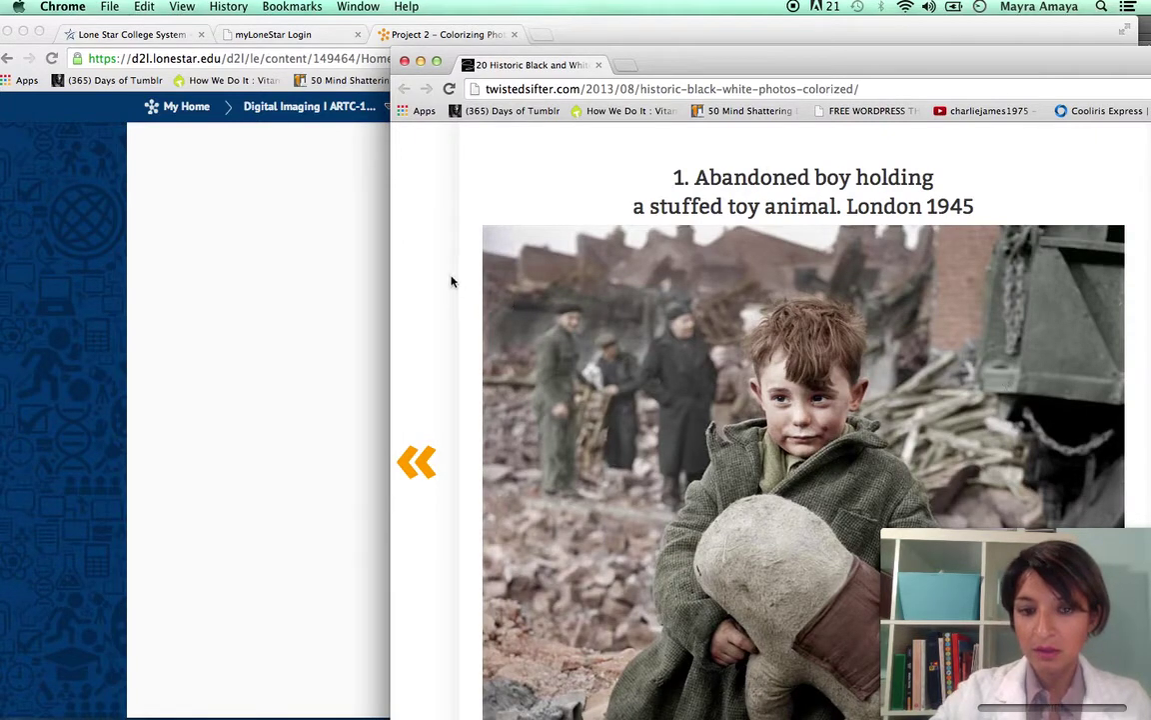
pyautogui.scroll(-5, 450, 281)
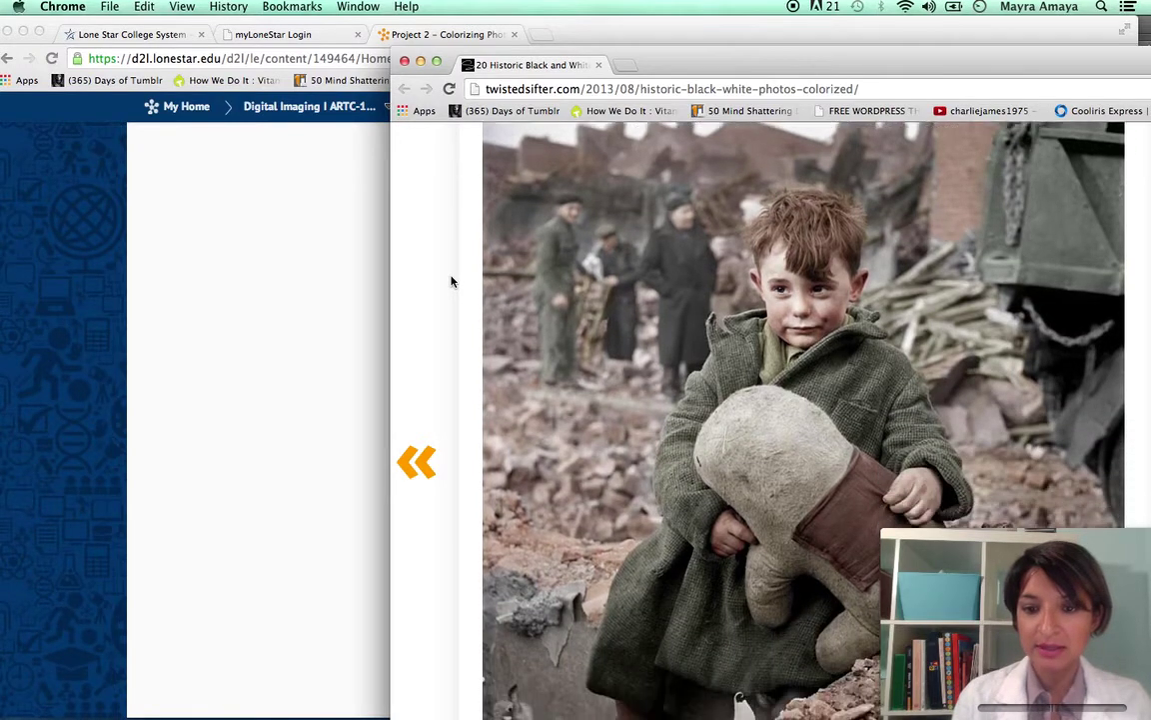
pyautogui.scroll(-5, 424, 282)
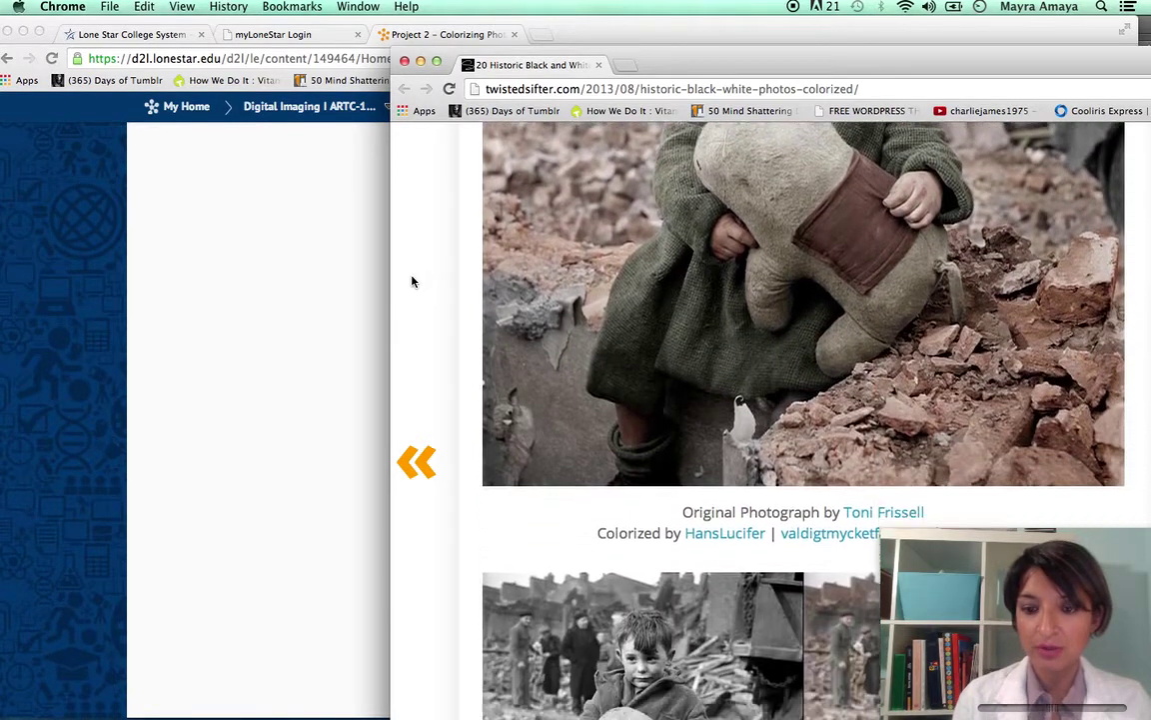
pyautogui.scroll(-2, 411, 282)
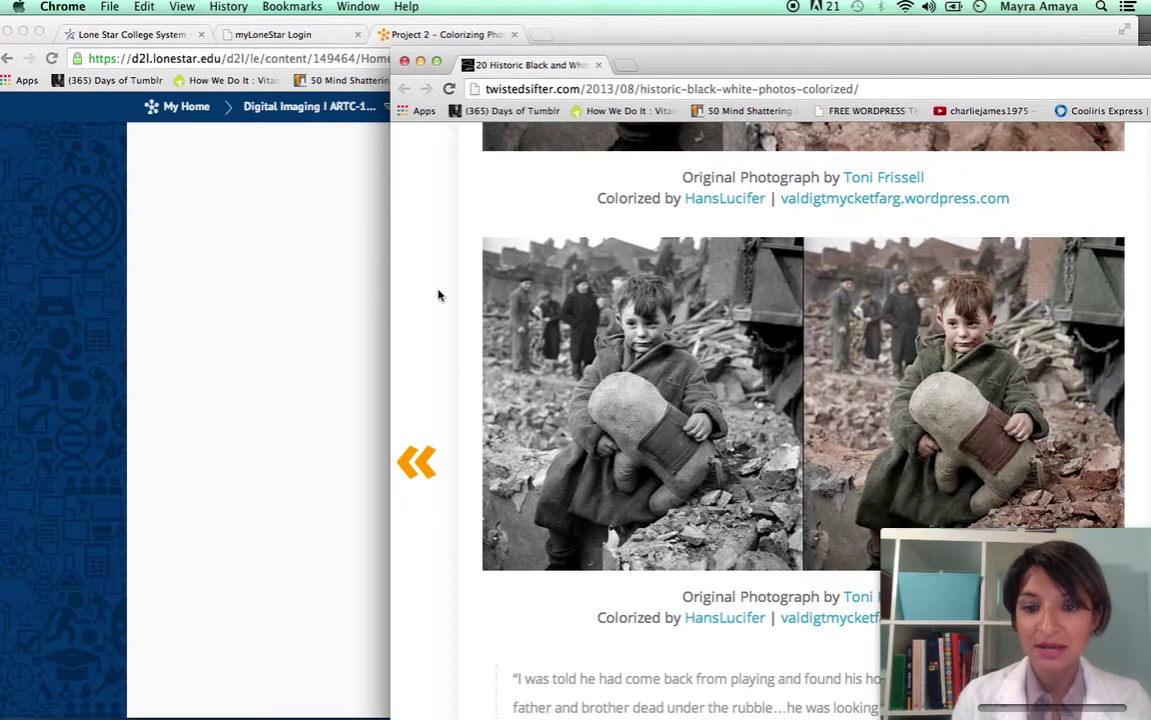
pyautogui.scroll(-2, 659, 398)
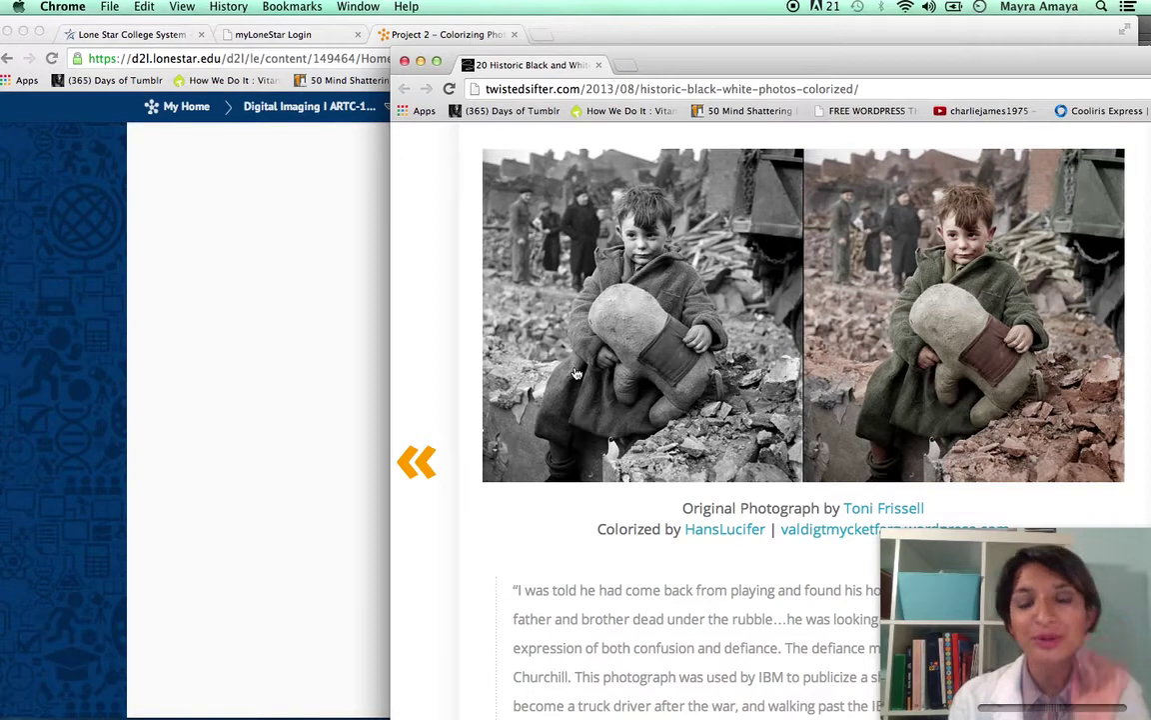
pyautogui.scroll(-5, 576, 372)
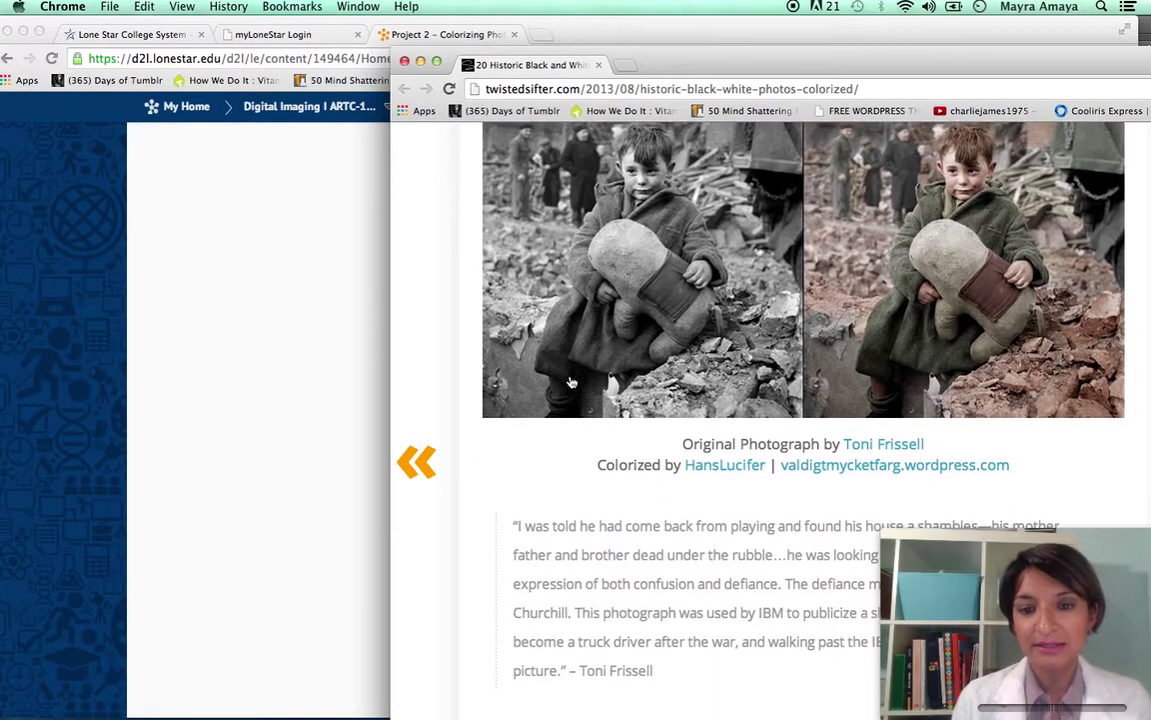
pyautogui.scroll(-4, 571, 380)
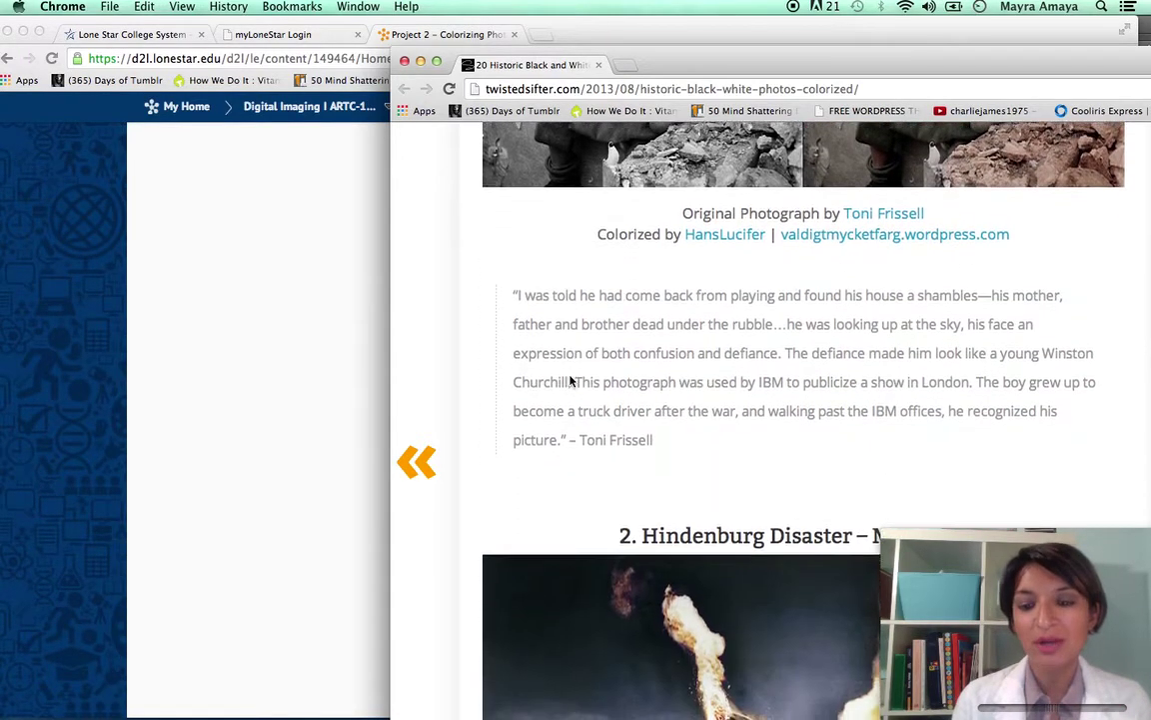
# Step: Examine the colorized Hindenburg Disaster photo and its black-and-white original in the article
pyautogui.scroll(-4, 571, 381)
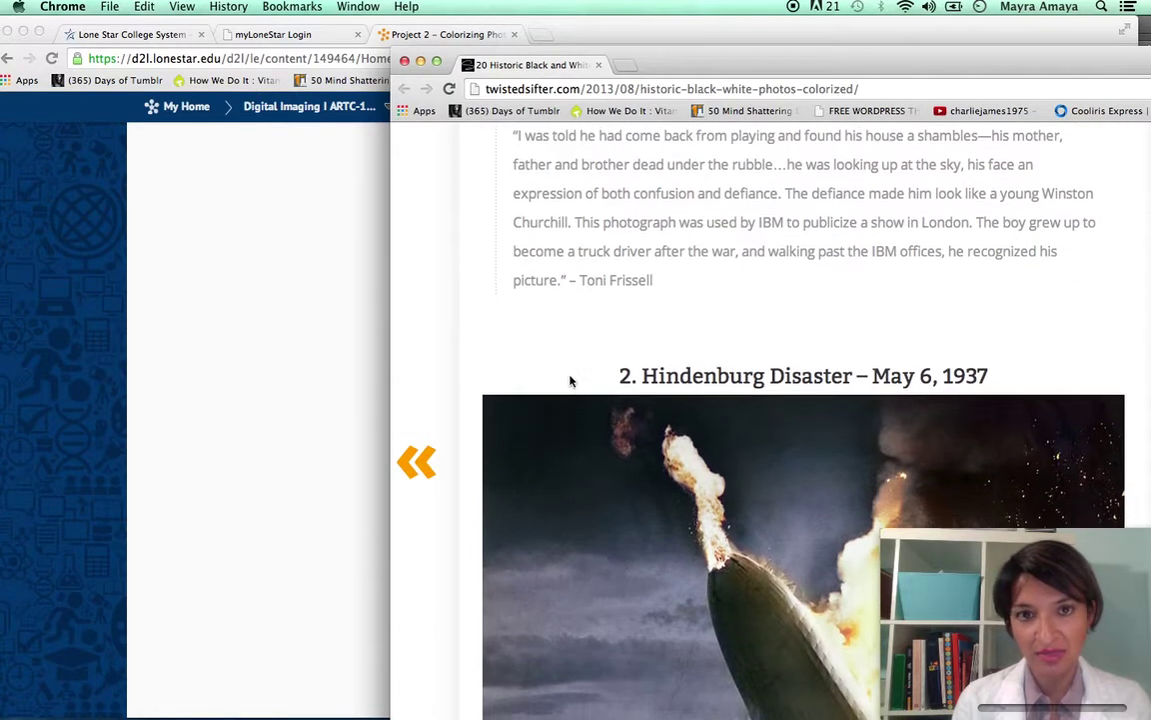
pyautogui.scroll(-5, 571, 382)
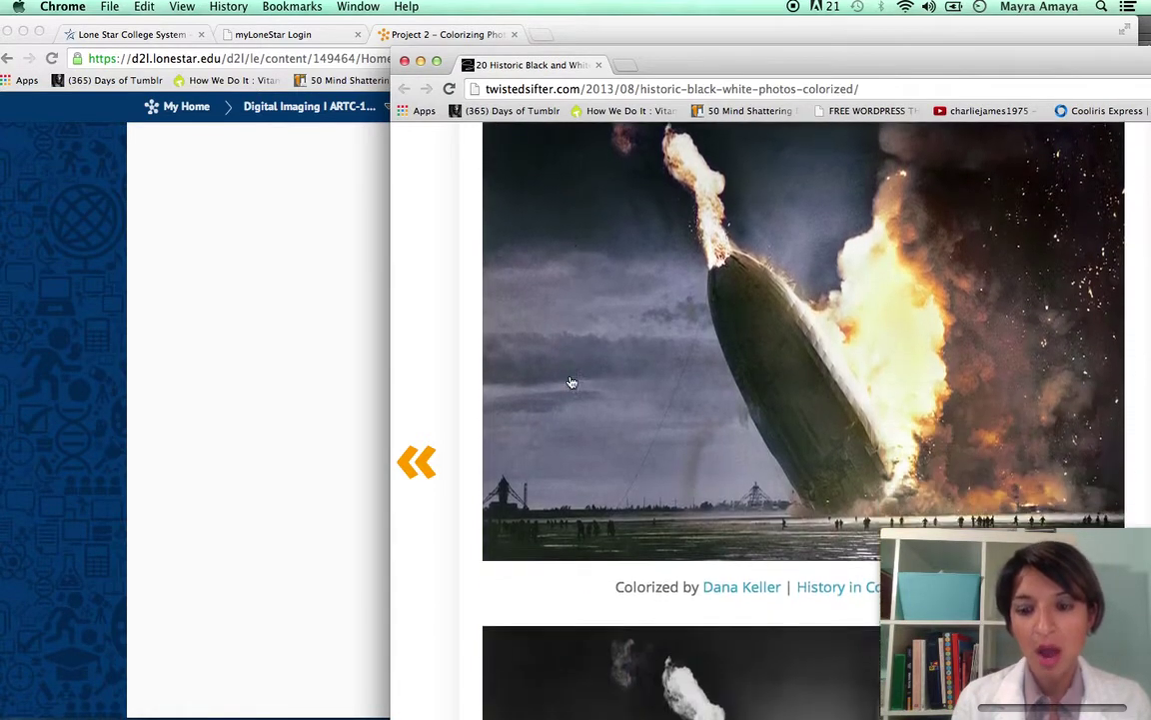
pyautogui.scroll(-5, 570, 382)
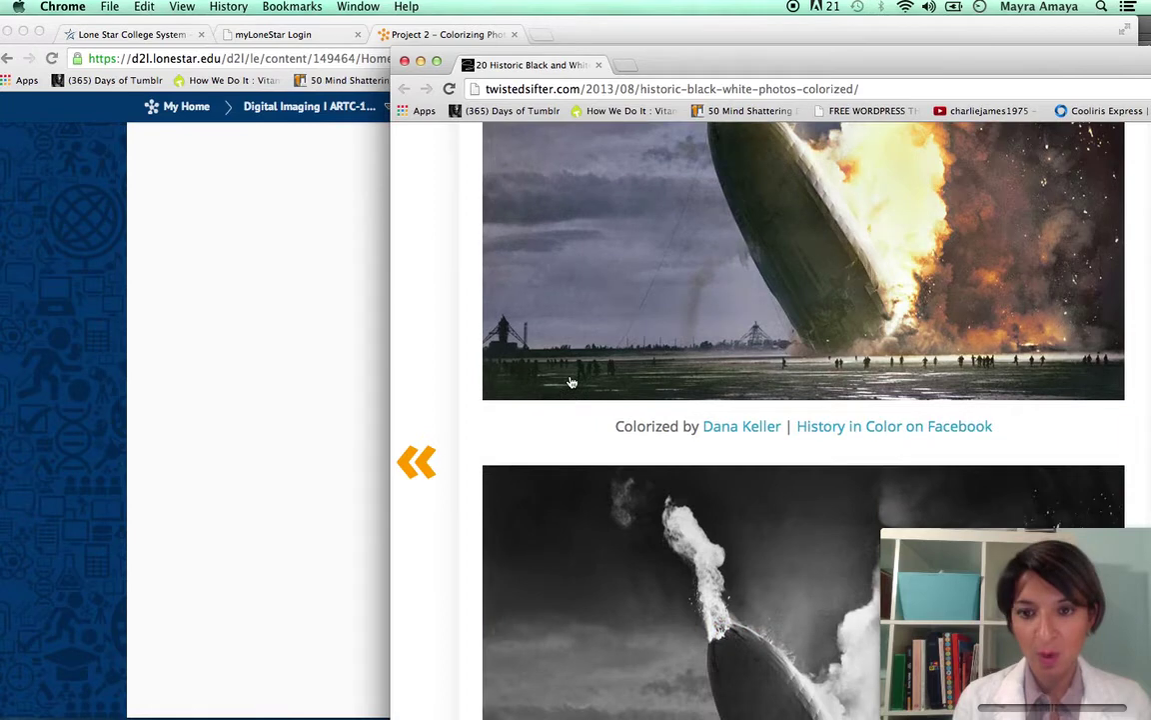
pyautogui.scroll(-9, 570, 381)
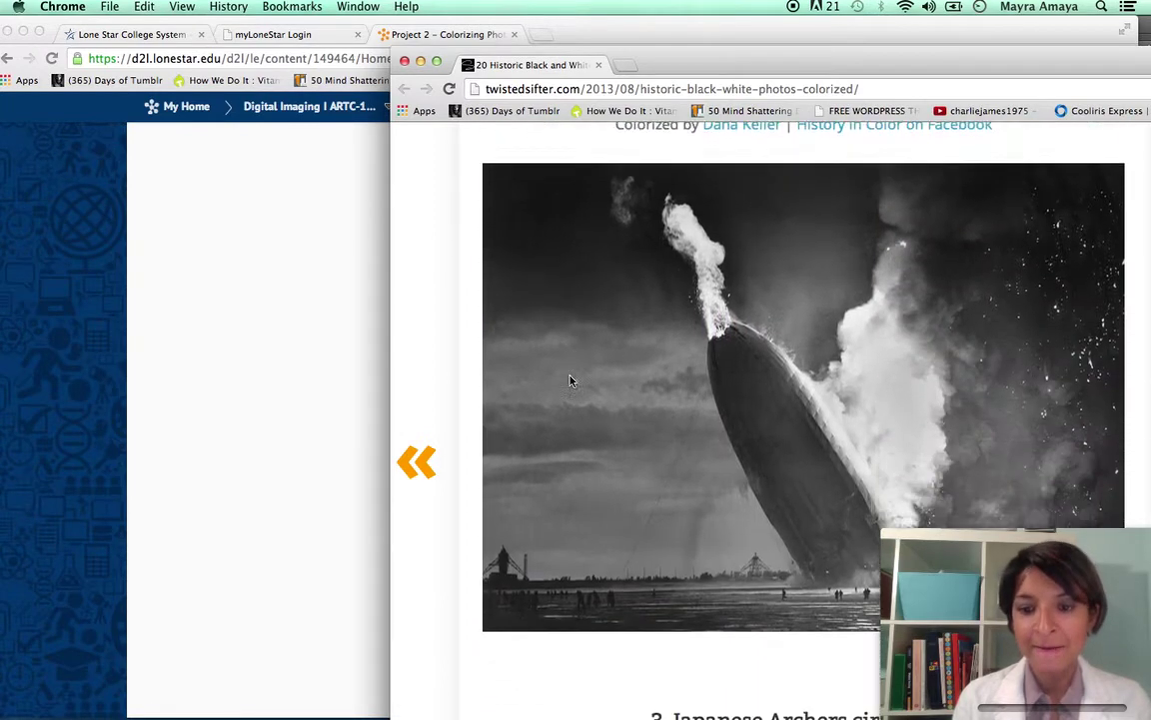
# Step: Examine the Japanese Archers circa 1860 example, comparing the colorized photo with the original
pyautogui.scroll(-6, 571, 381)
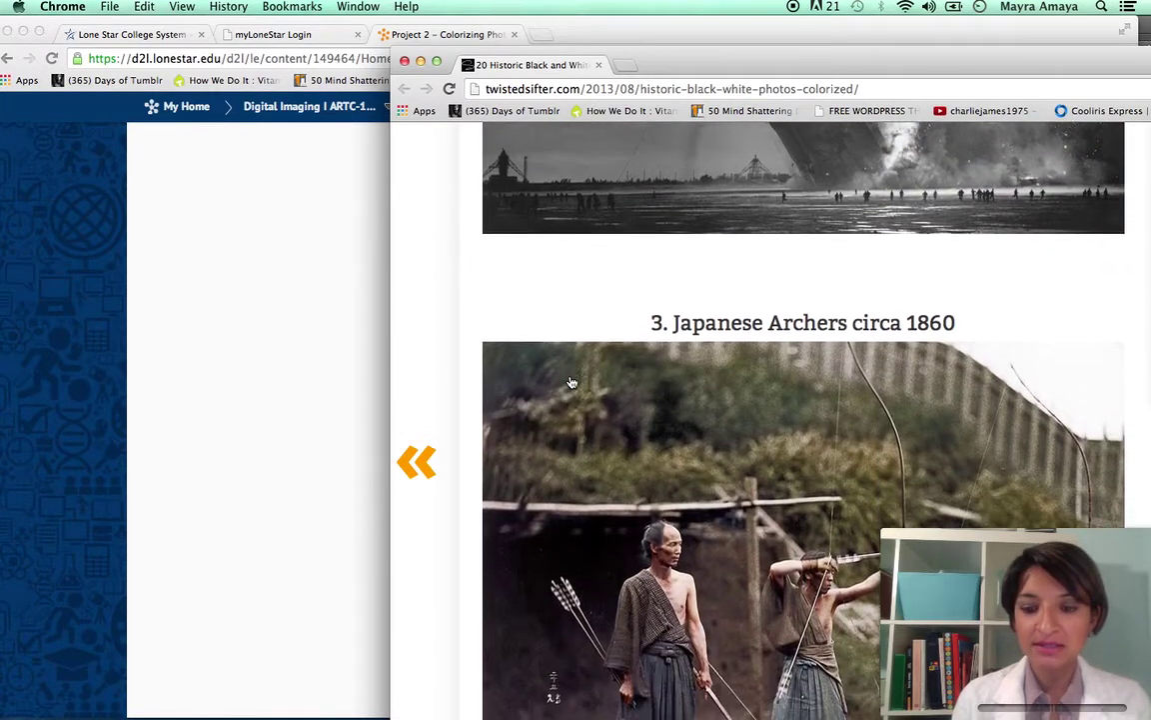
pyautogui.scroll(-3, 571, 382)
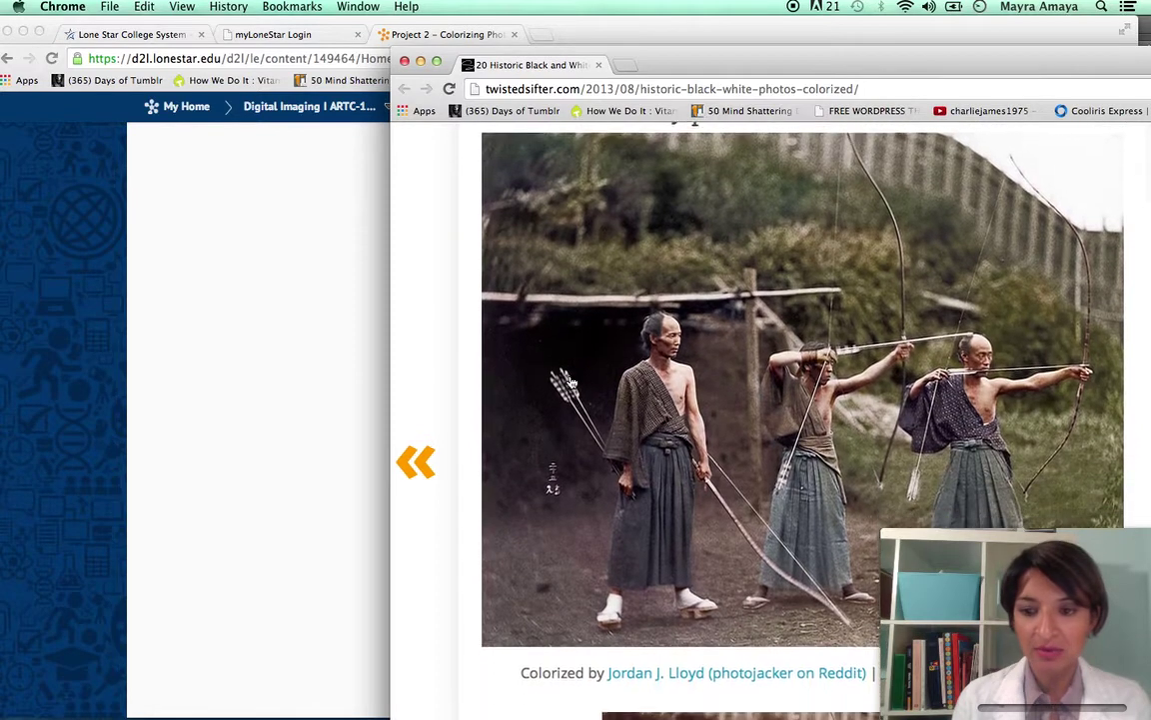
pyautogui.scroll(-4, 571, 382)
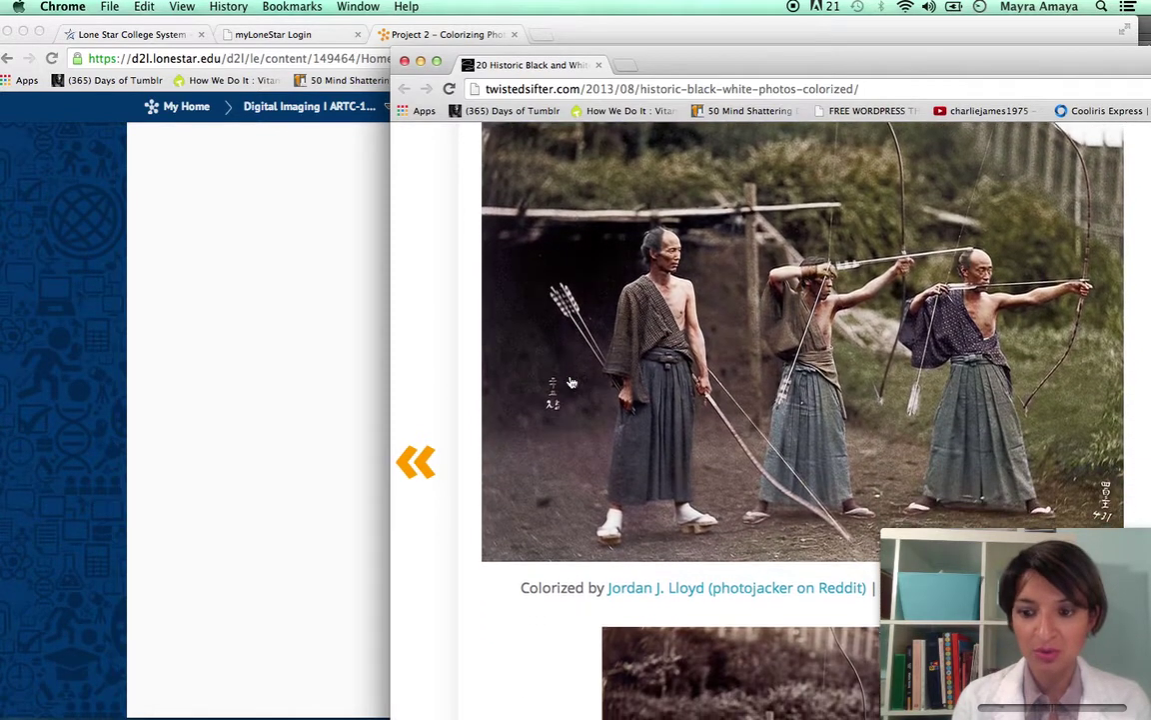
pyautogui.scroll(-6, 571, 381)
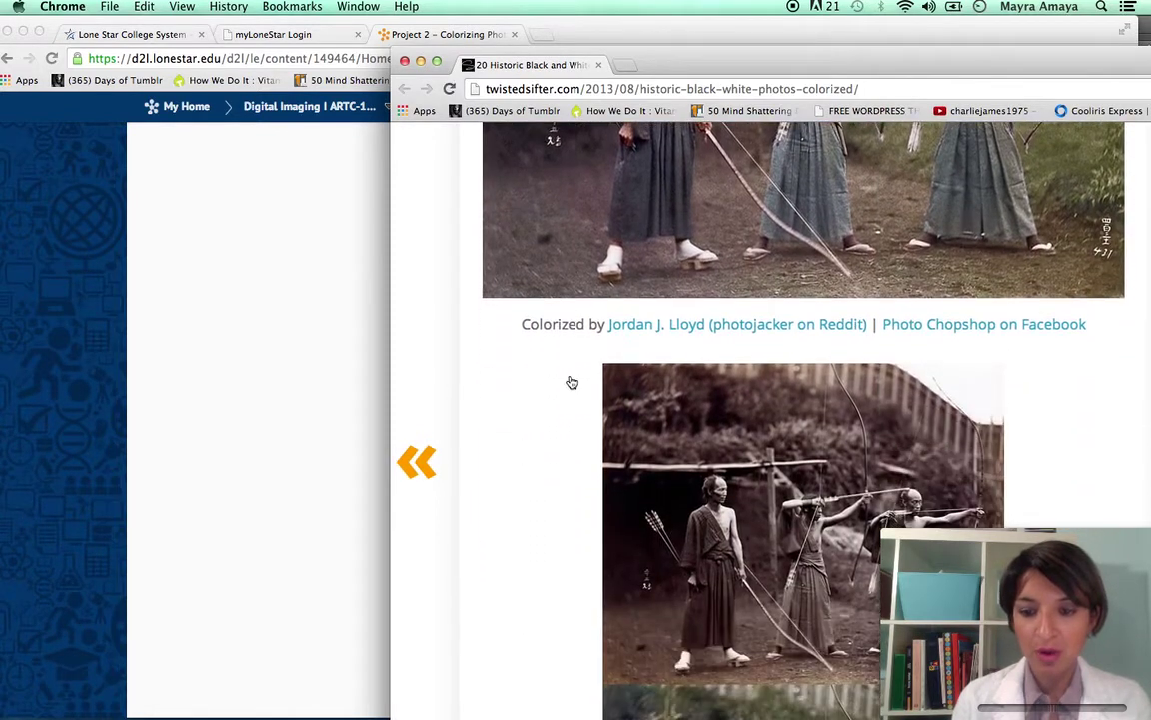
pyautogui.scroll(-5, 571, 382)
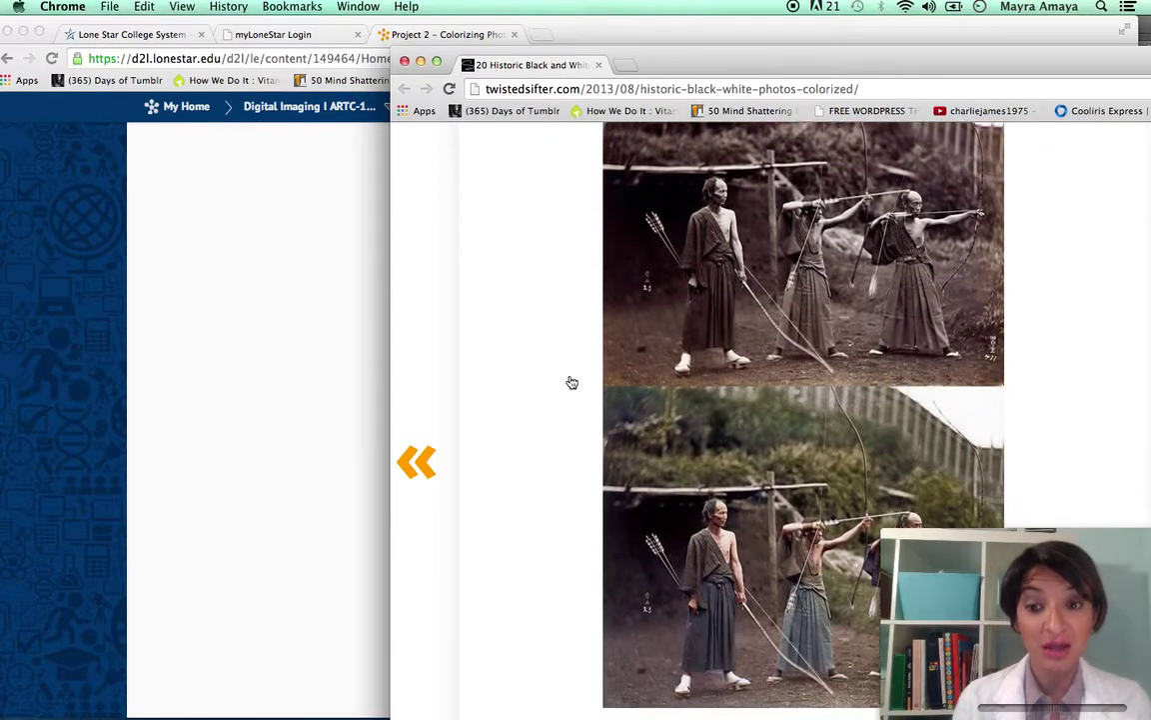
pyautogui.scroll(-4, 572, 383)
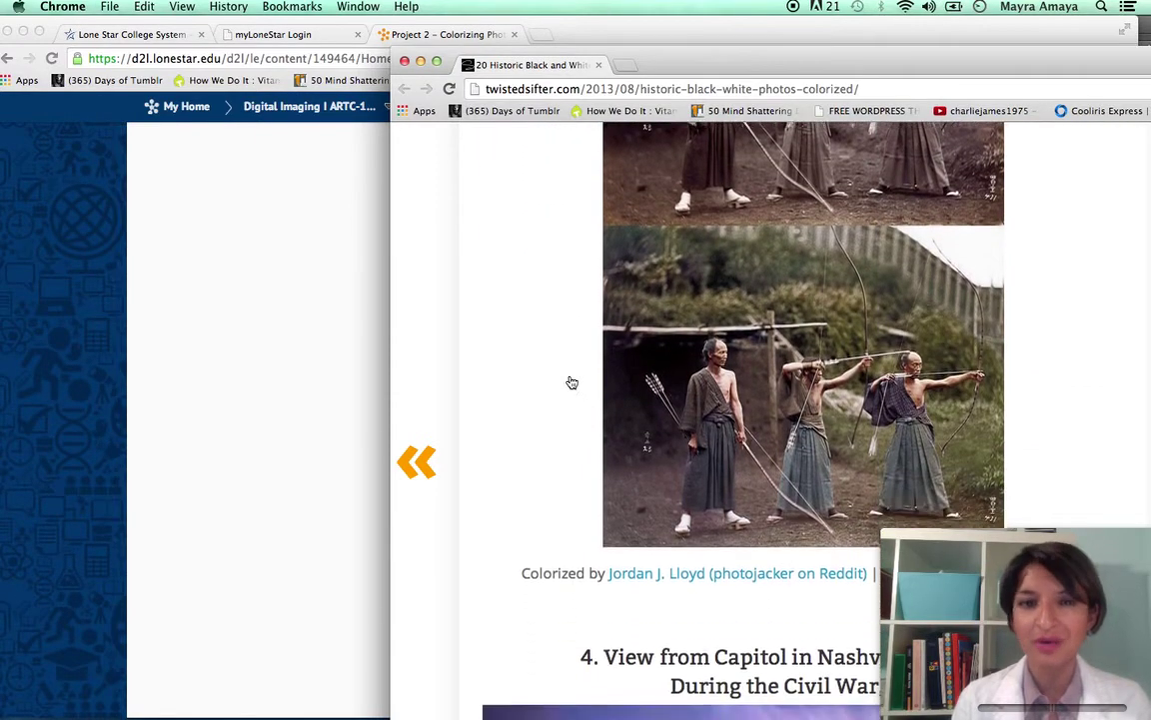
# Step: Compare the colorized 1864 view from the Capitol in Nashville with its black-and-white original, then return to the colorized version
pyautogui.scroll(-6, 572, 383)
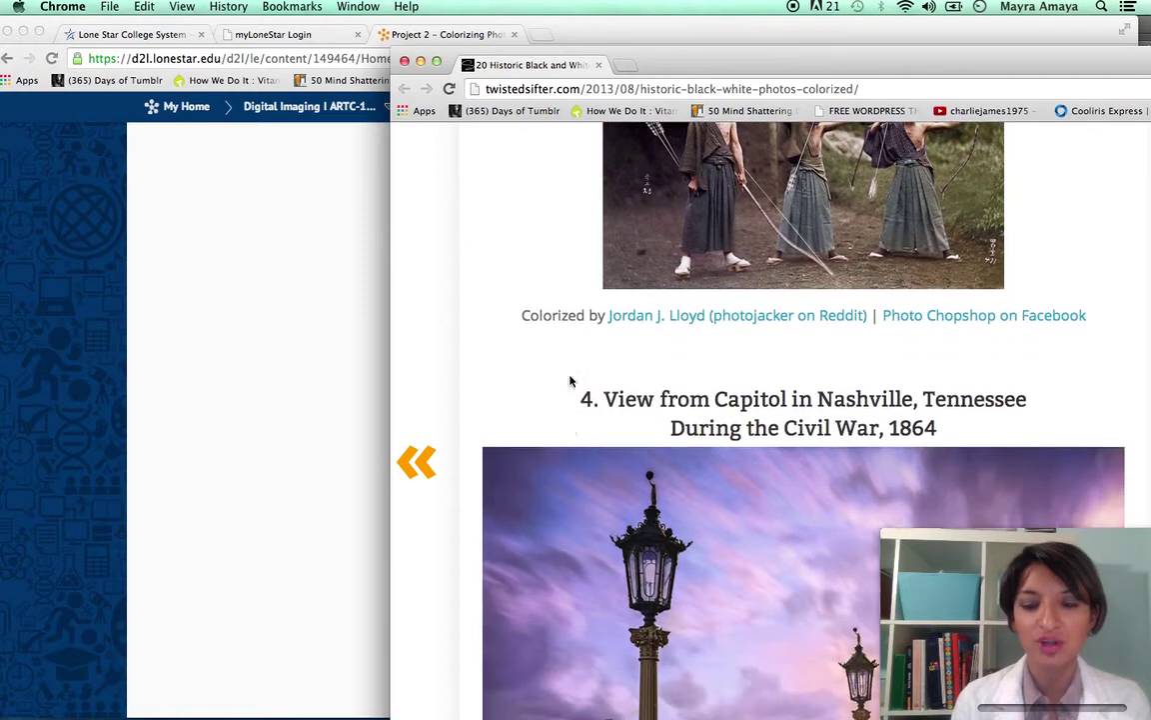
pyautogui.scroll(-6, 572, 383)
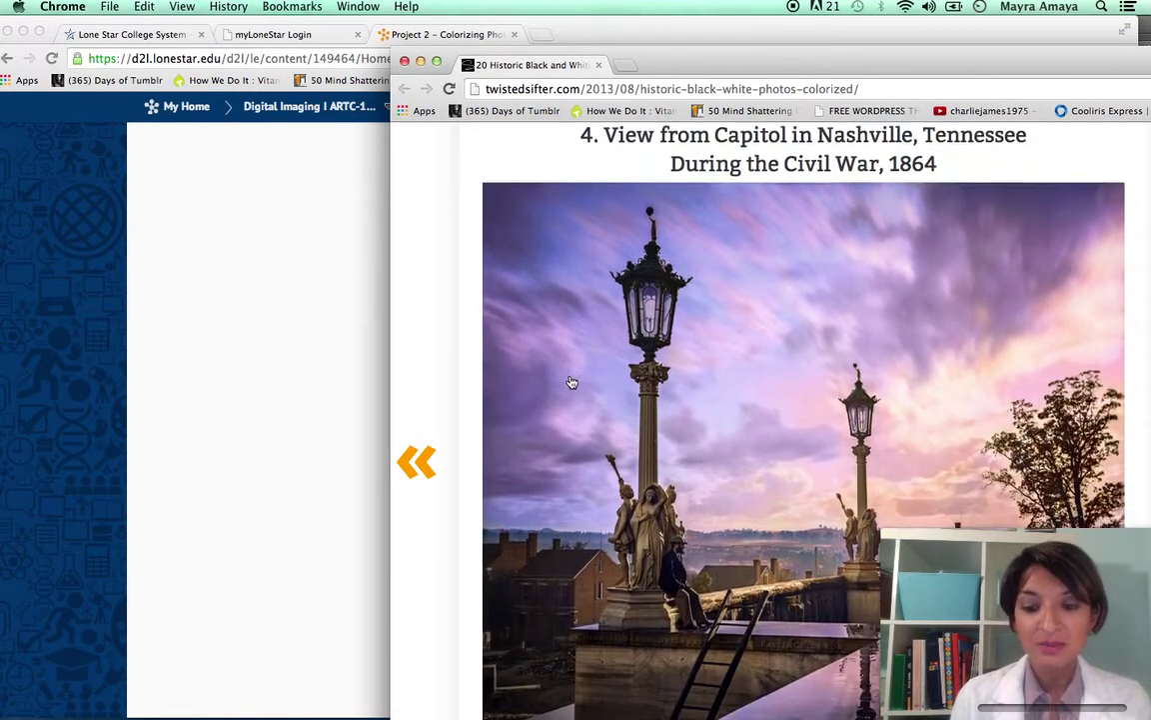
pyautogui.scroll(-5, 571, 383)
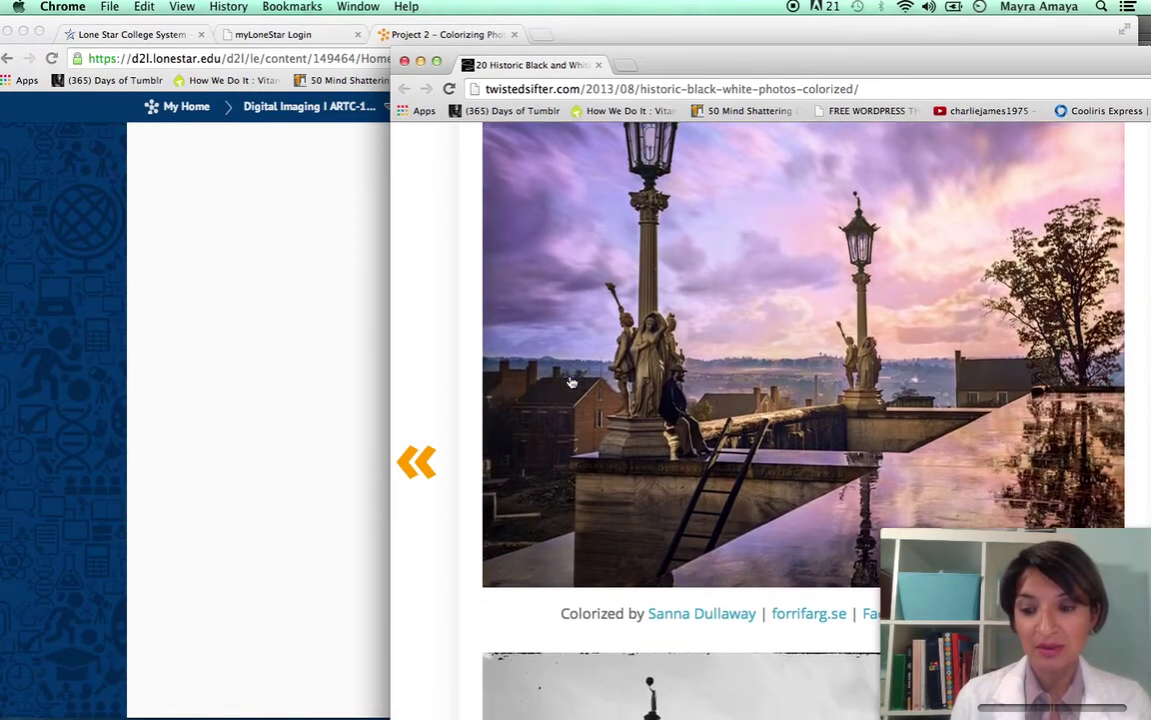
pyautogui.scroll(-8, 572, 382)
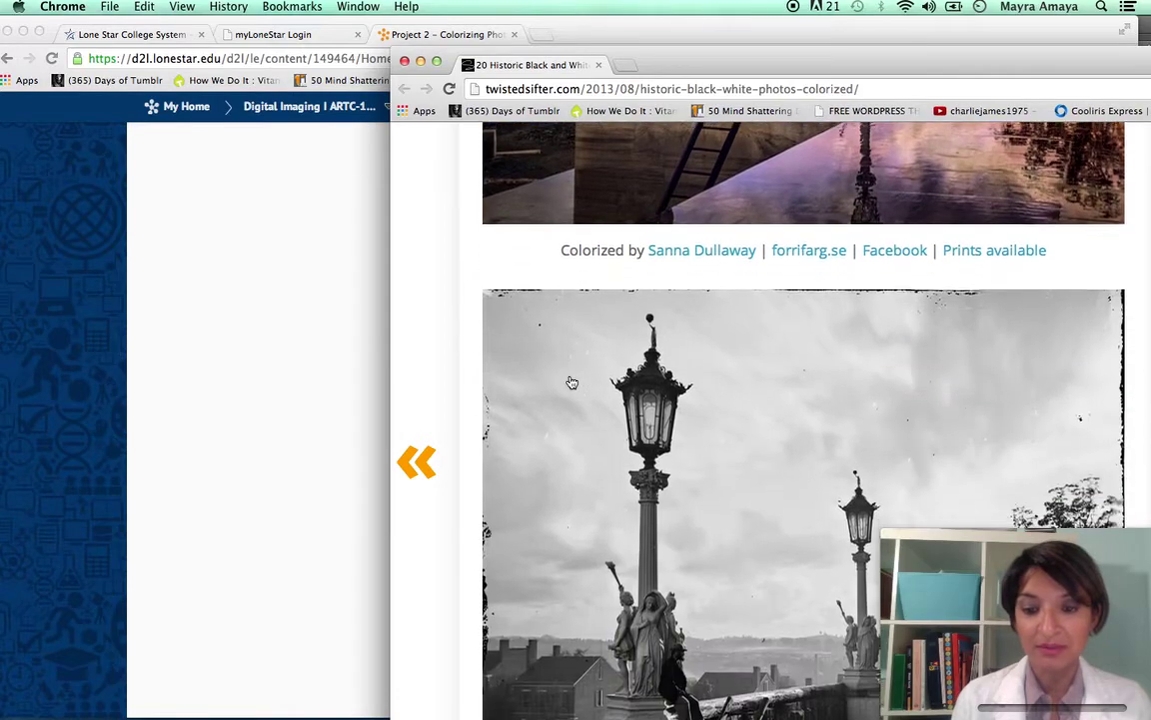
pyautogui.scroll(-2, 572, 383)
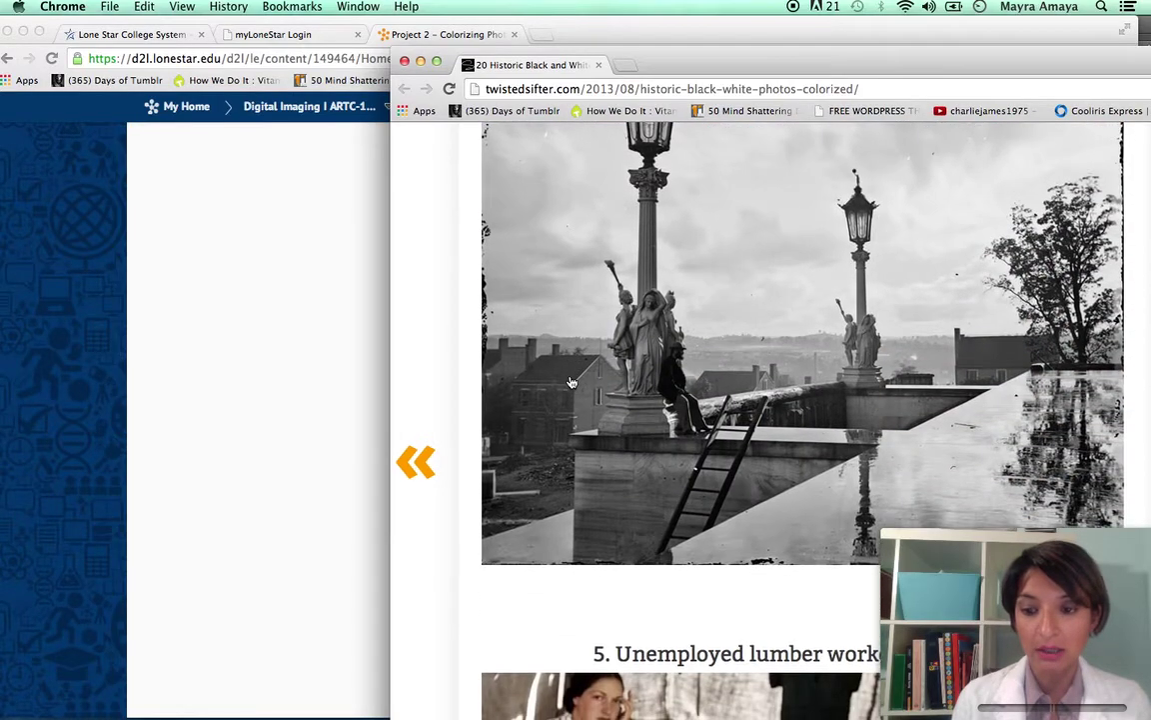
pyautogui.scroll(7, 571, 383)
pyautogui.scroll(6, 572, 383)
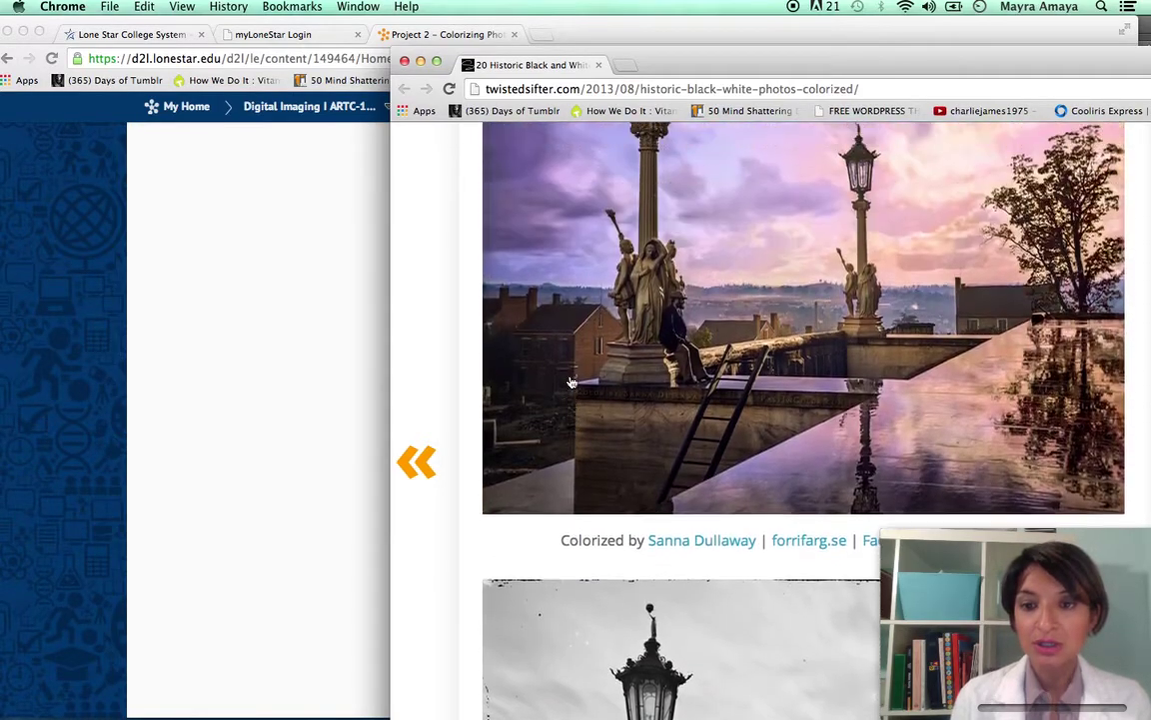
pyautogui.scroll(2, 572, 383)
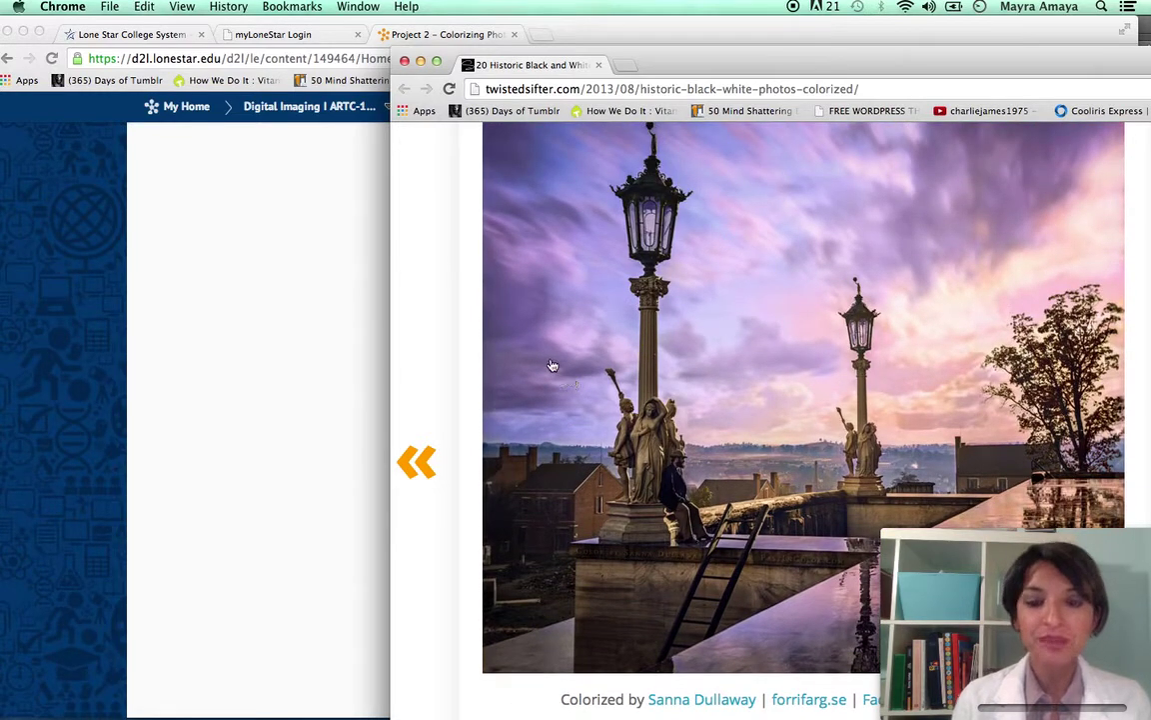
pyautogui.scroll(1, 454, 334)
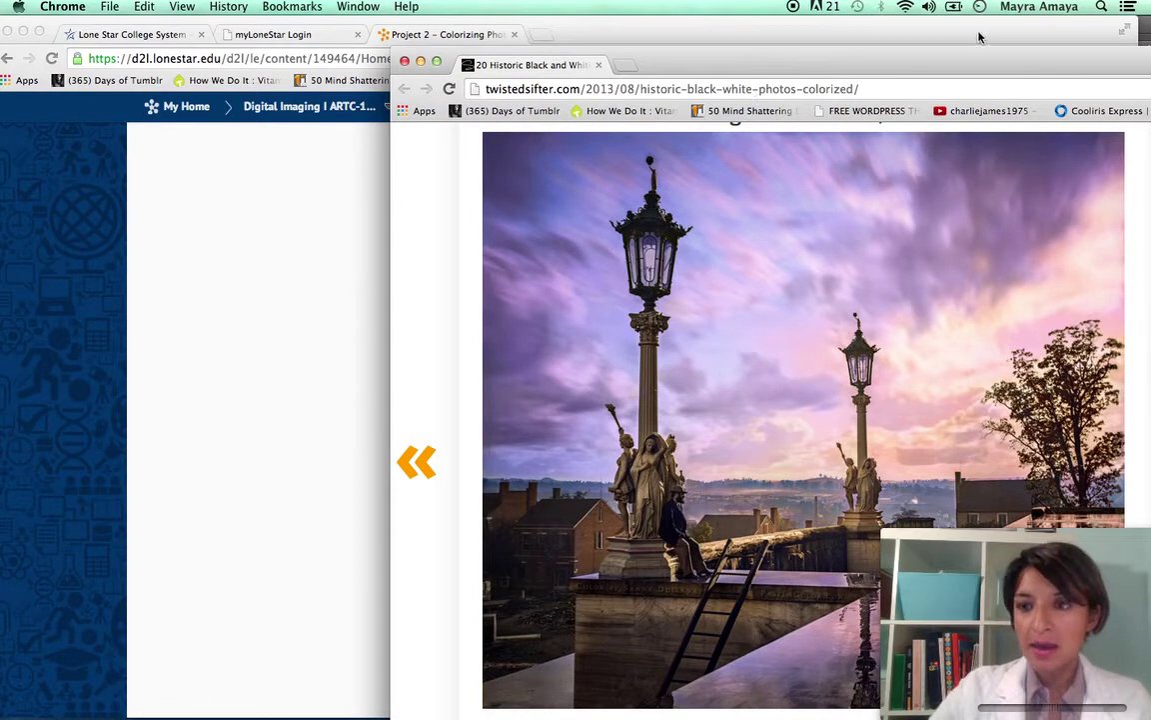
pyautogui.press('super+Tab')
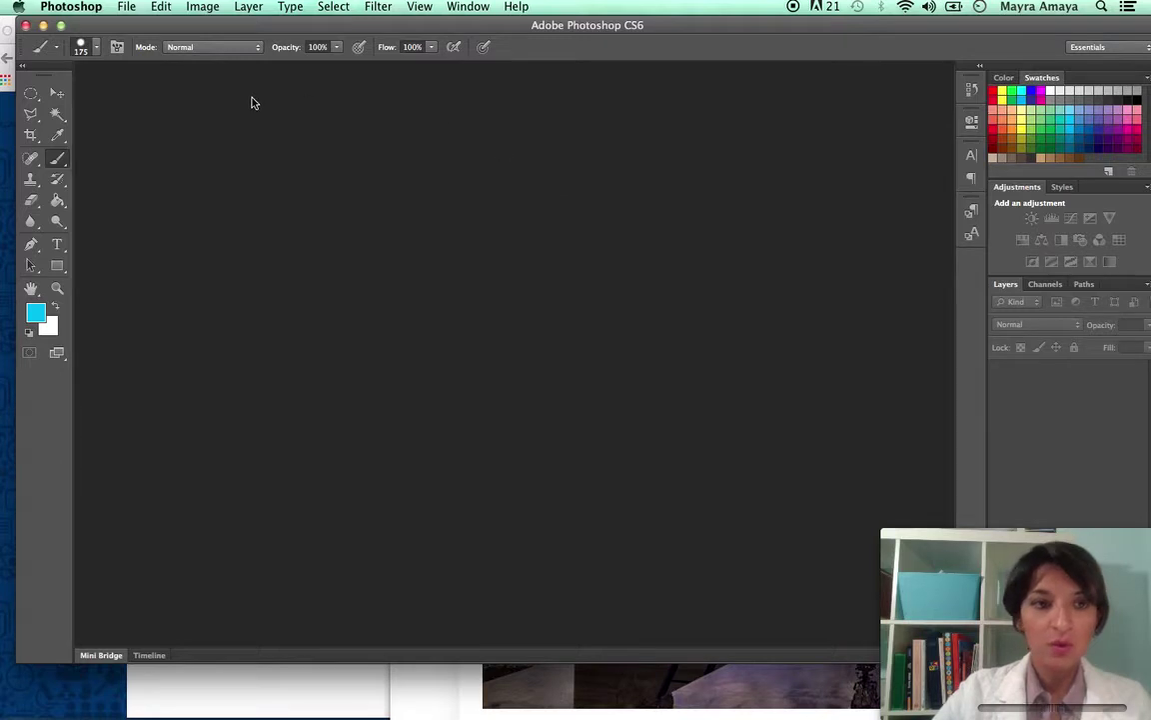
pyautogui.click(125, 8)
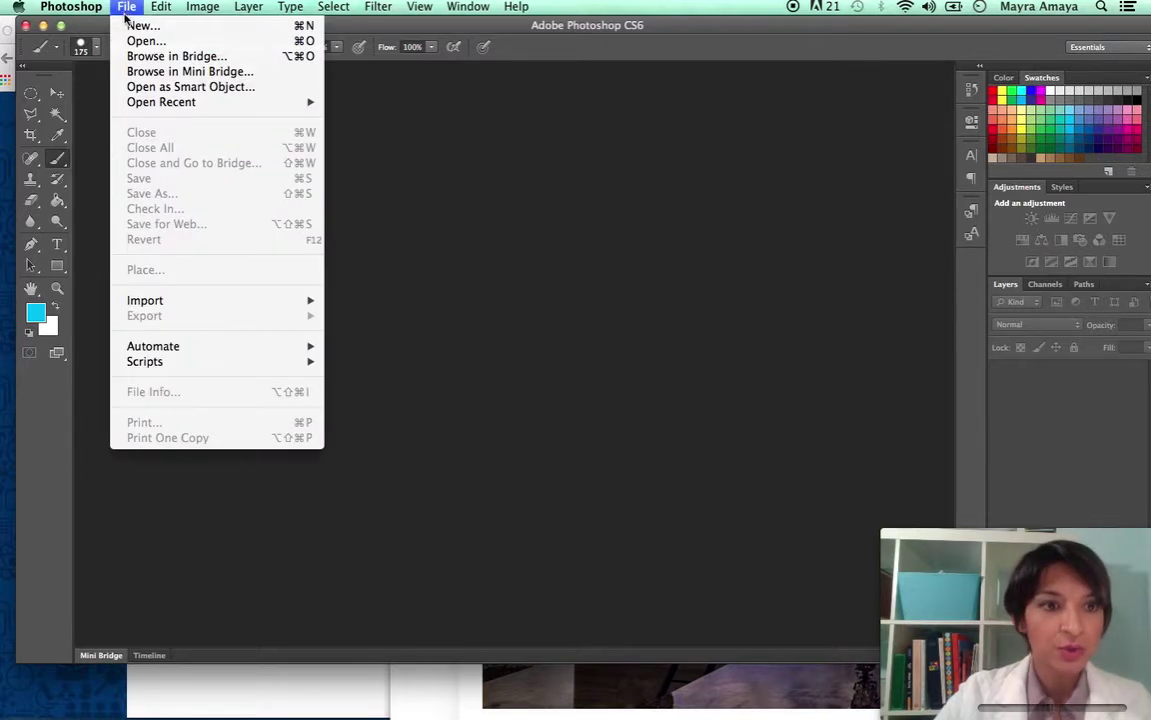
pyautogui.click(146, 41)
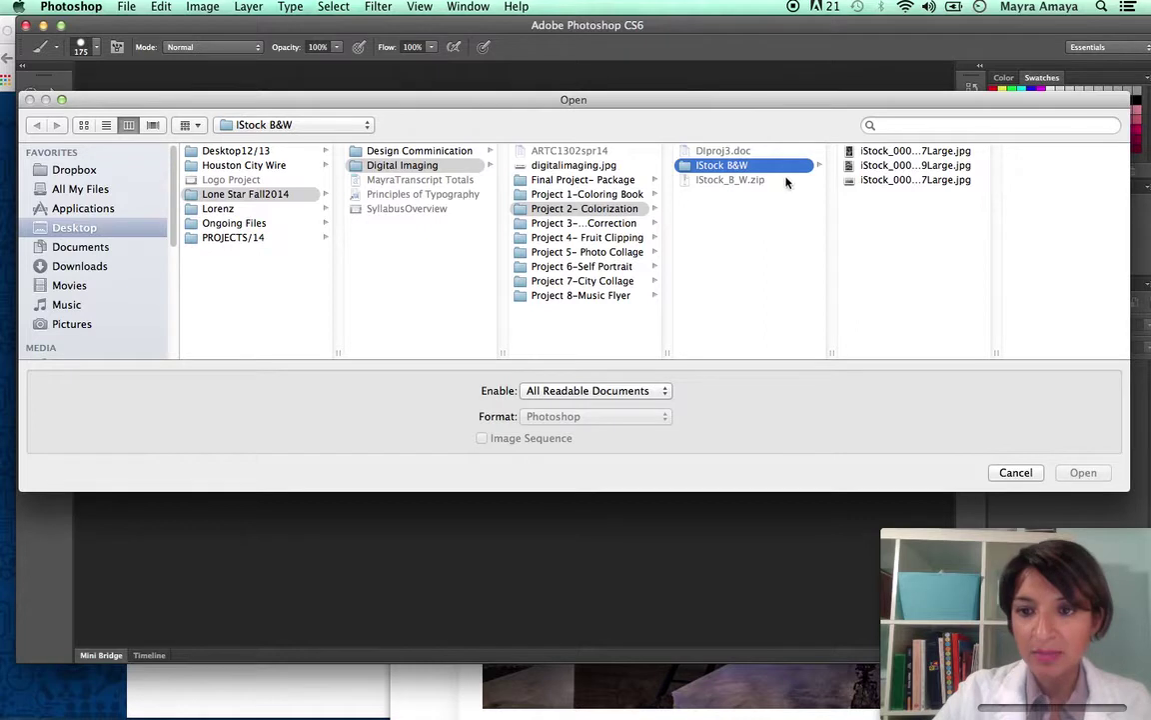
pyautogui.press('Right')
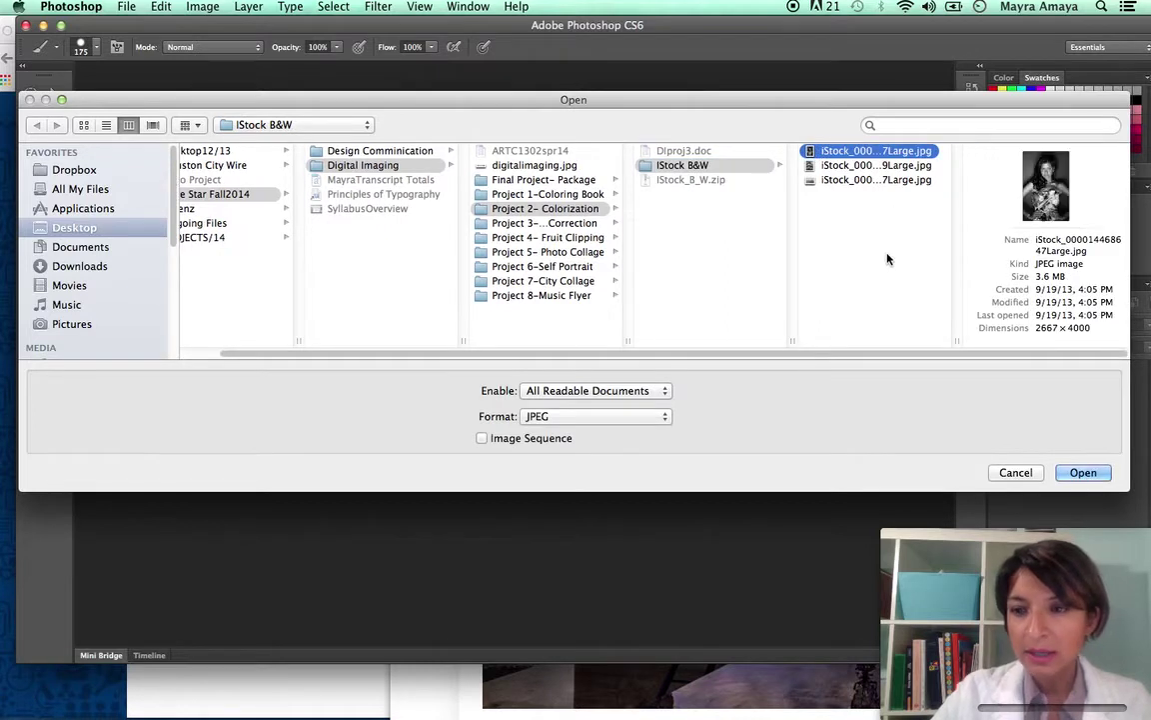
pyautogui.press('Down')
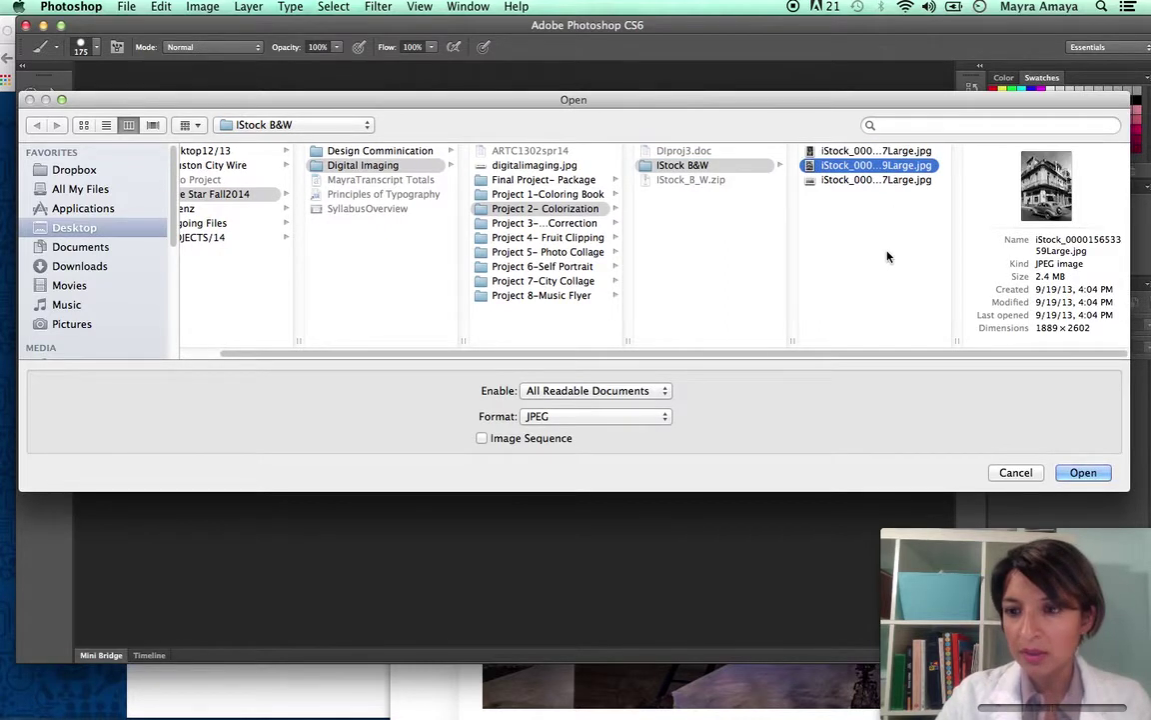
pyautogui.click(1091, 475)
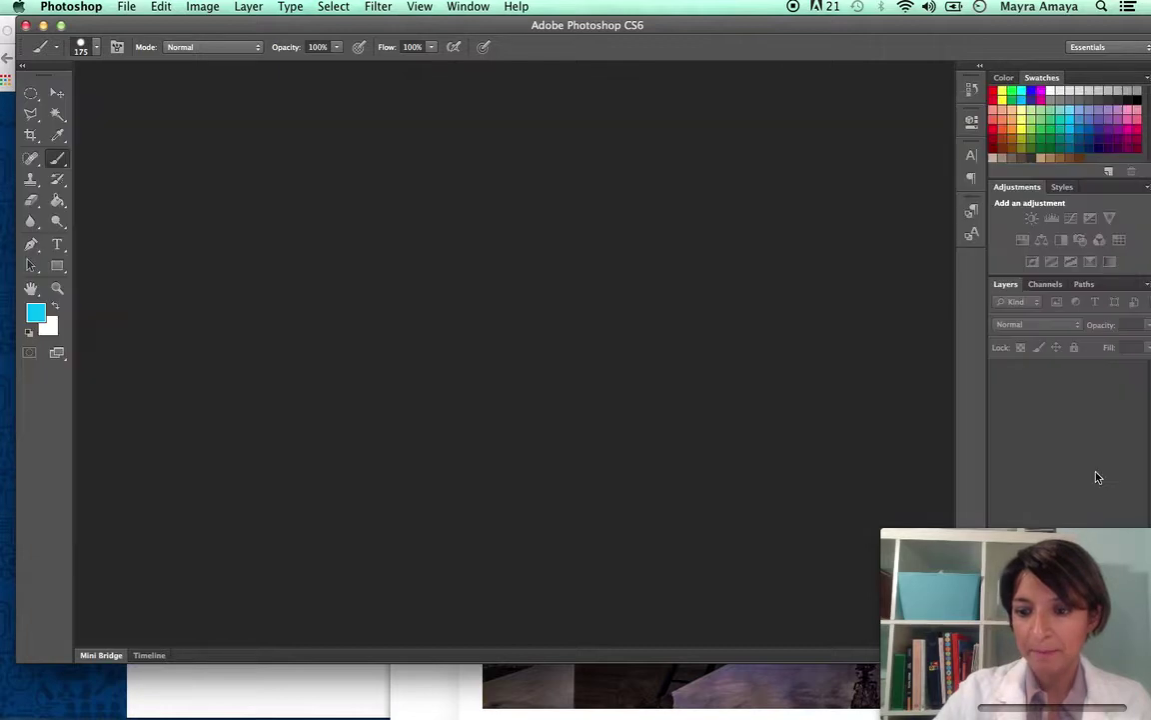
# Step: Move the movie recording window clear of the layer list and shift the image editor window fully onto the screen
pyautogui.moveTo(991, 540)
pyautogui.moveTo(991, 539); pyautogui.dragTo(56, 509)
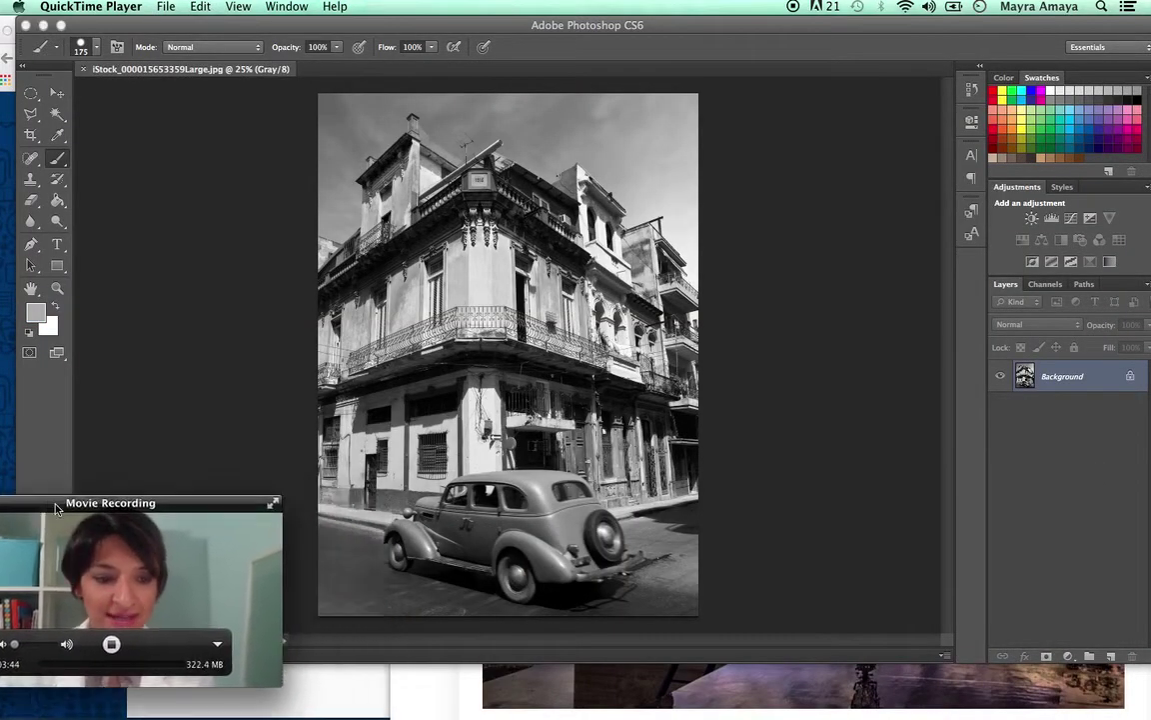
pyautogui.moveTo(200, 503); pyautogui.dragTo(147, 514)
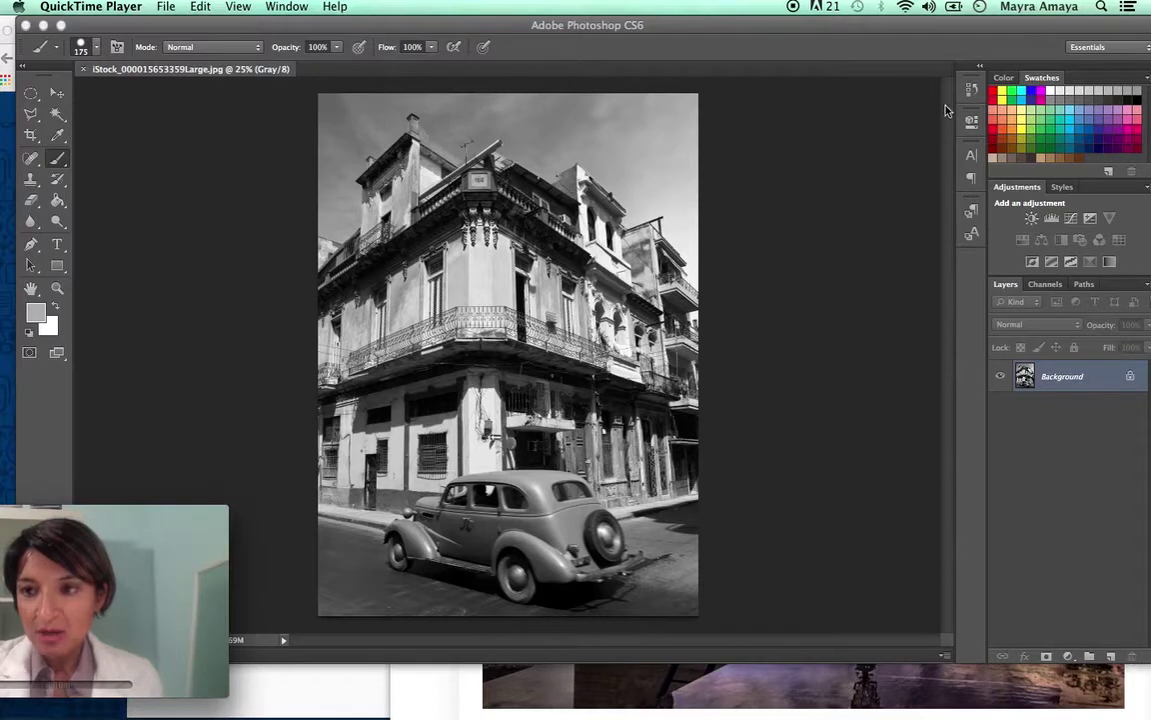
pyautogui.click(940, 30)
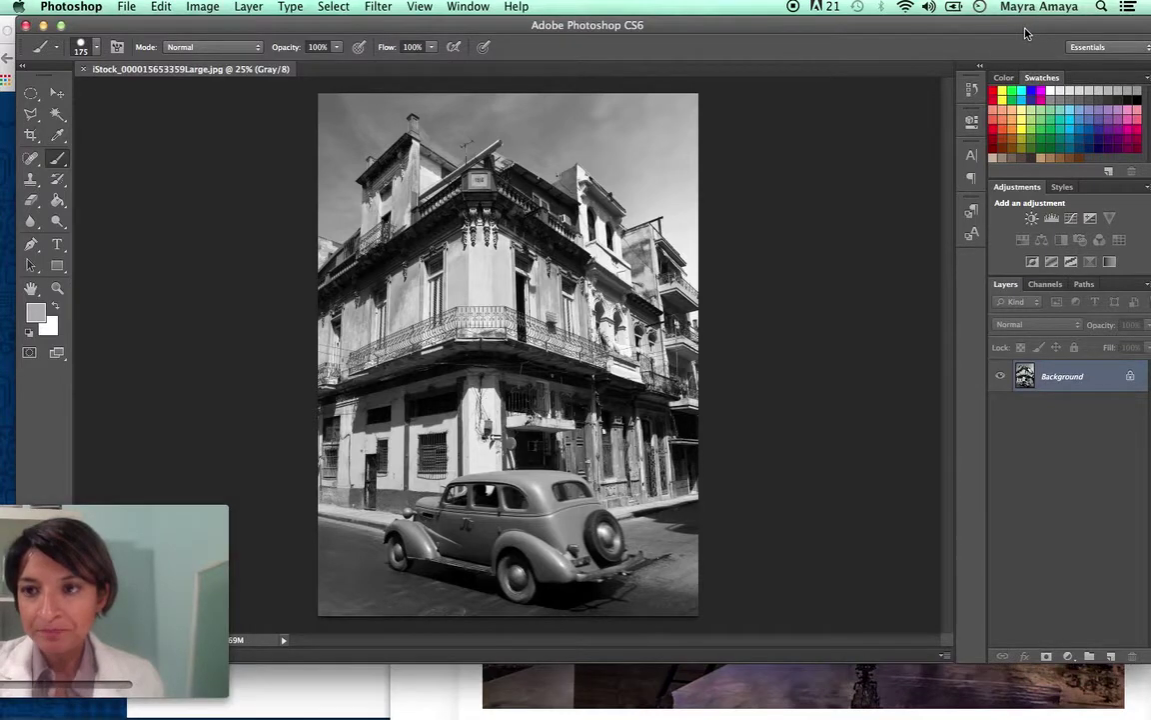
pyautogui.moveTo(1025, 30); pyautogui.dragTo(1007, 30)
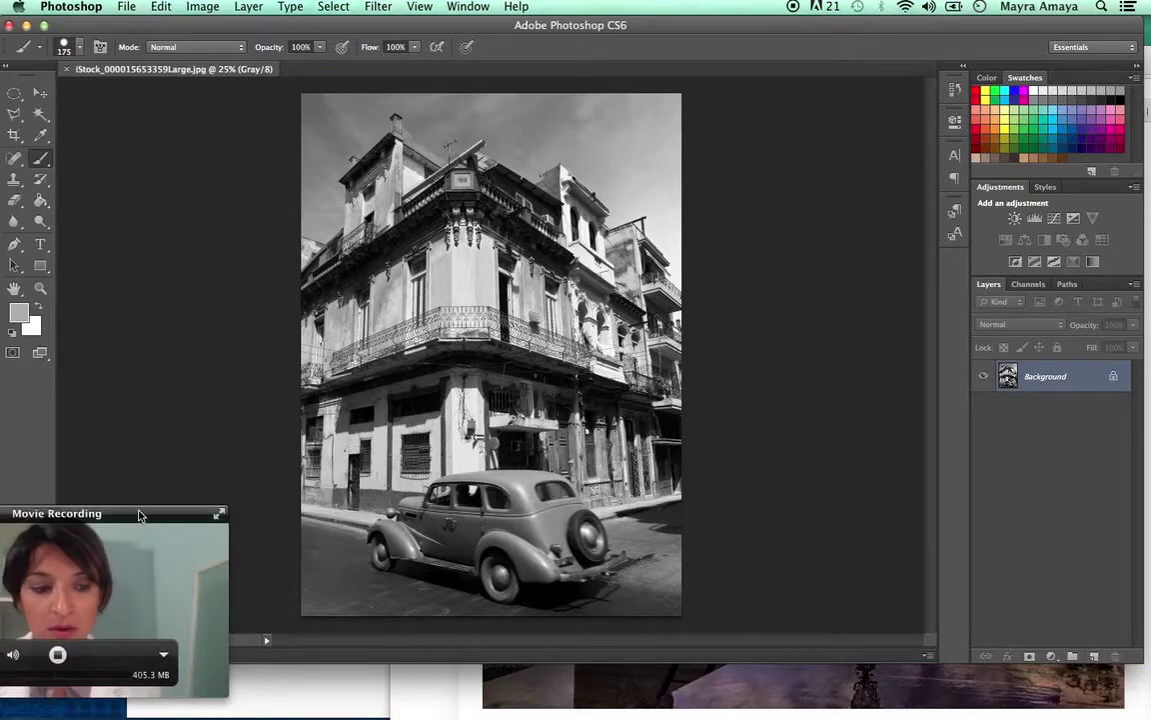
pyautogui.click(140, 515)
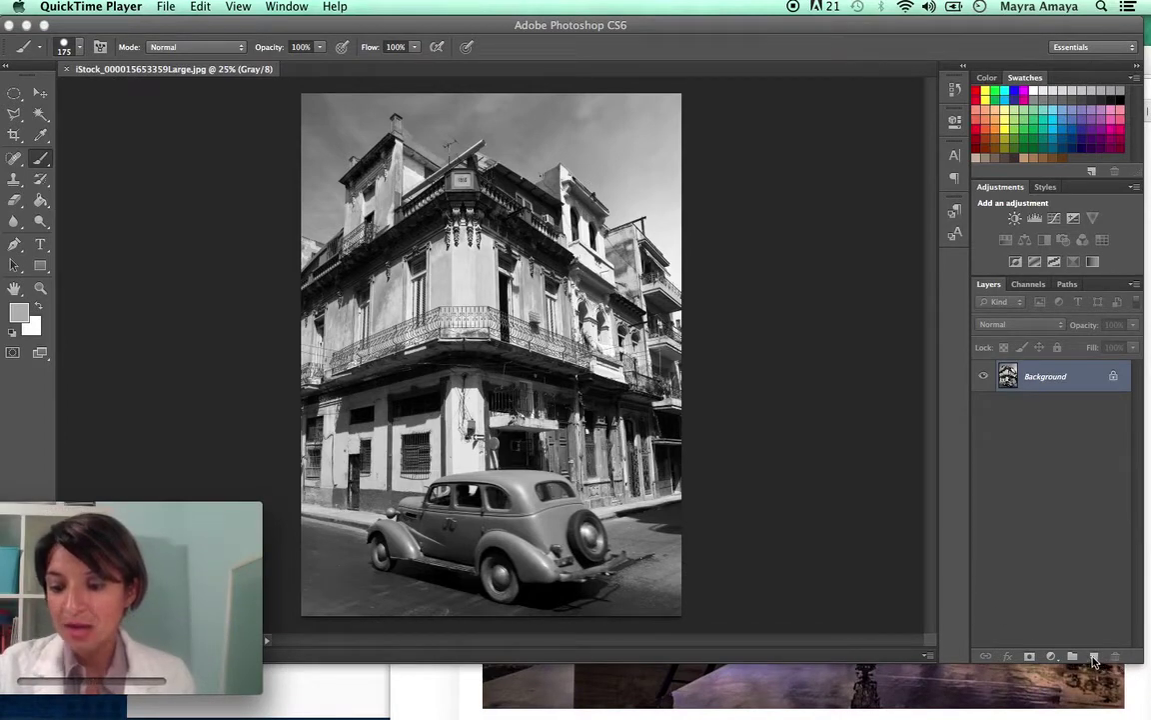
# Step: Add a new layer above the Background and rename it car
pyautogui.click(1094, 660)
pyautogui.click(1094, 660)
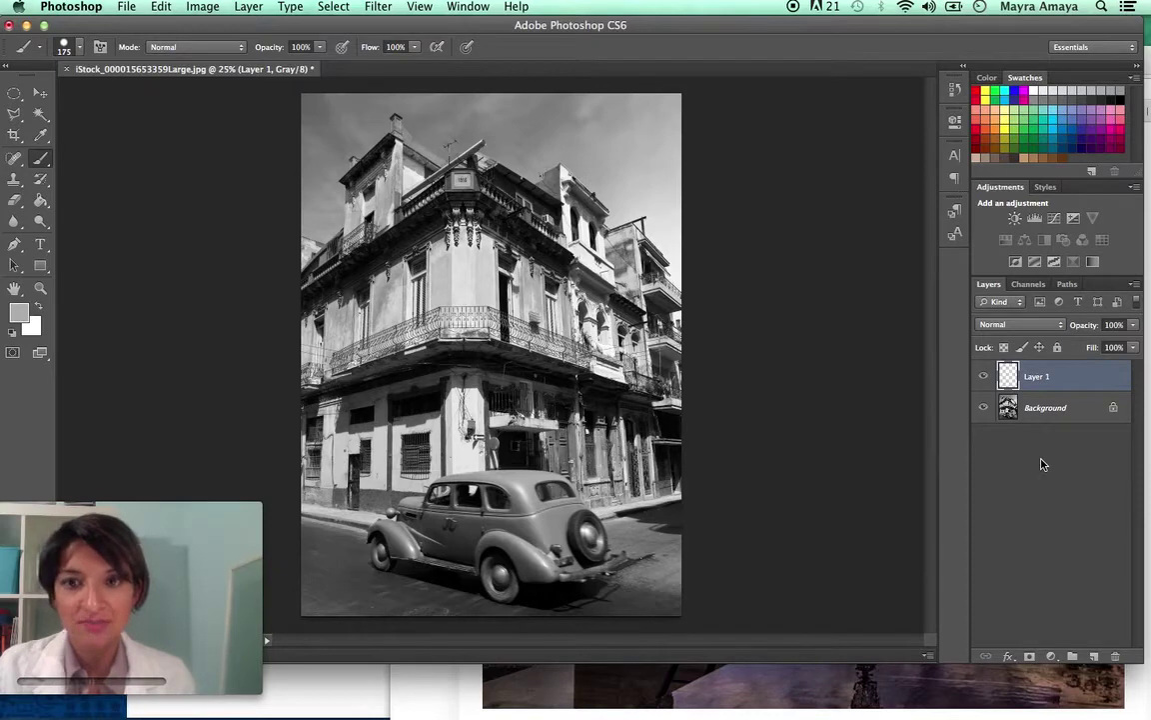
pyautogui.doubleClick(1034, 376)
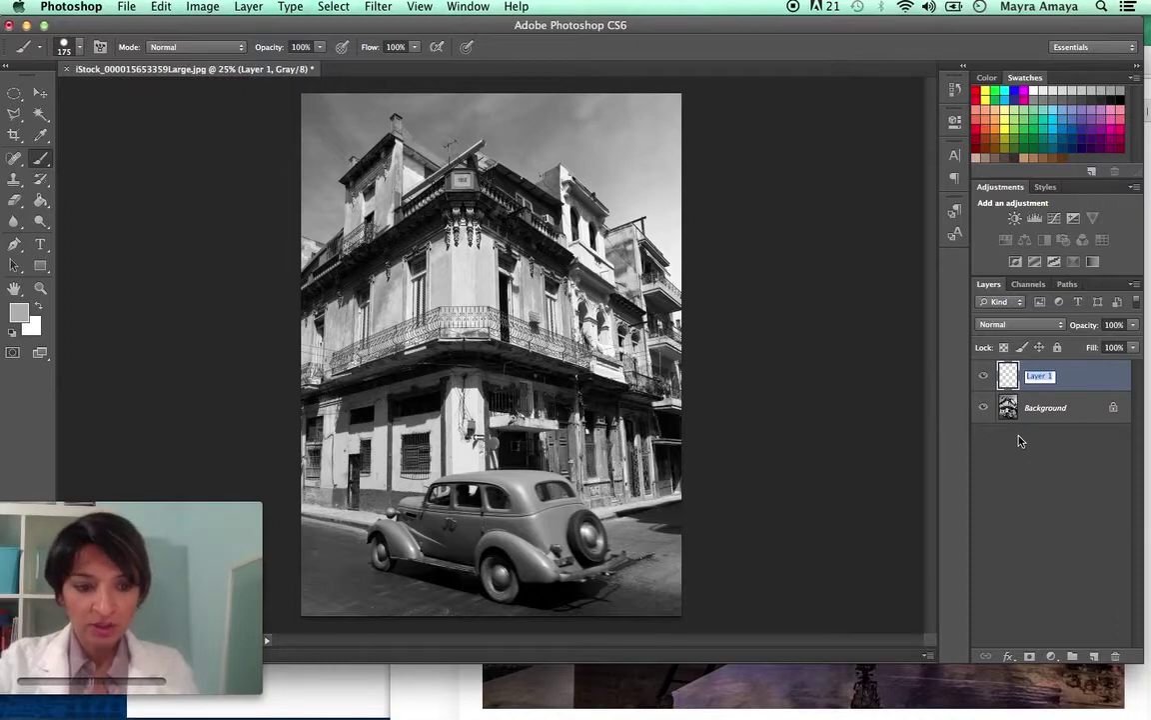
pyautogui.write('car')
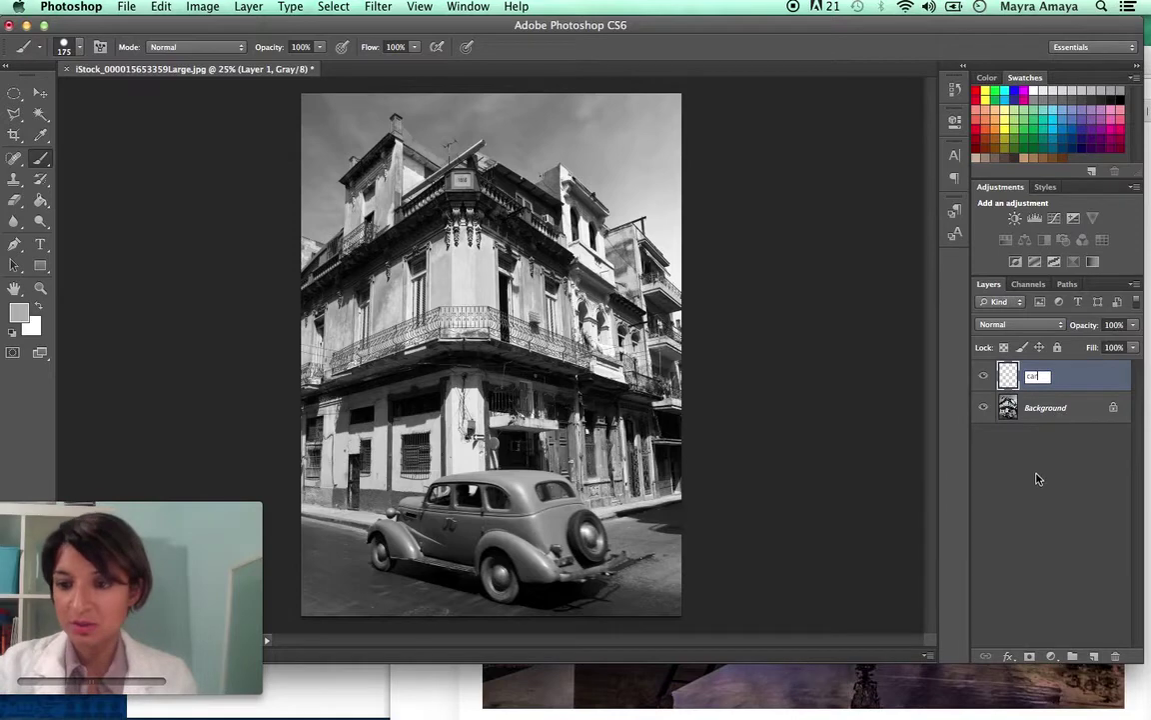
pyautogui.press('Return')
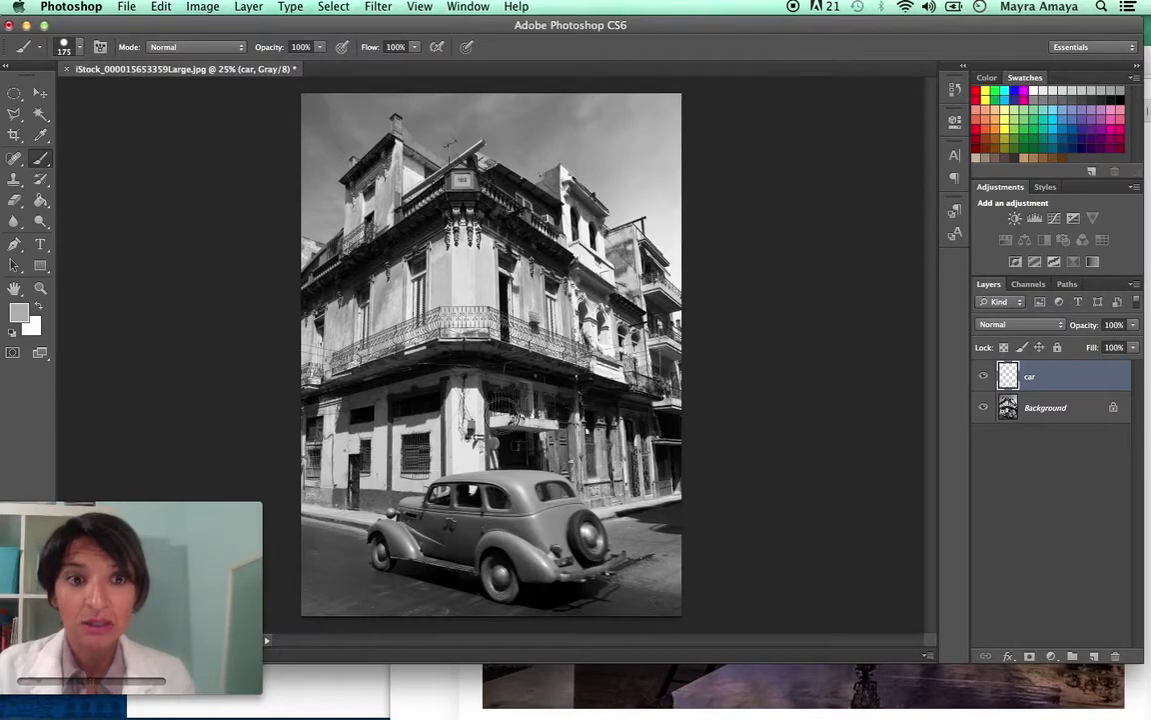
# Step: Convert the image from grayscale to RGB Color mode without flattening the layers
pyautogui.click(198, 9)
pyautogui.moveTo(206, 25)
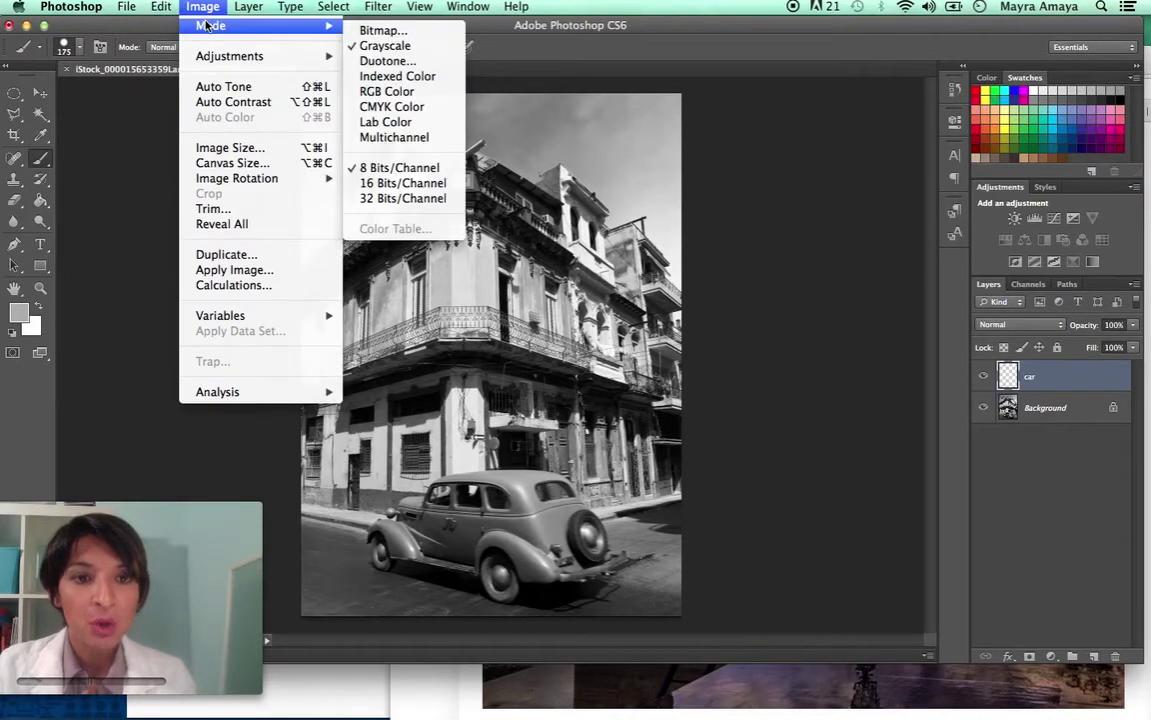
pyautogui.click(420, 95)
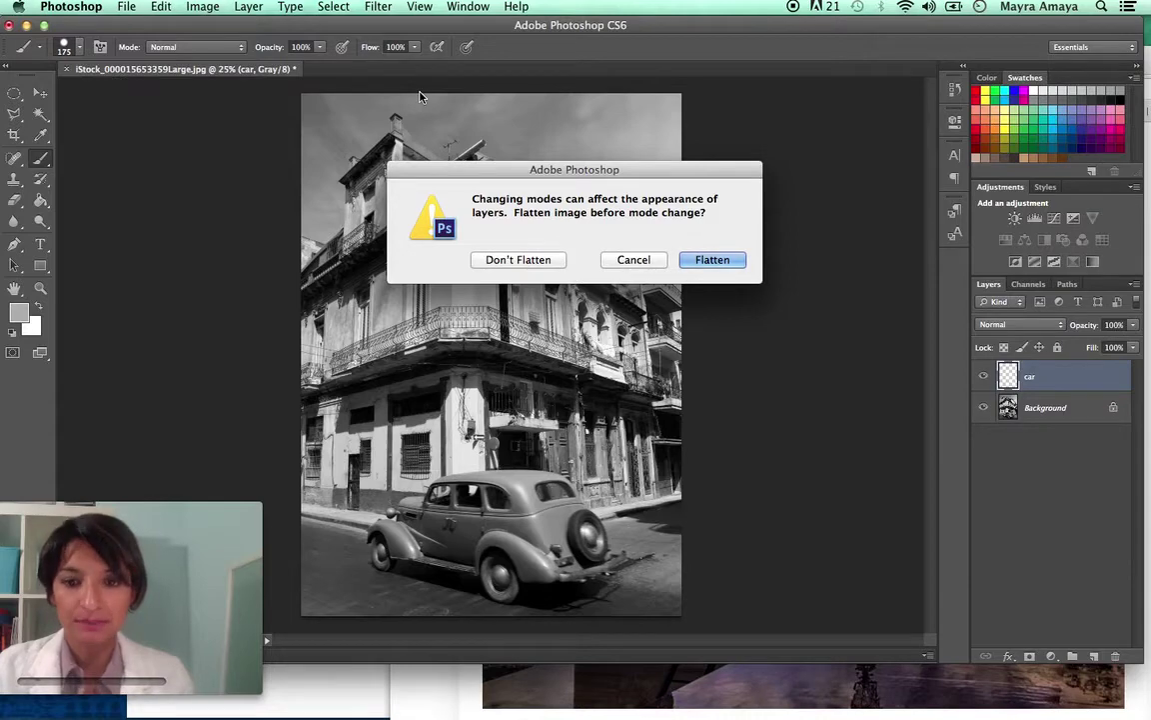
pyautogui.click(521, 262)
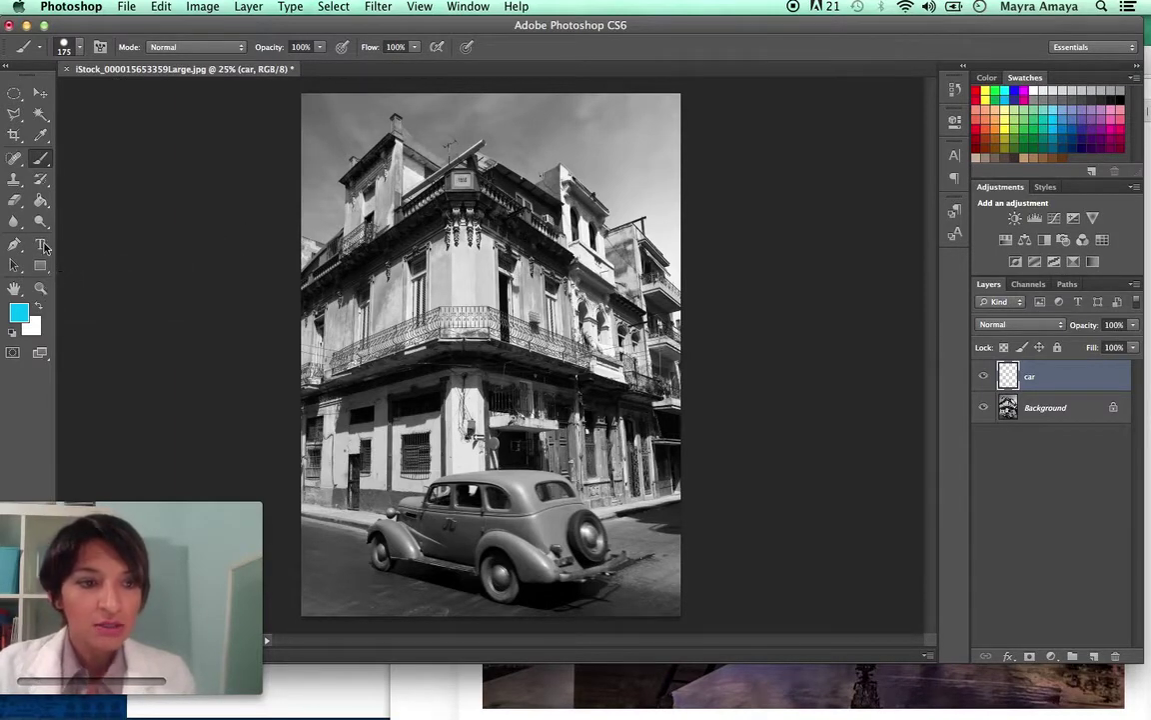
# Step: Select most of the car body with the Polygonal Lasso, tracing the front fender, running board, hood and roof to the spare wheel
pyautogui.click(14, 117)
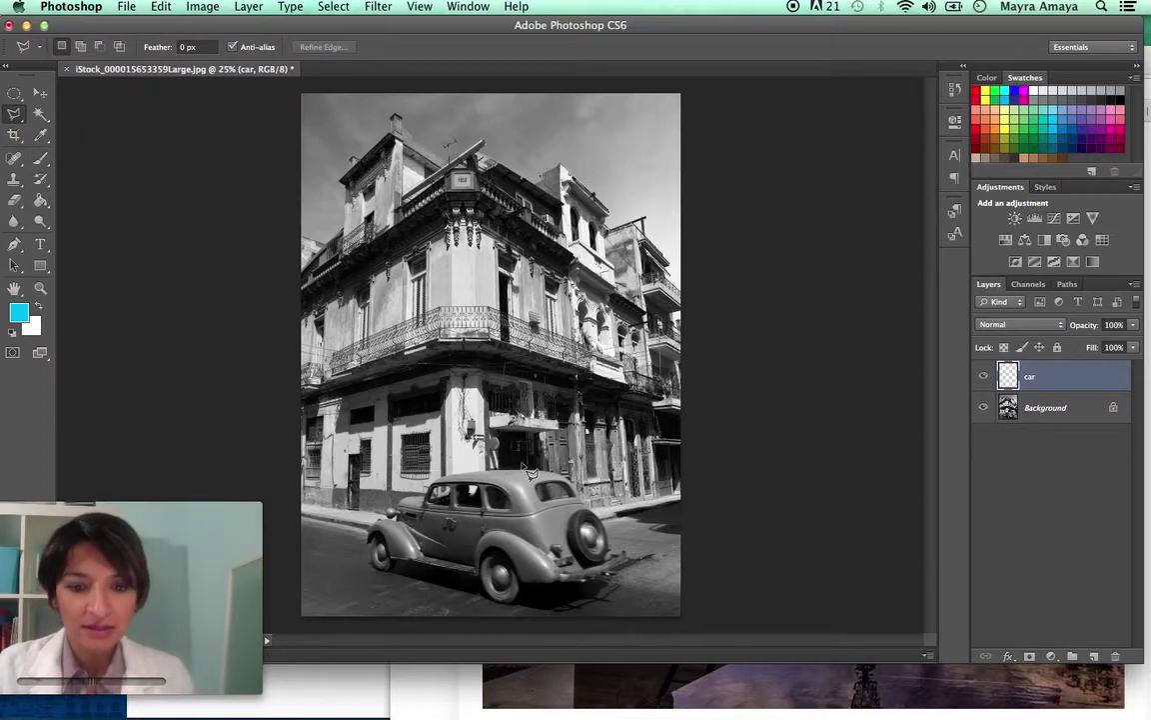
pyautogui.click(39, 290)
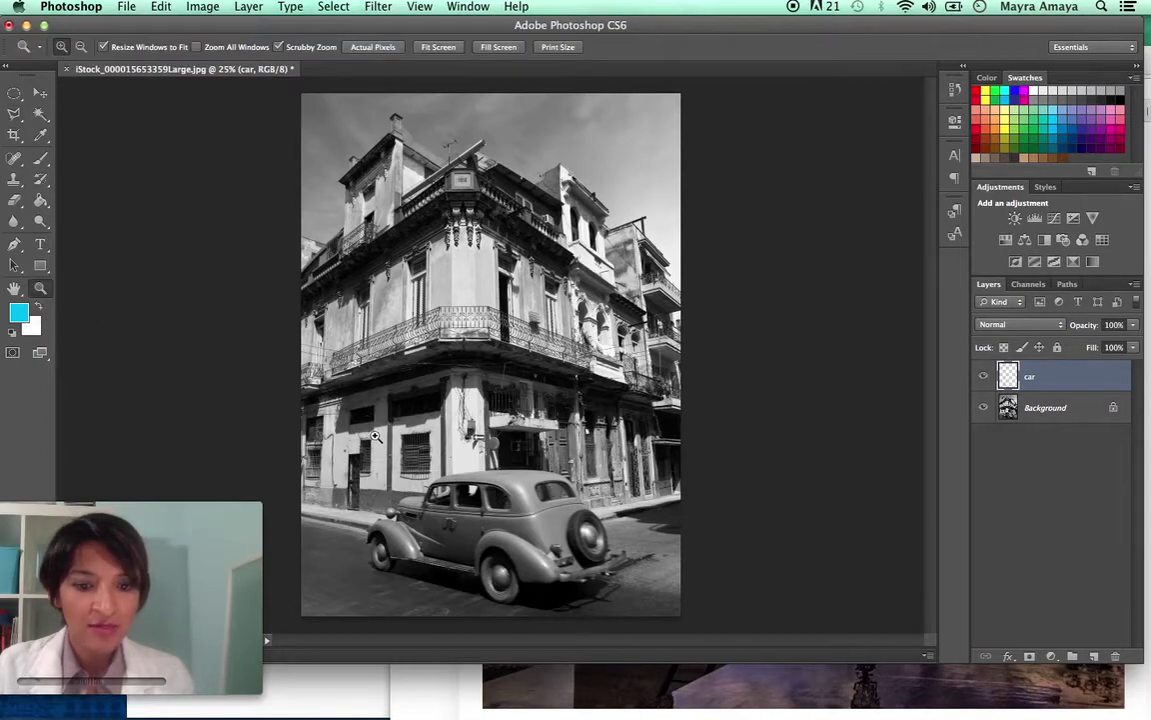
pyautogui.moveTo(330, 400); pyautogui.dragTo(627, 315)
pyautogui.scroll(-5, 440, 407)
pyautogui.scroll(-3, 686, 392)
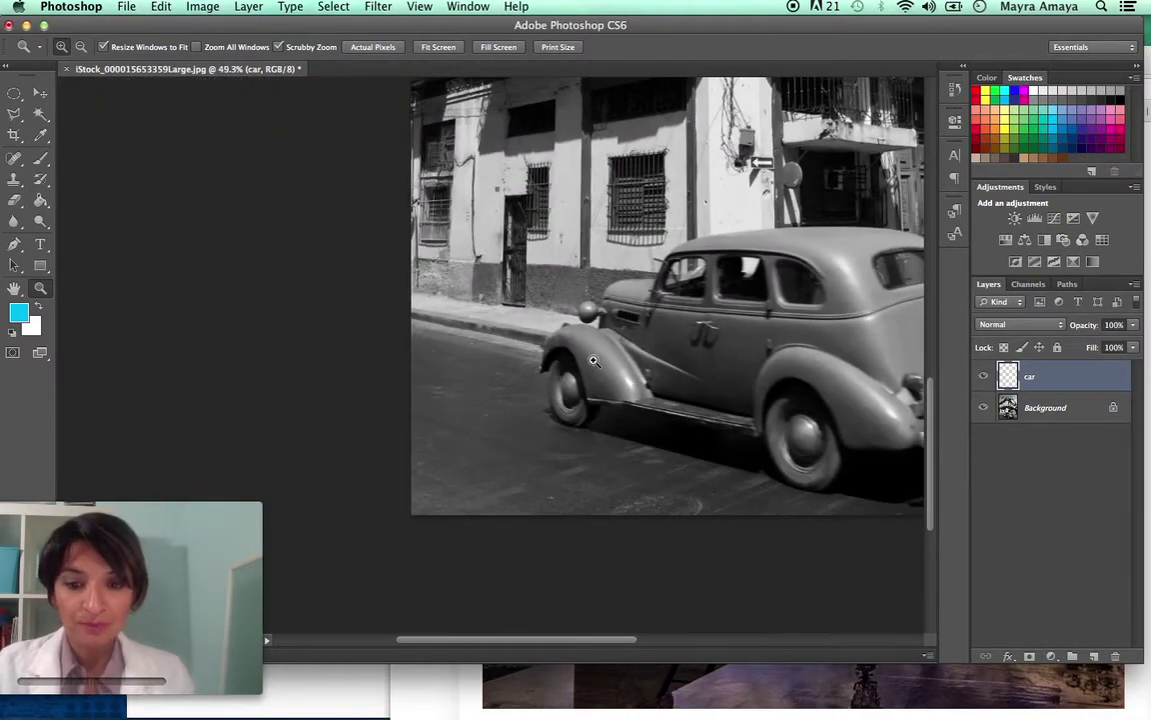
pyautogui.moveTo(635, 299); pyautogui.dragTo(440, 364)
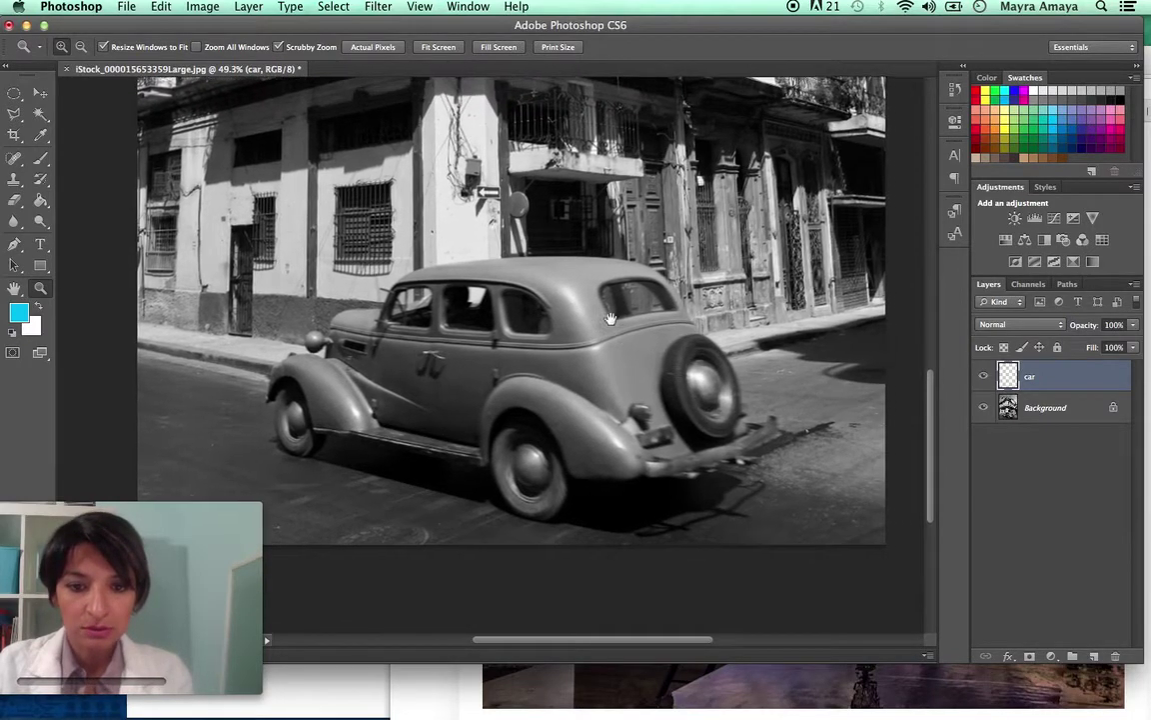
pyautogui.moveTo(588, 322); pyautogui.dragTo(549, 284)
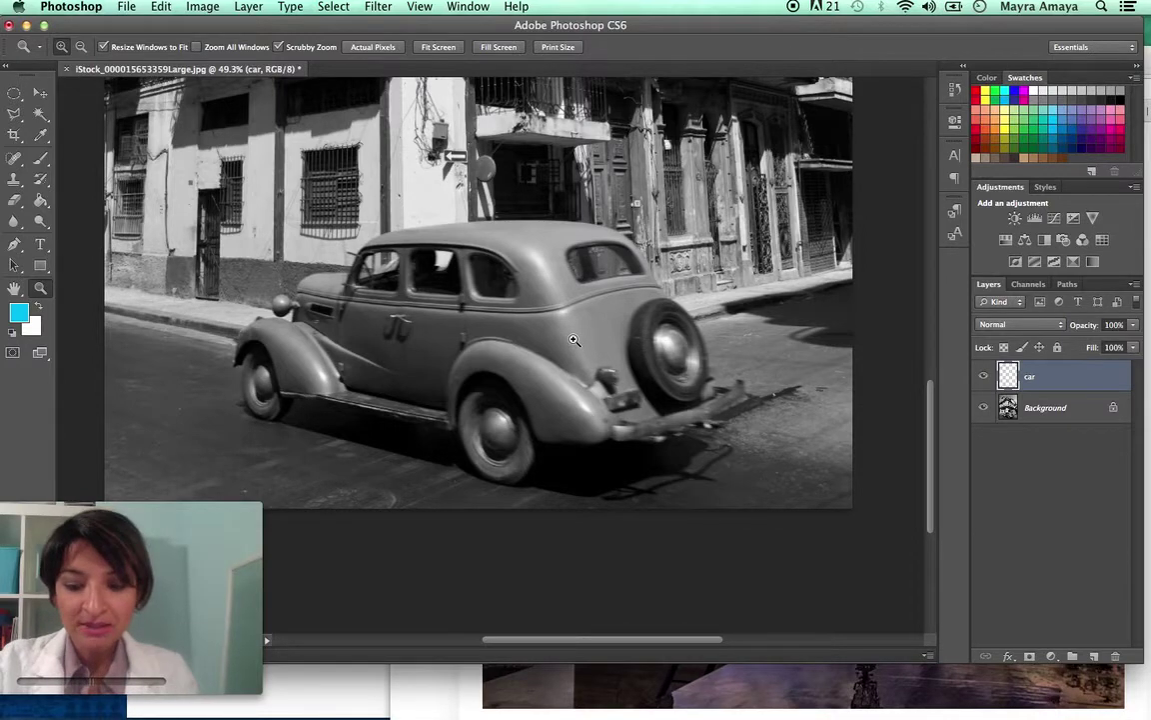
pyautogui.press('super+minus')
pyautogui.press('super+equal')
pyautogui.press('super+equal')
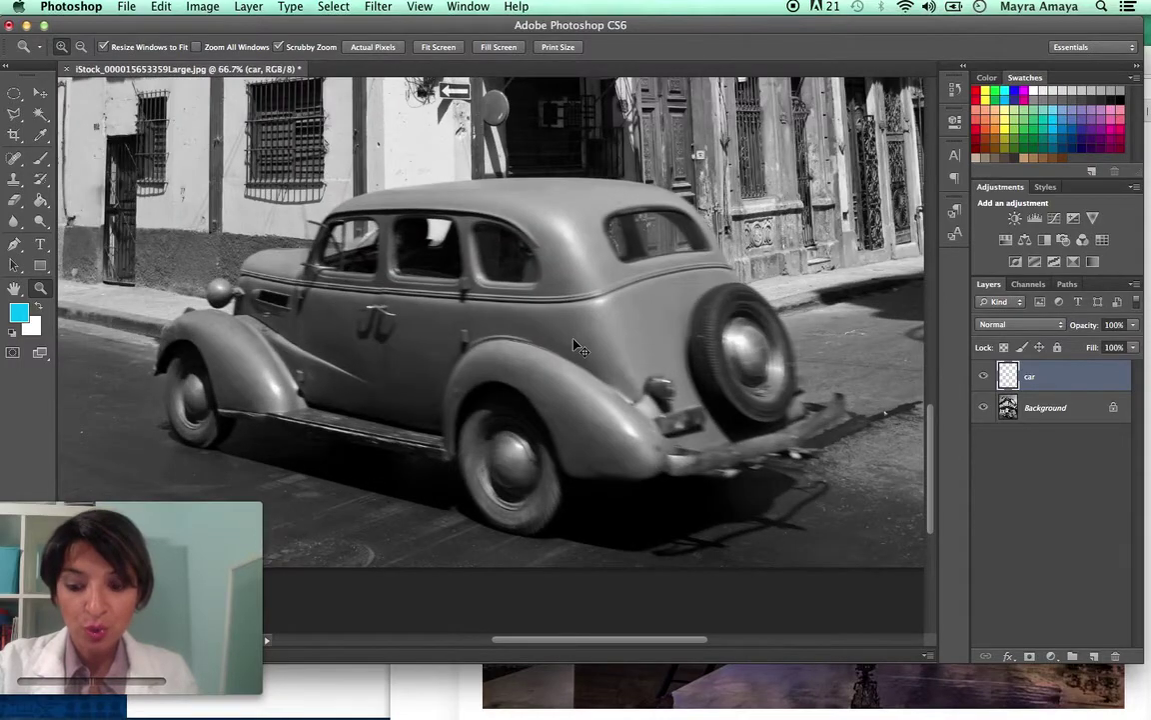
pyautogui.press('super+minus')
pyautogui.press('super+equal')
pyautogui.press('super+equal')
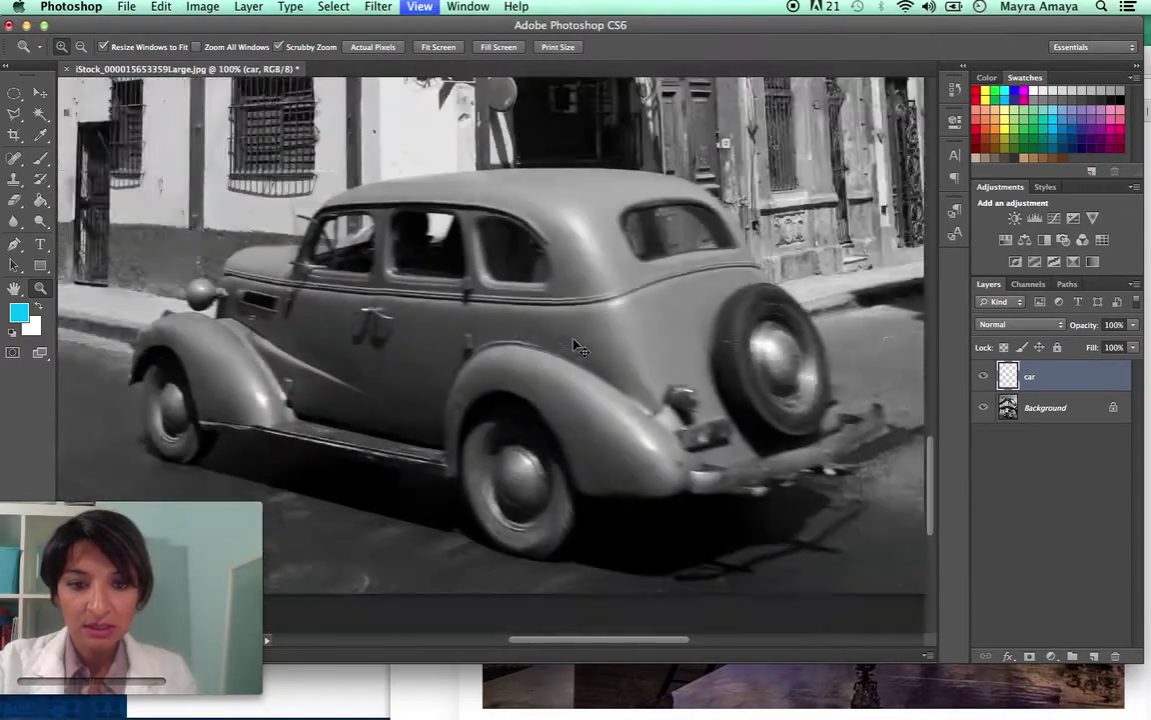
pyautogui.press('super+minus')
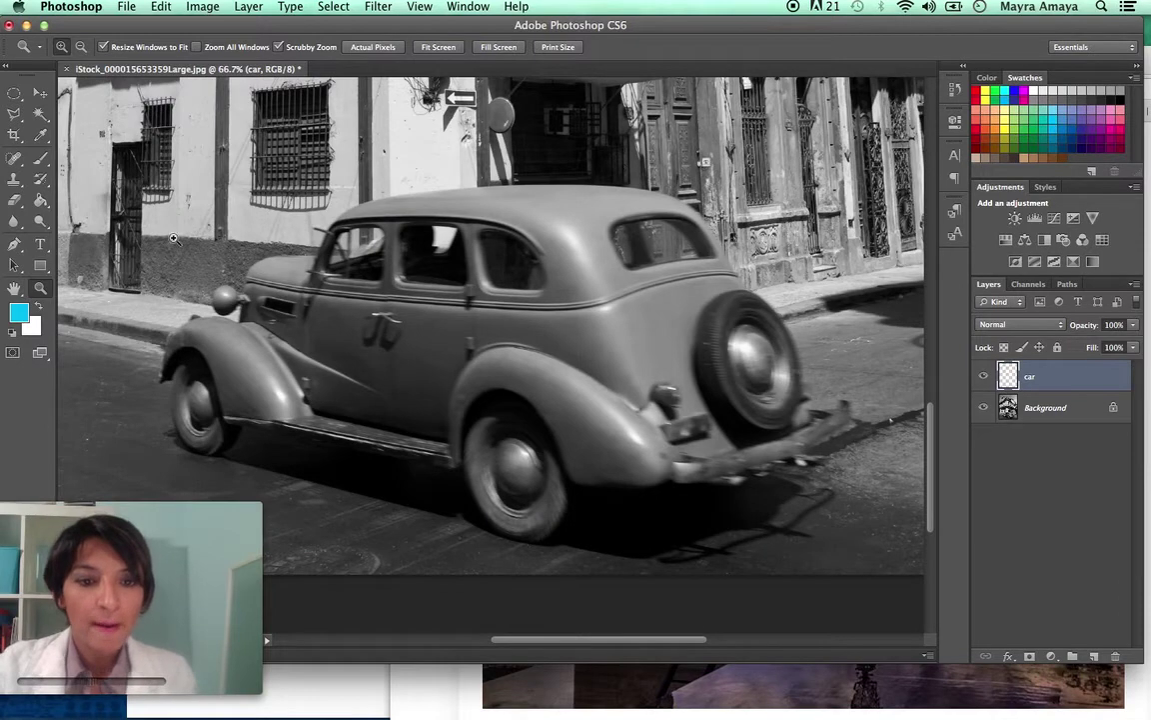
pyautogui.click(15, 118)
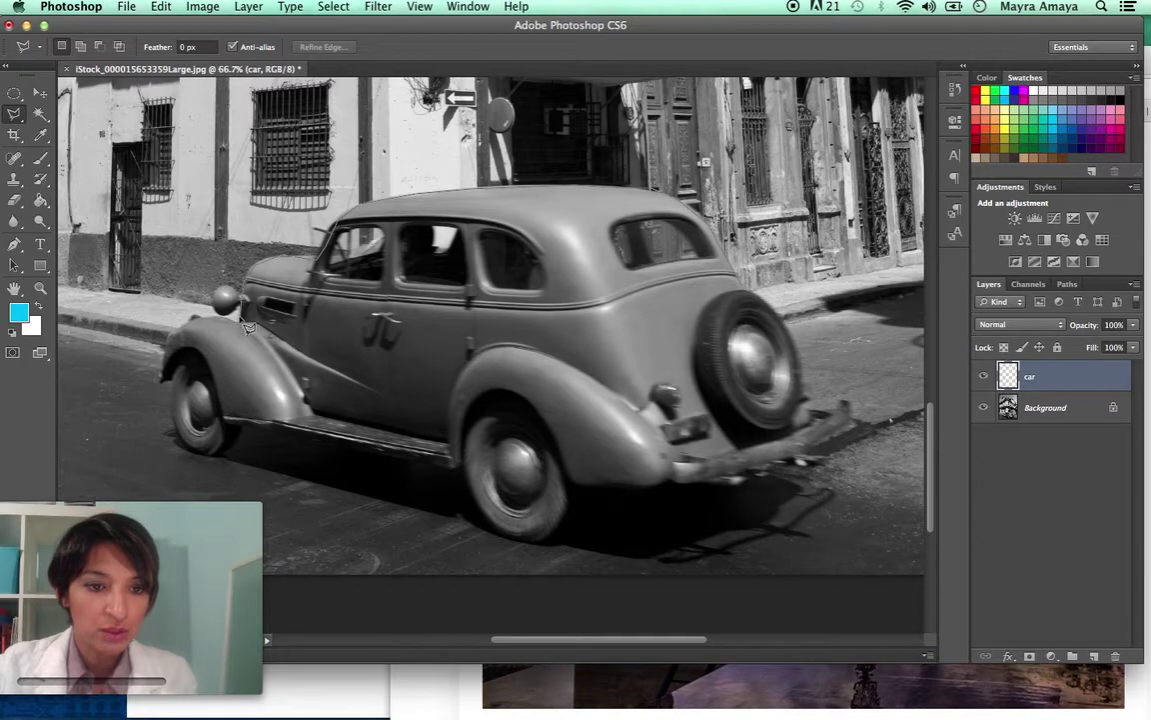
pyautogui.click(168, 350)
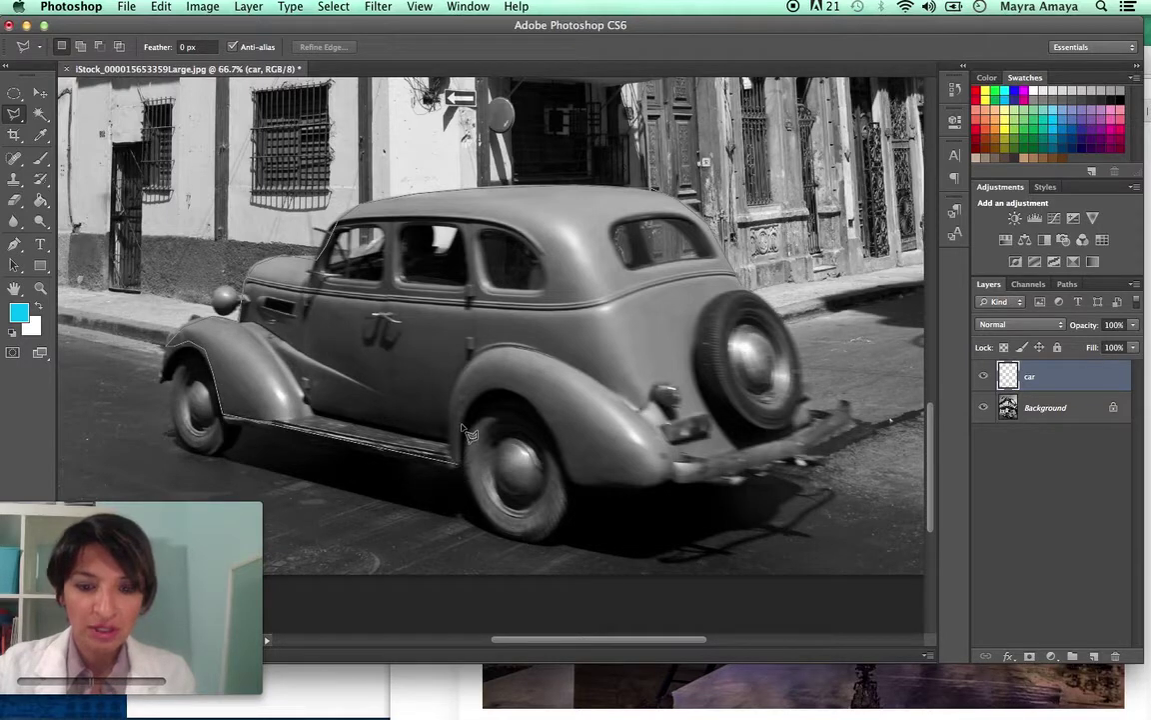
pyautogui.press('Return')
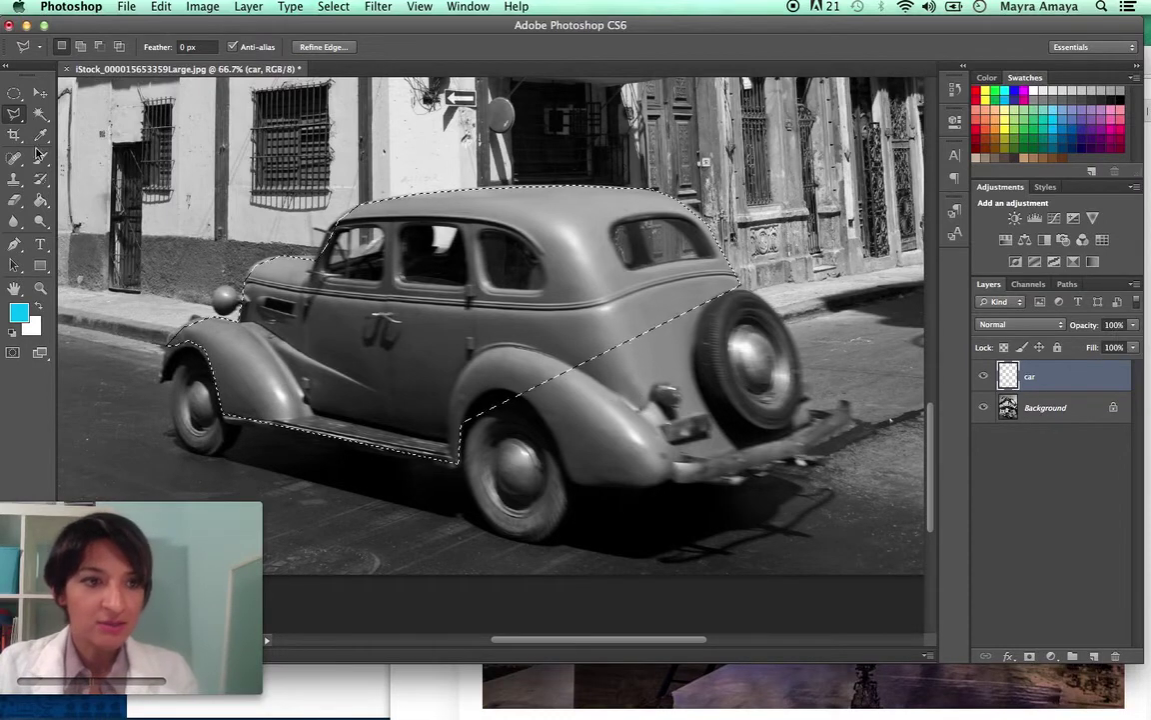
# Step: Add the car's rear fender and back end, up to the spare wheel, to the selection with the freehand Lasso tool
pyautogui.click(14, 117)
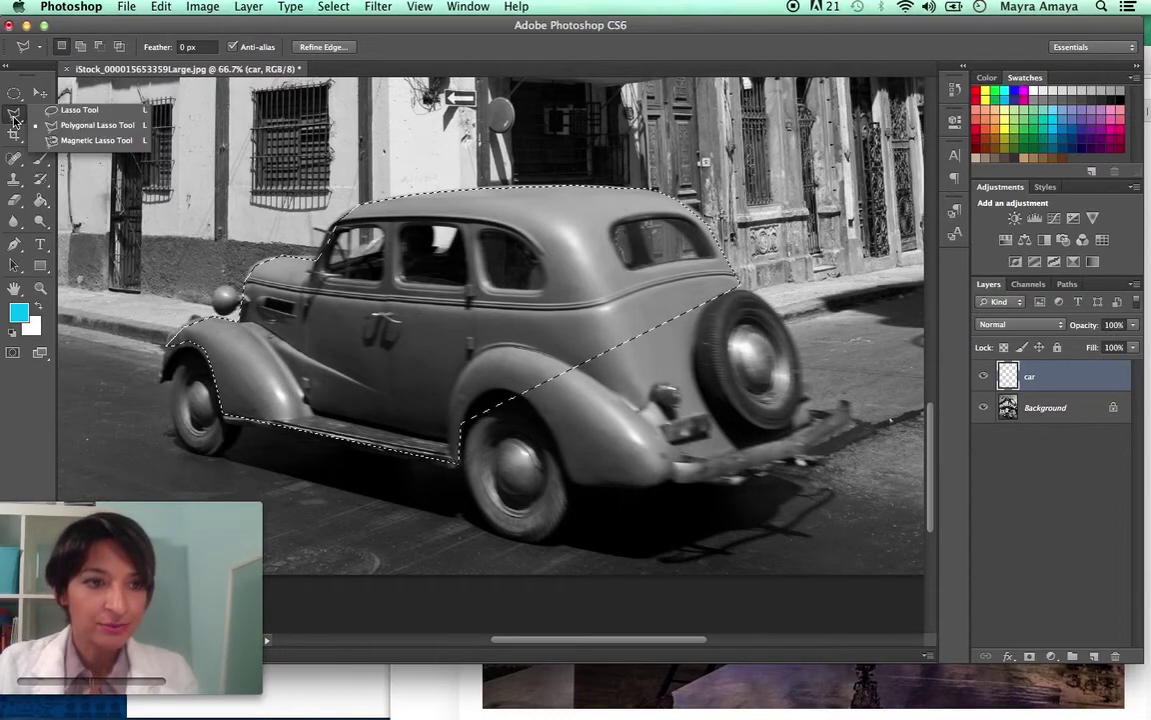
pyautogui.click(76, 111)
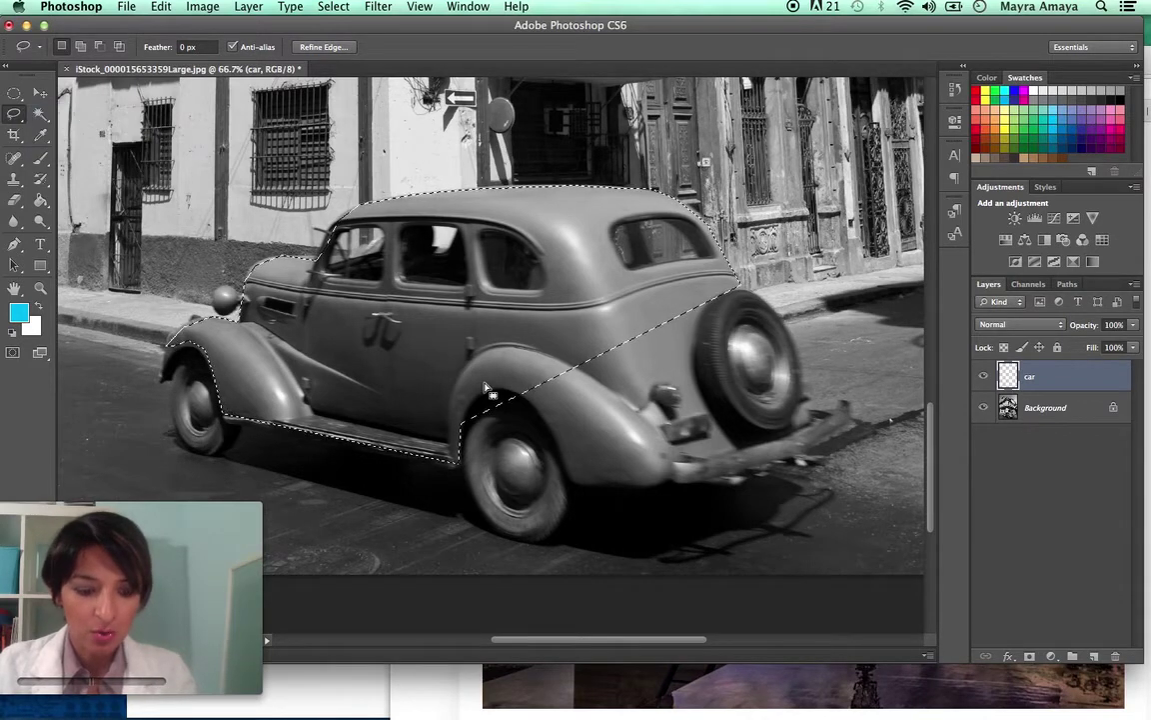
pyautogui.press('shift')
pyautogui.moveTo(538, 406)
pyautogui.mouseDown()
pyautogui.moveTo(554, 448)
pyautogui.moveTo(602, 485)
pyautogui.moveTo(745, 472)
pyautogui.moveTo(700, 401)
pyautogui.moveTo(702, 291)
pyautogui.moveTo(658, 287)
pyautogui.mouseUp()
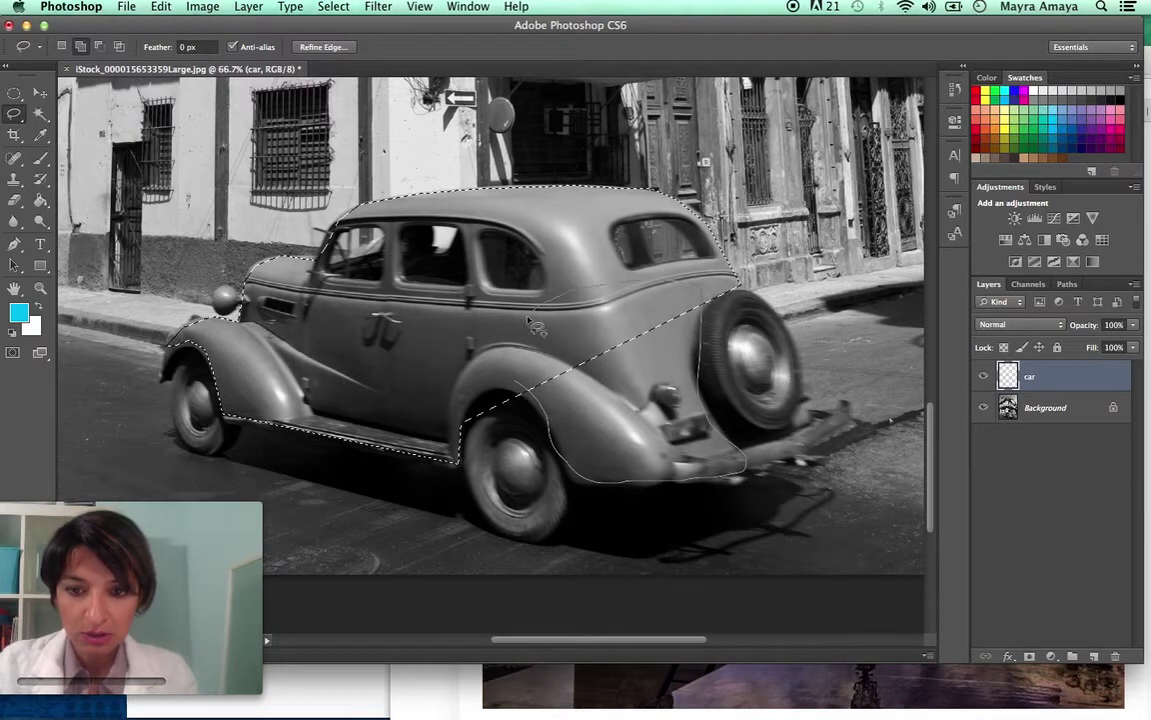
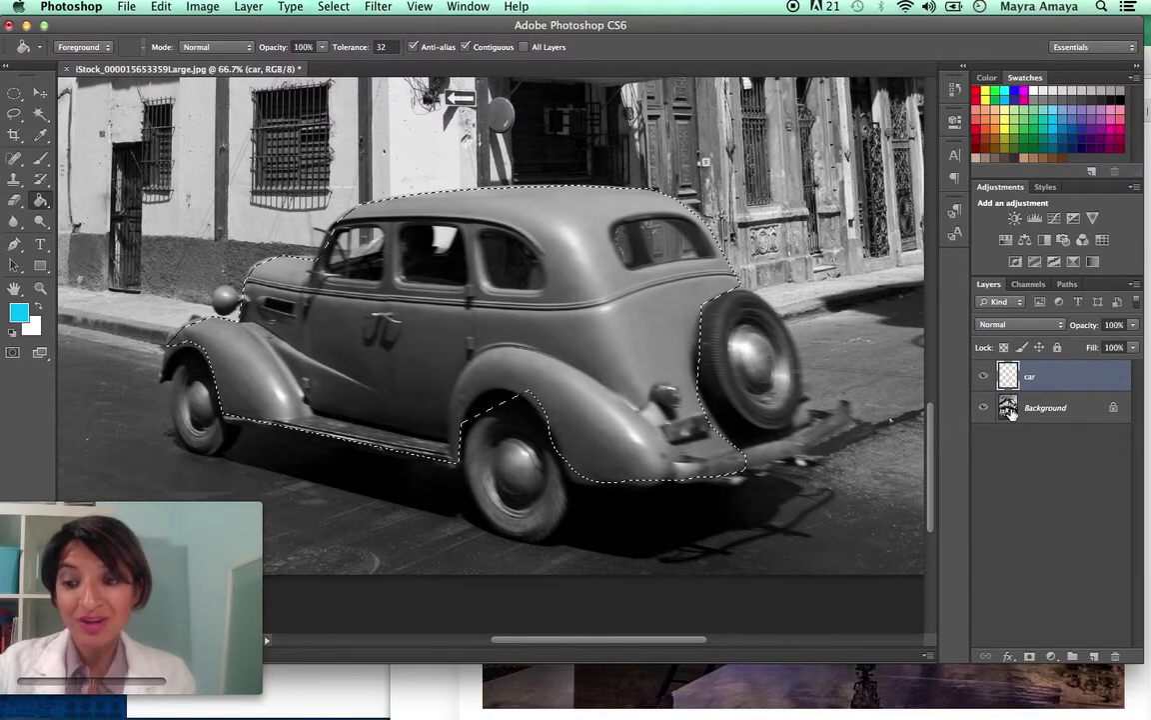
# Step: Try filling the selected car body with cyan directly on the Background layer using the Paint Bucket, and undo the fill
pyautogui.click(1011, 412)
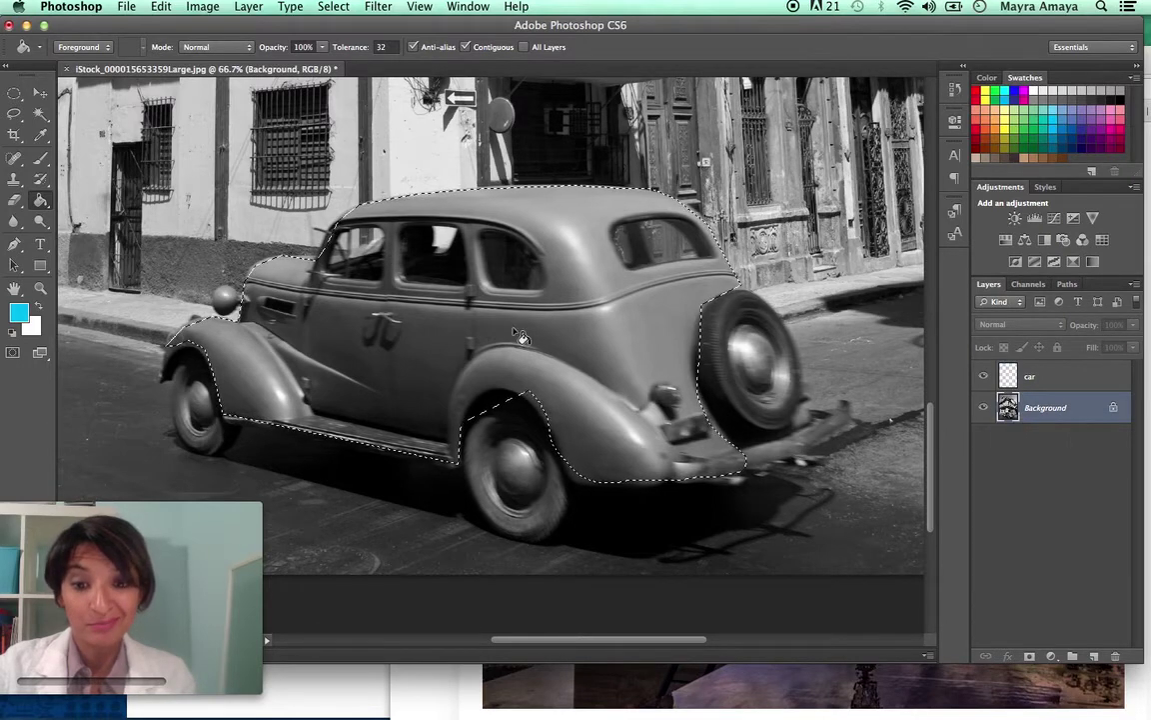
pyautogui.click(595, 330)
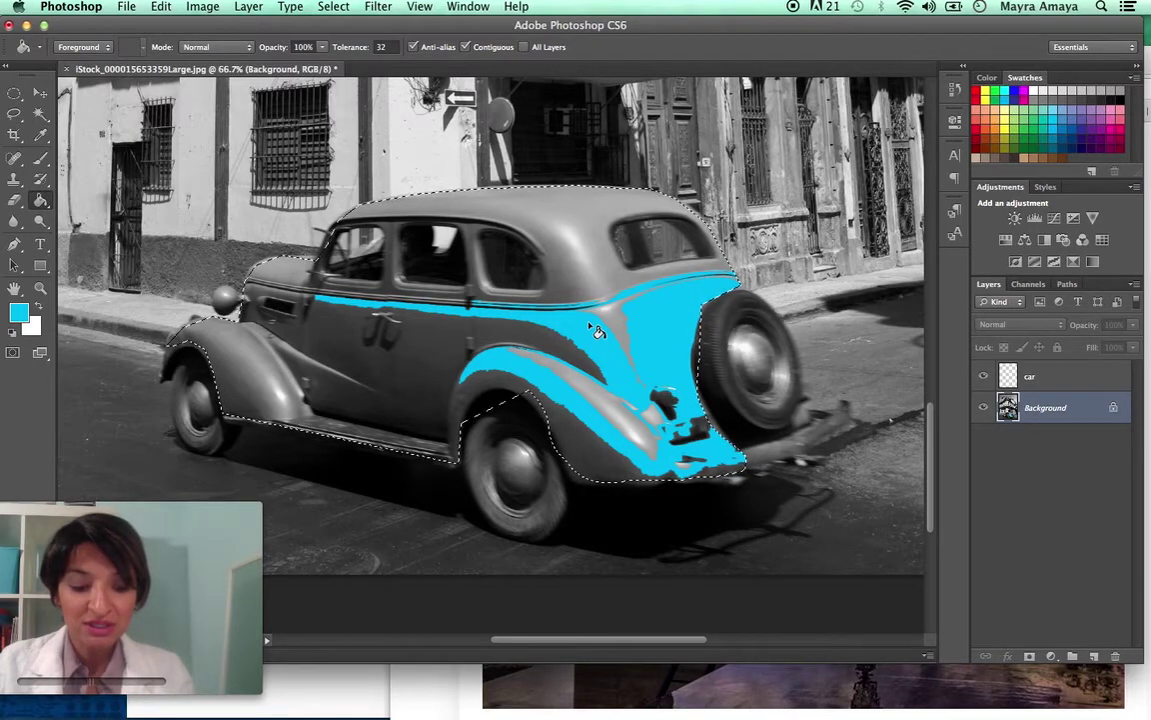
pyautogui.press('super+z')
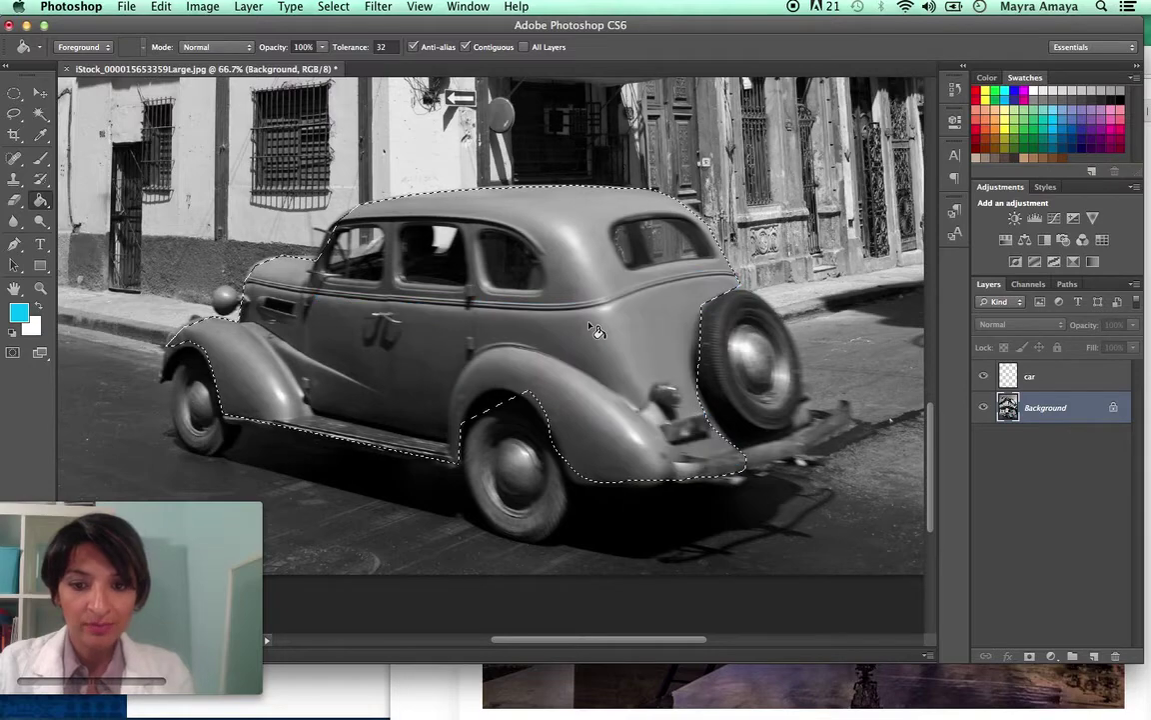
pyautogui.click(160, 7)
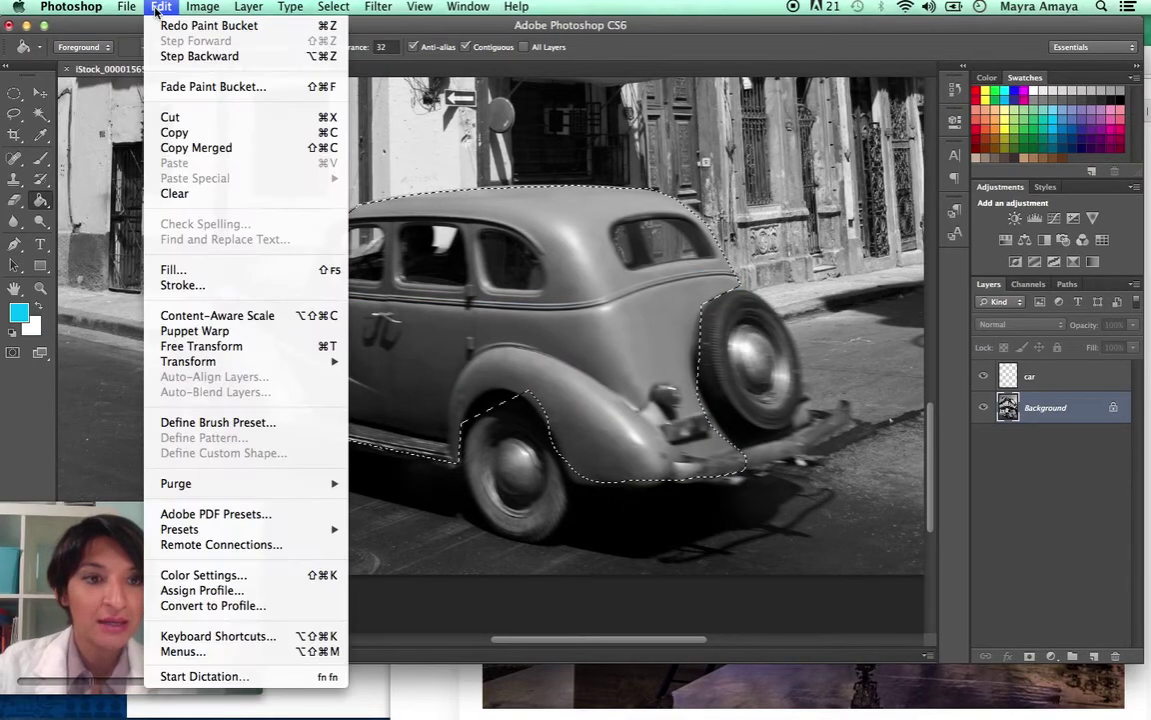
pyautogui.click(574, 217)
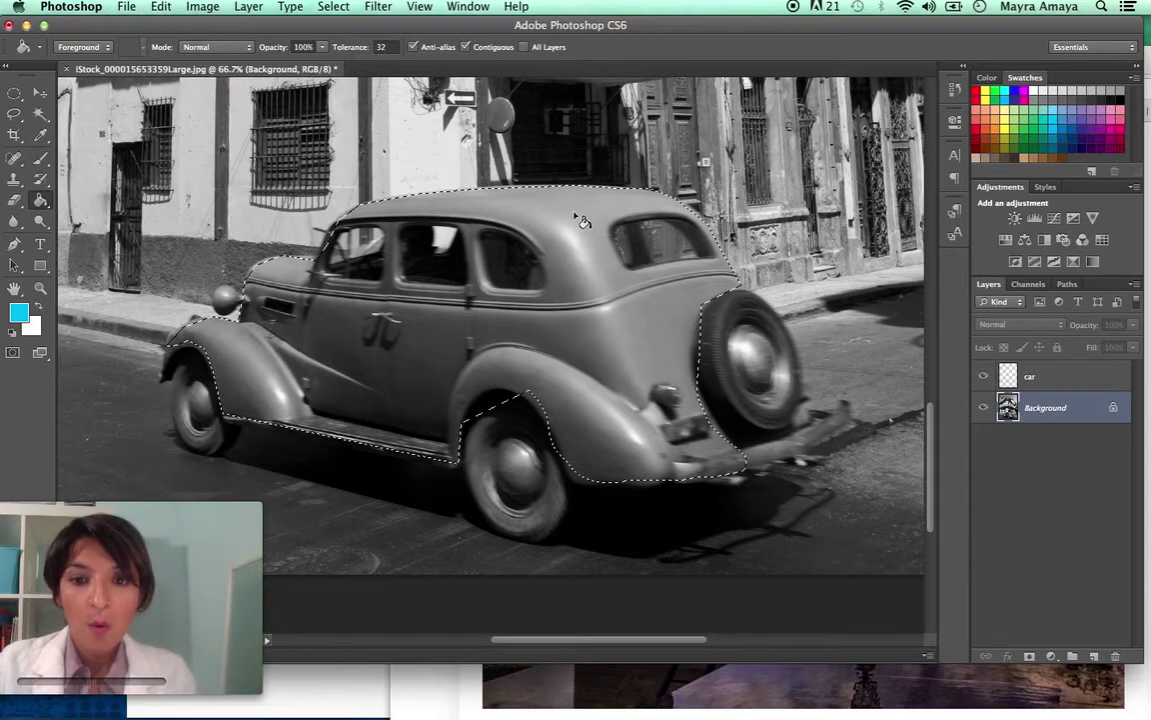
# Step: Review the edit history by stepping back to before the car selection, and return to the latest Lasso state
pyautogui.click(952, 92)
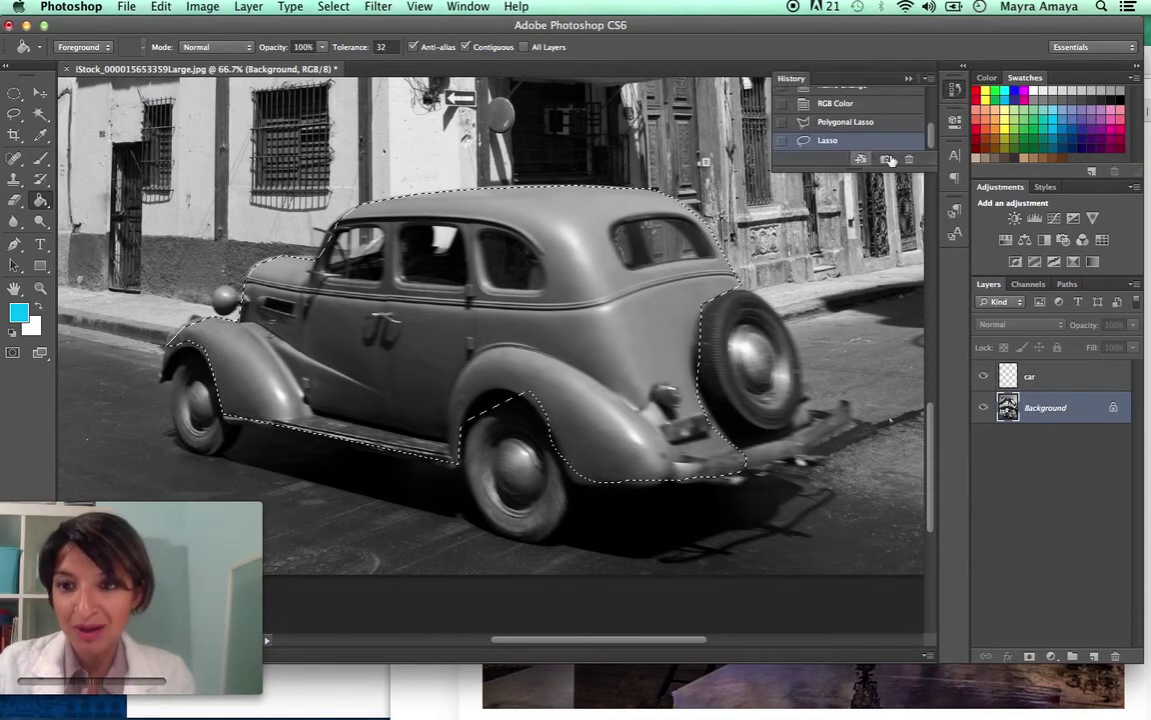
pyautogui.moveTo(932, 160)
pyautogui.mouseDown()
pyautogui.moveTo(899, 260)
pyautogui.moveTo(832, 335)
pyautogui.mouseUp()
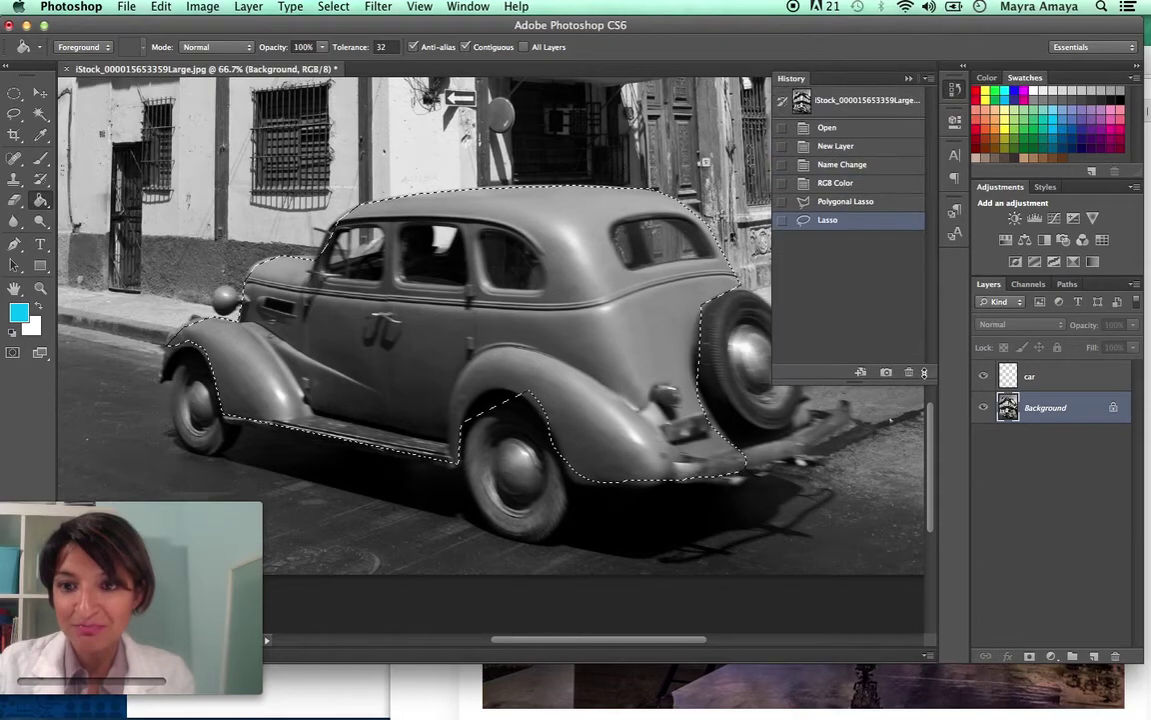
pyautogui.click(861, 201)
pyautogui.click(857, 183)
pyautogui.click(856, 162)
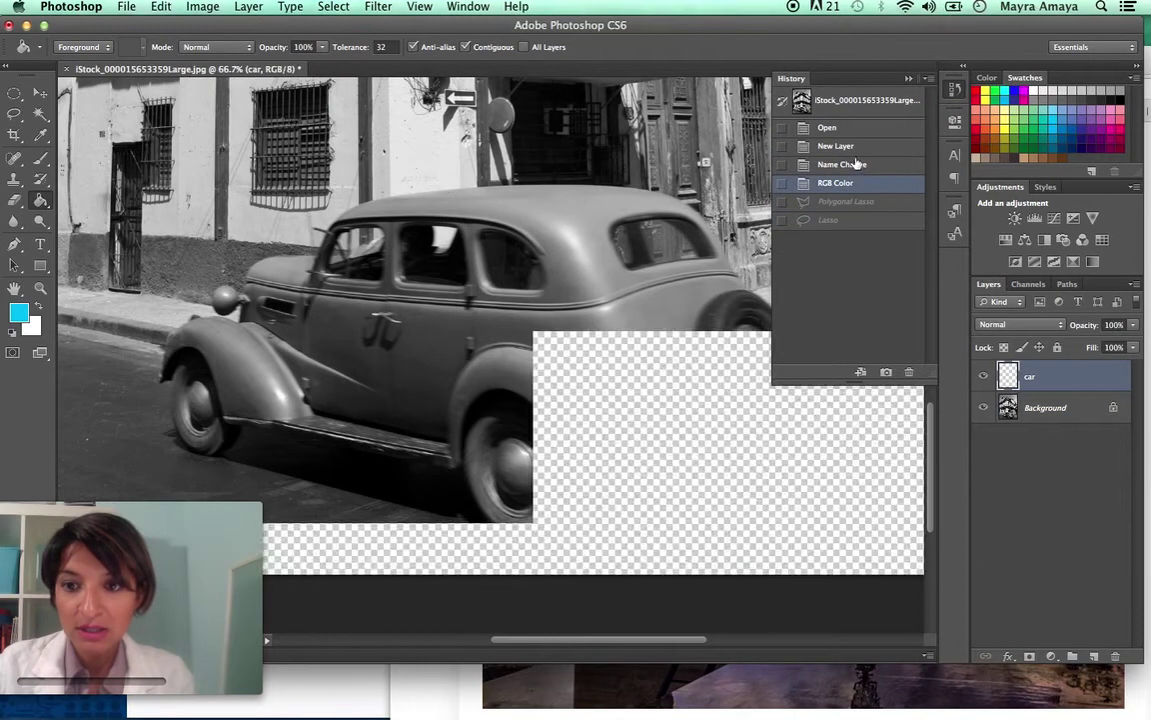
pyautogui.click(854, 148)
pyautogui.click(853, 205)
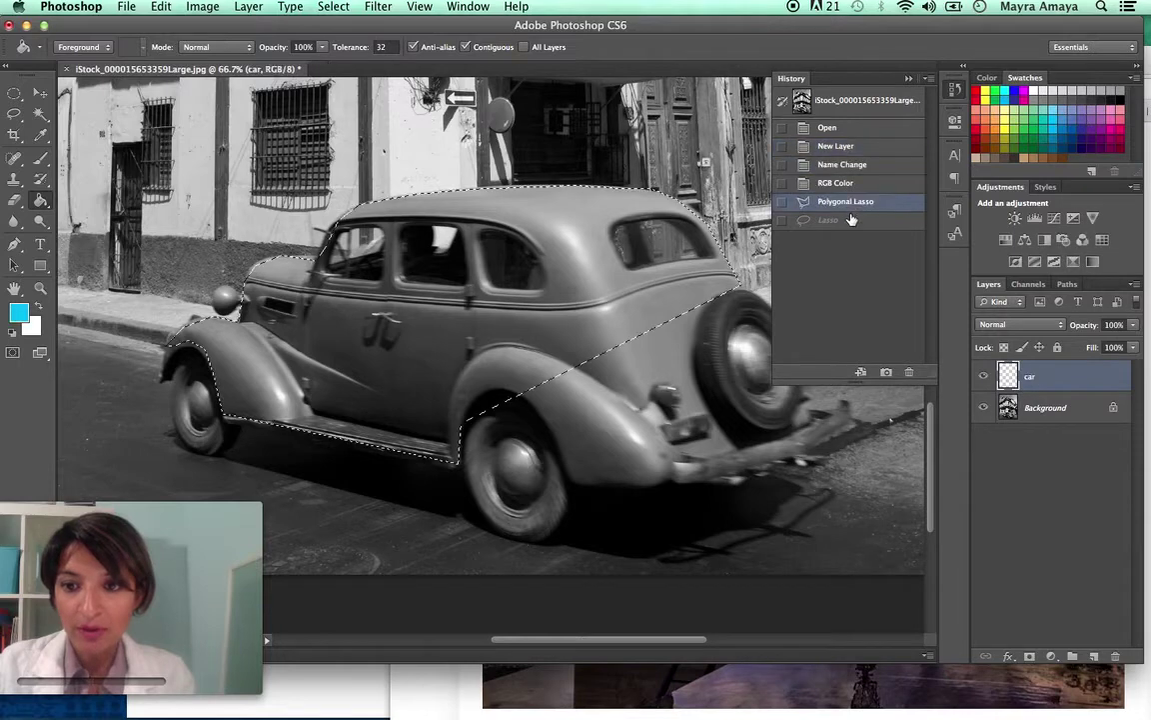
pyautogui.click(849, 219)
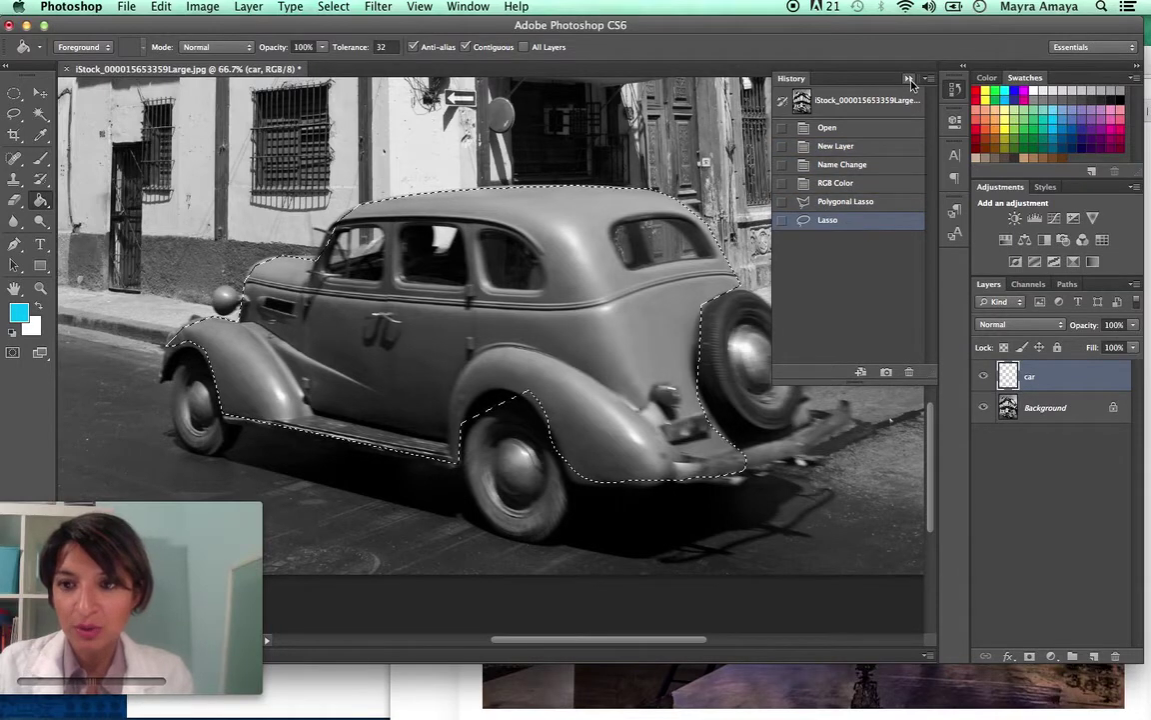
pyautogui.click(859, 79)
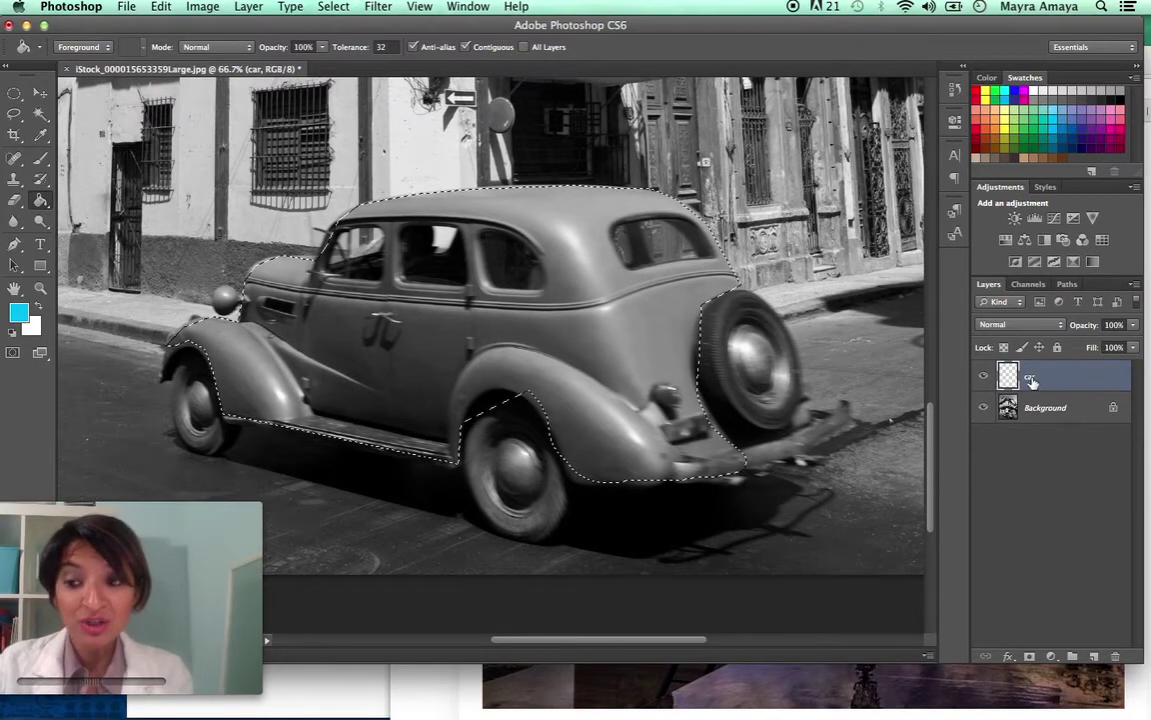
# Step: Fill the selected car body with cyan on the car layer using the Paint Bucket, and deselect
pyautogui.click(613, 321)
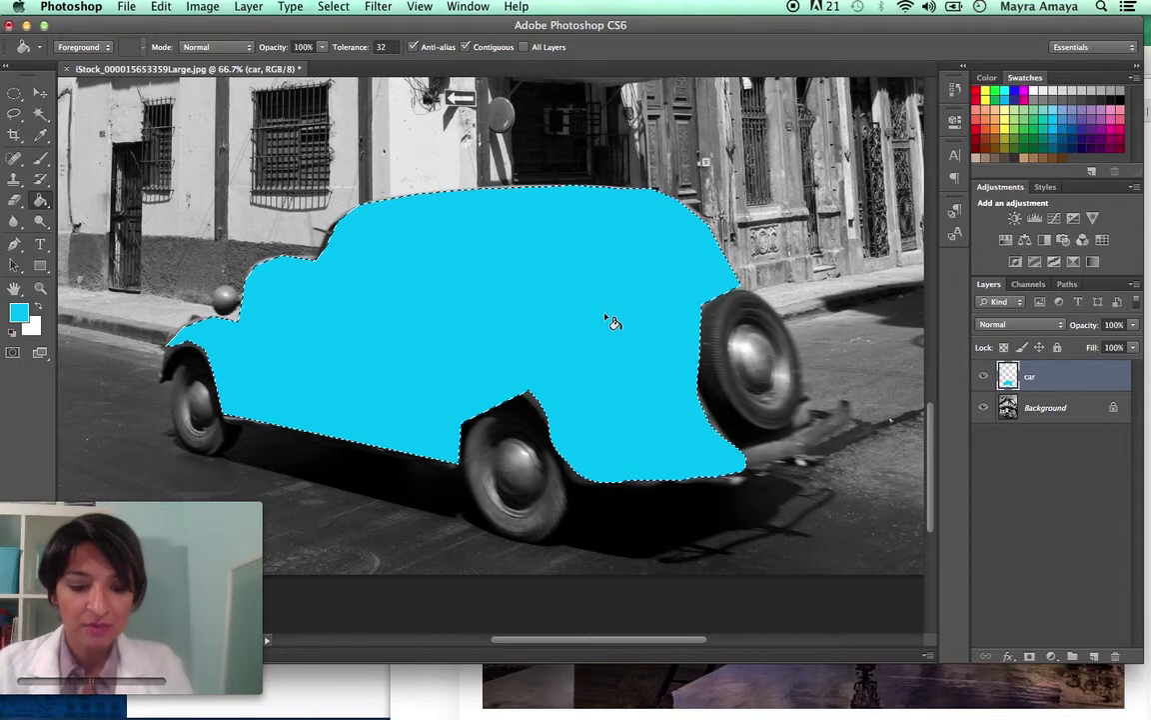
pyautogui.press('super+d')
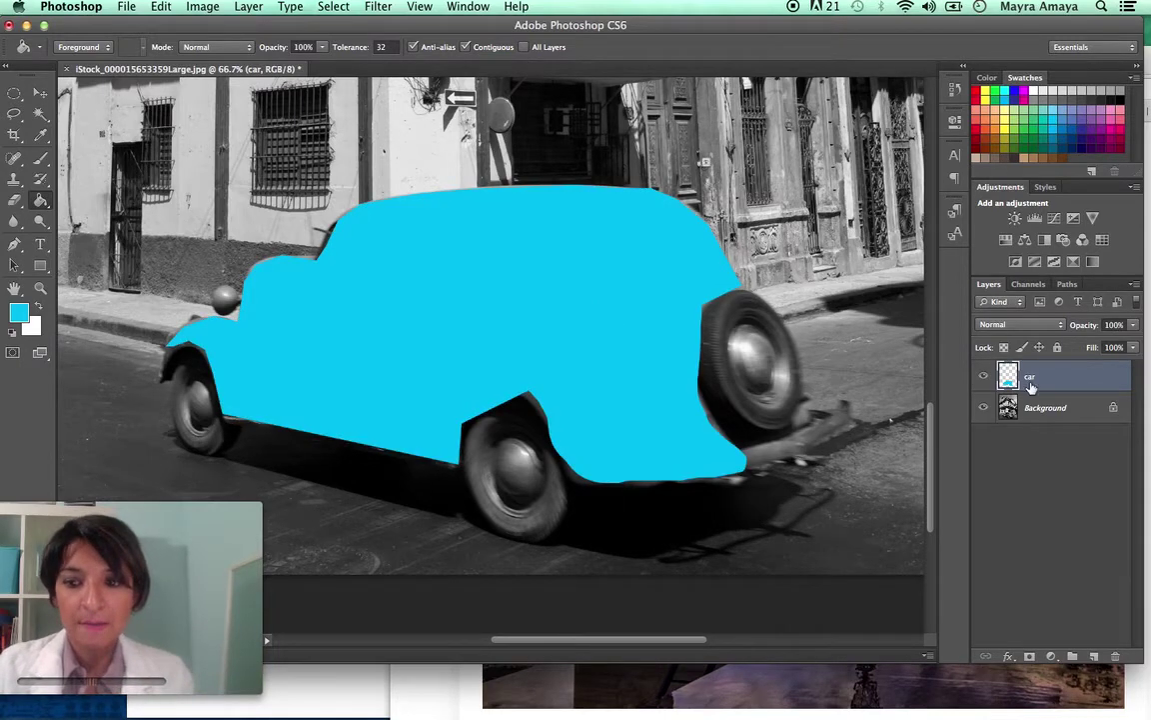
pyautogui.write('car')
pyautogui.press('Return')
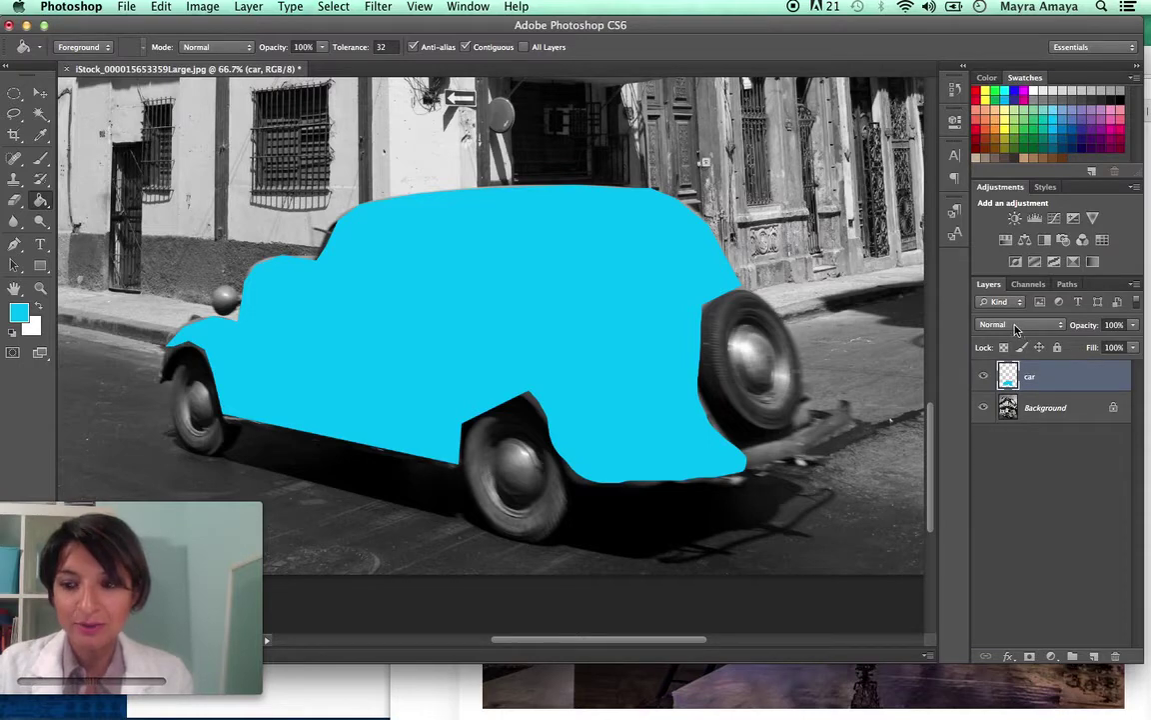
# Step: Try the Darken, Color Burn and Lighten blend modes on the car layer
pyautogui.click(1015, 330)
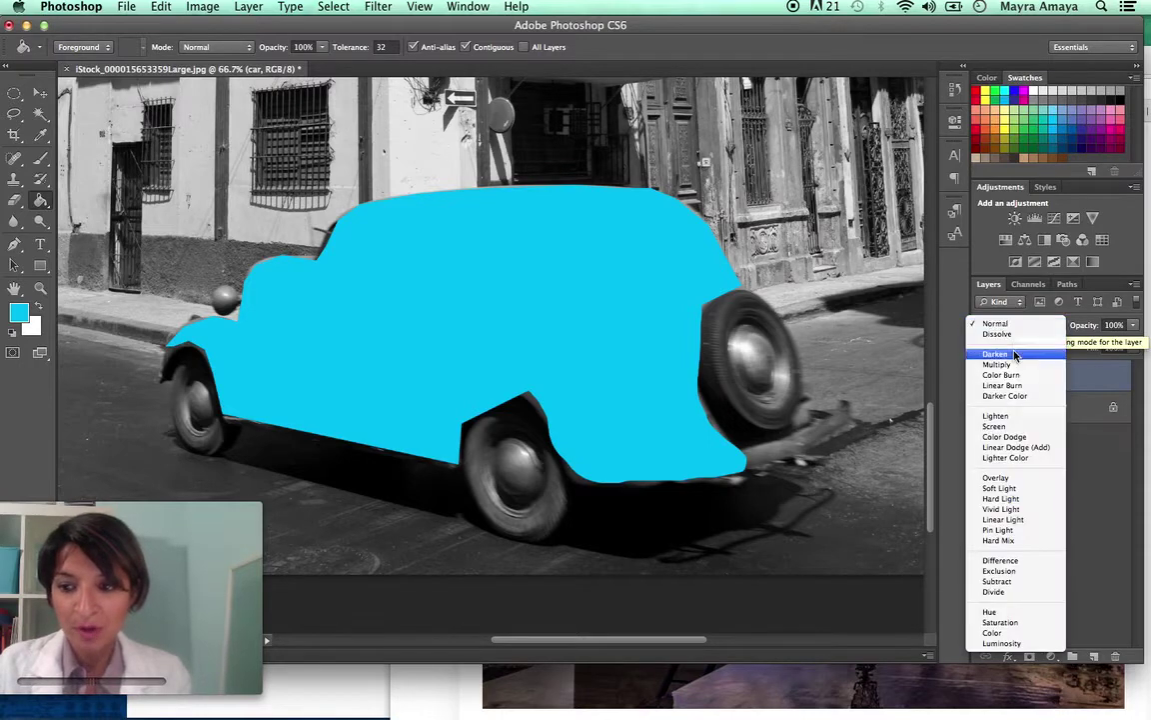
pyautogui.click(1016, 354)
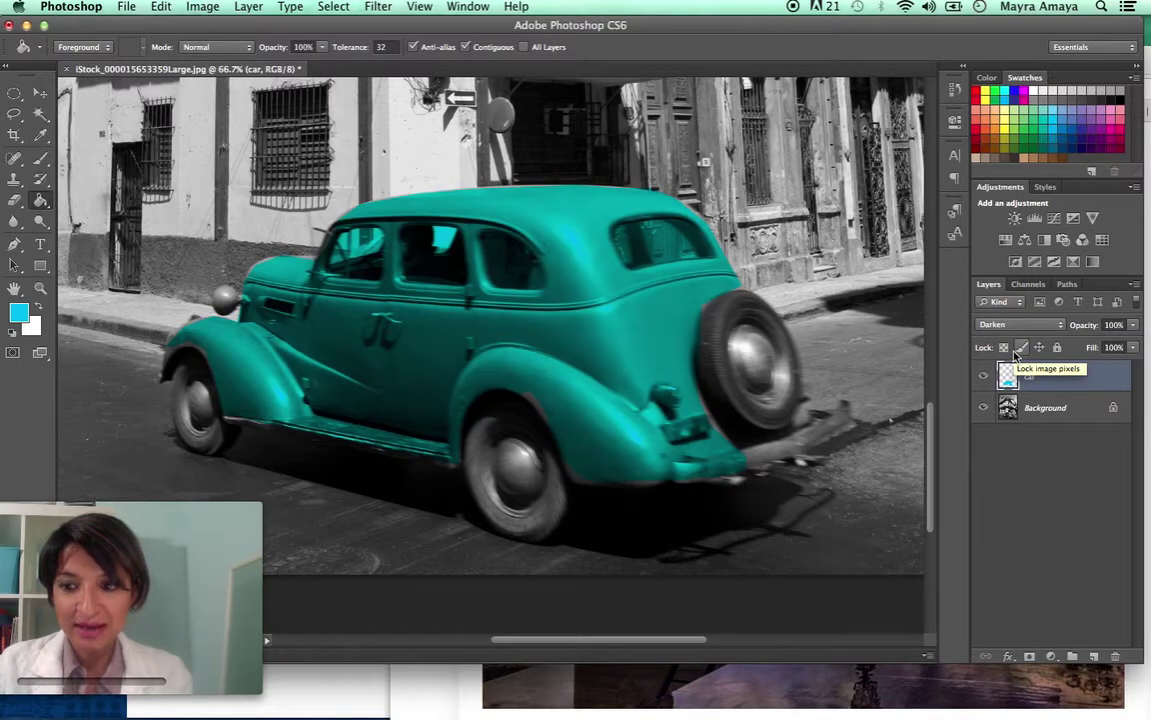
pyautogui.click(1031, 327)
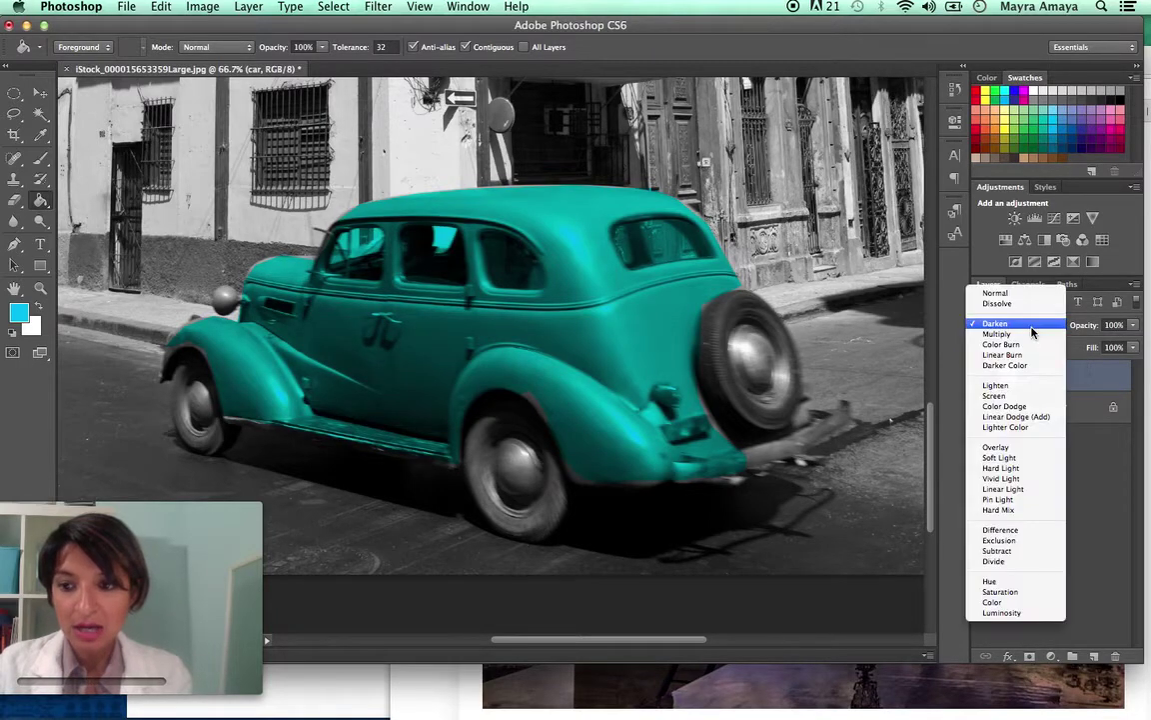
pyautogui.click(1030, 344)
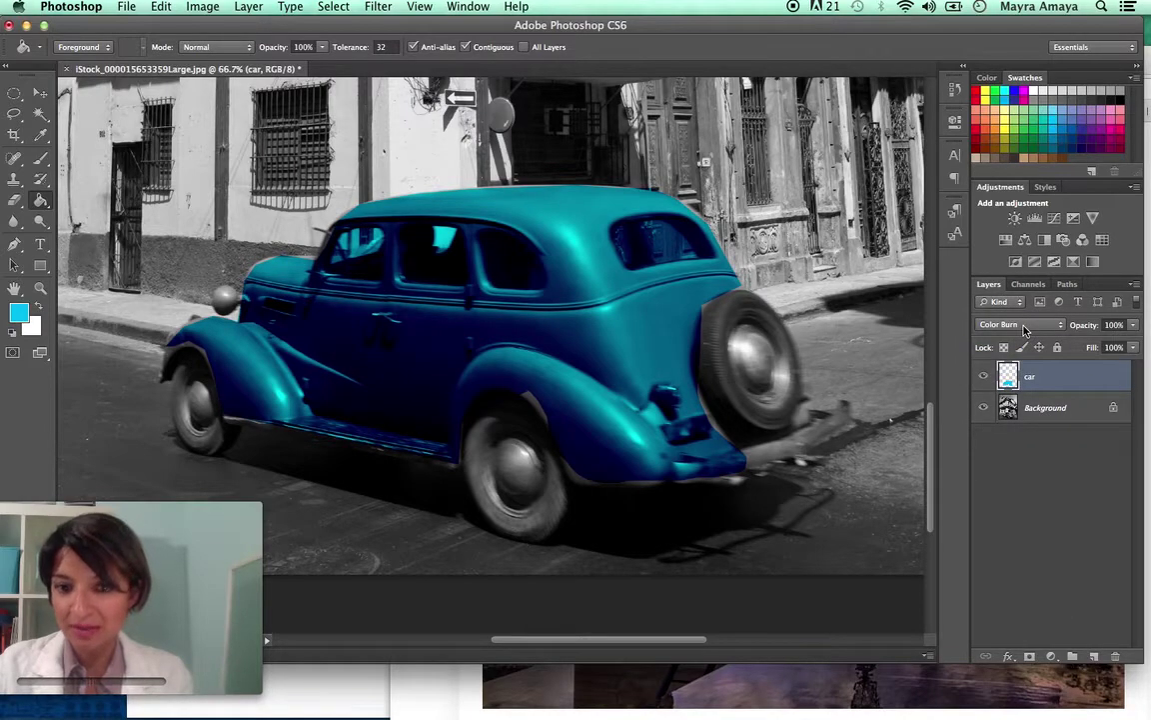
pyautogui.click(1024, 326)
pyautogui.click(1029, 356)
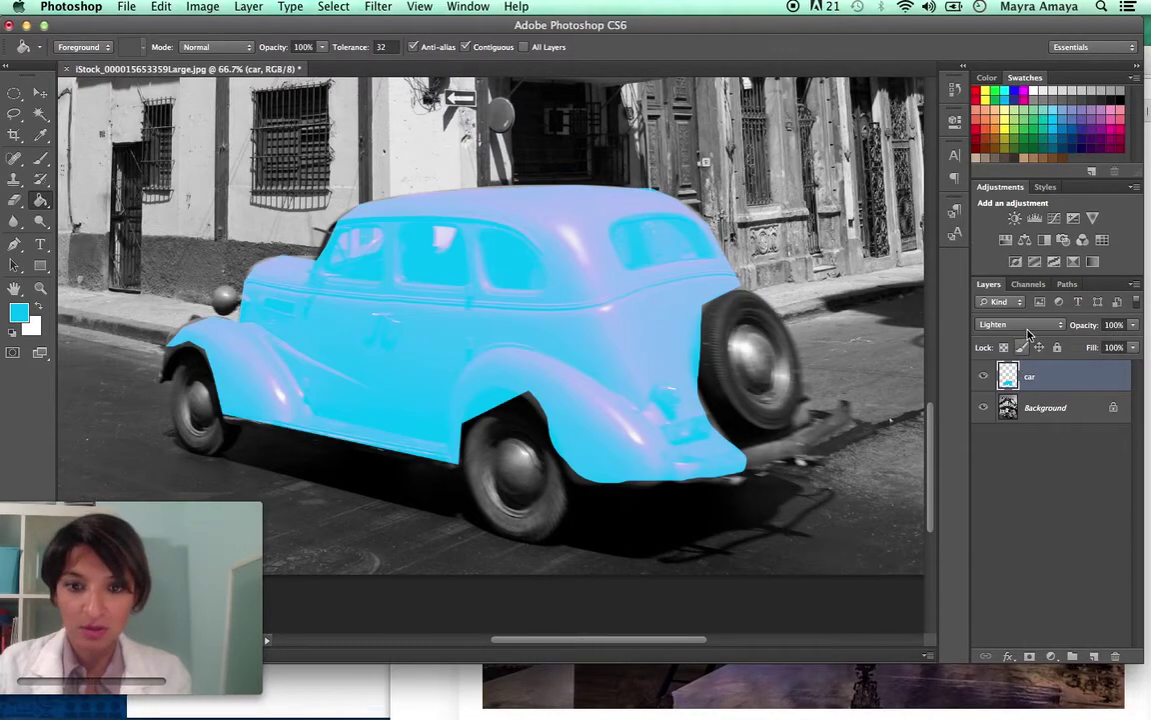
# Step: Set the car layer's blend mode to Multiply and its opacity to 28%
pyautogui.click(1028, 330)
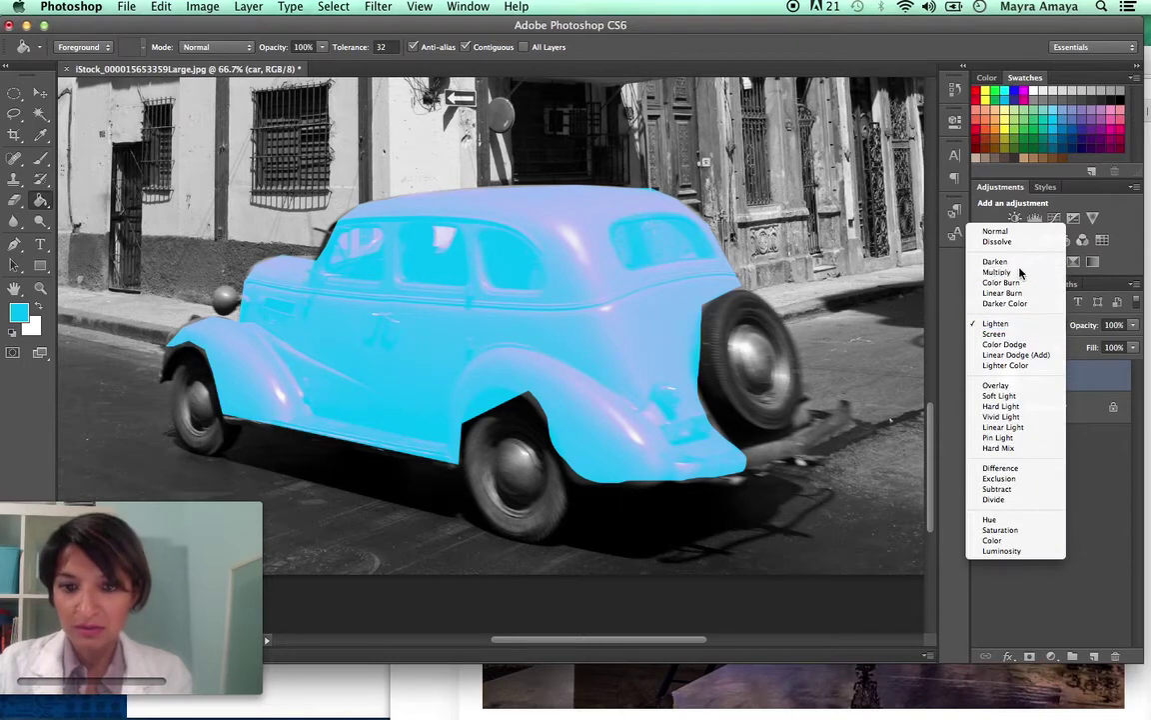
pyautogui.click(1020, 271)
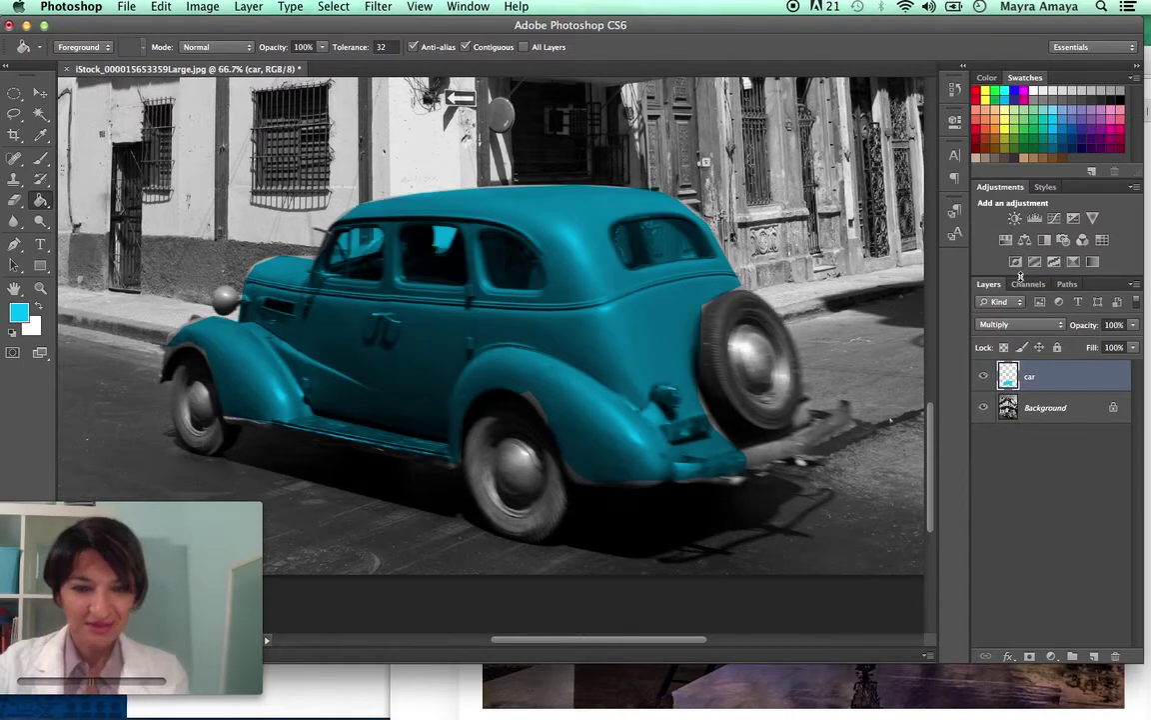
pyautogui.click(1136, 327)
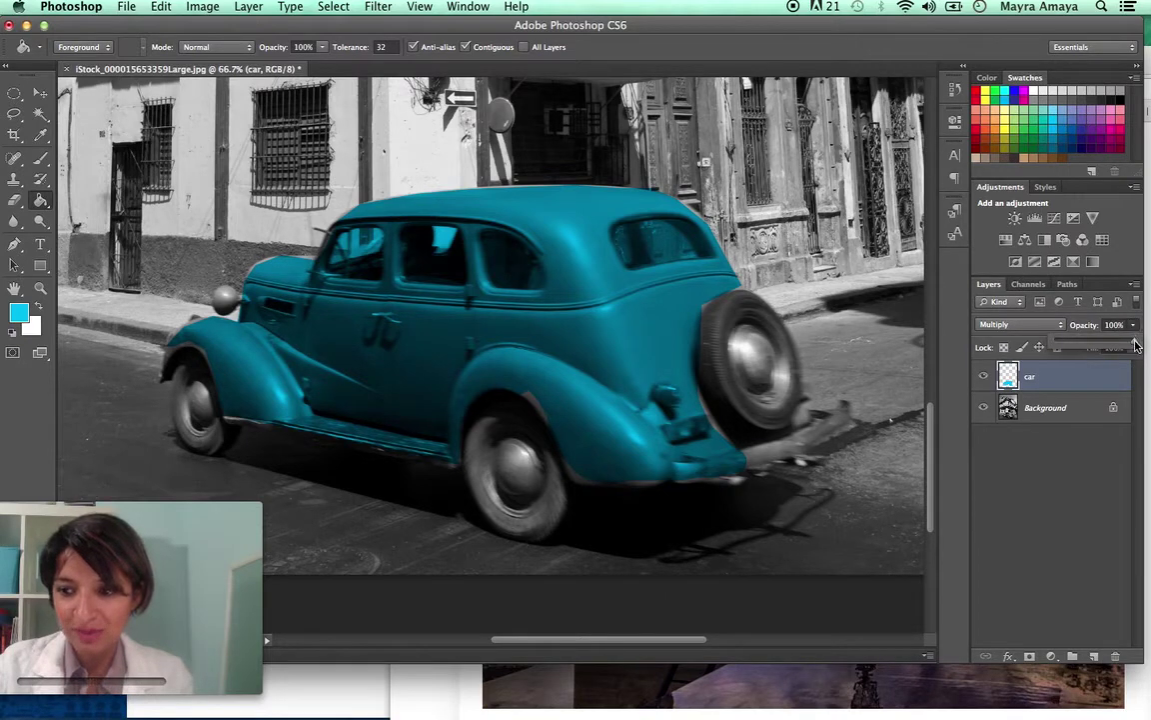
pyautogui.moveTo(1136, 345); pyautogui.dragTo(1081, 343)
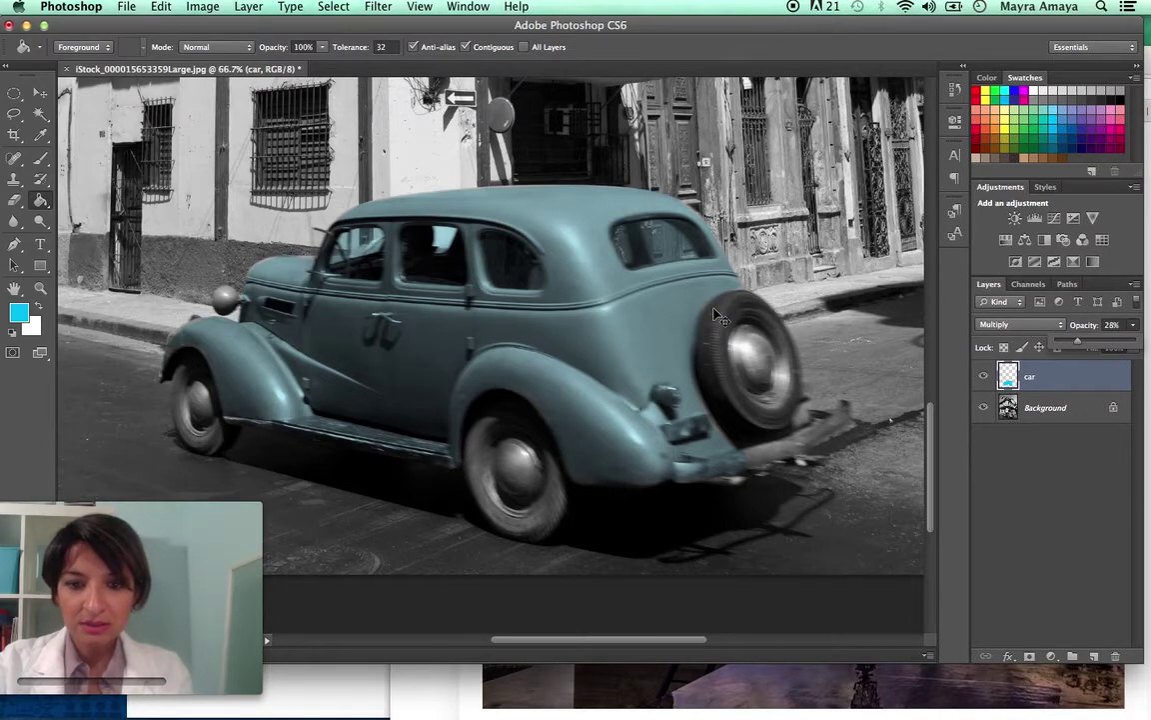
pyautogui.press('super+minus')
pyautogui.press('super+minus')
pyautogui.press('super+minus')
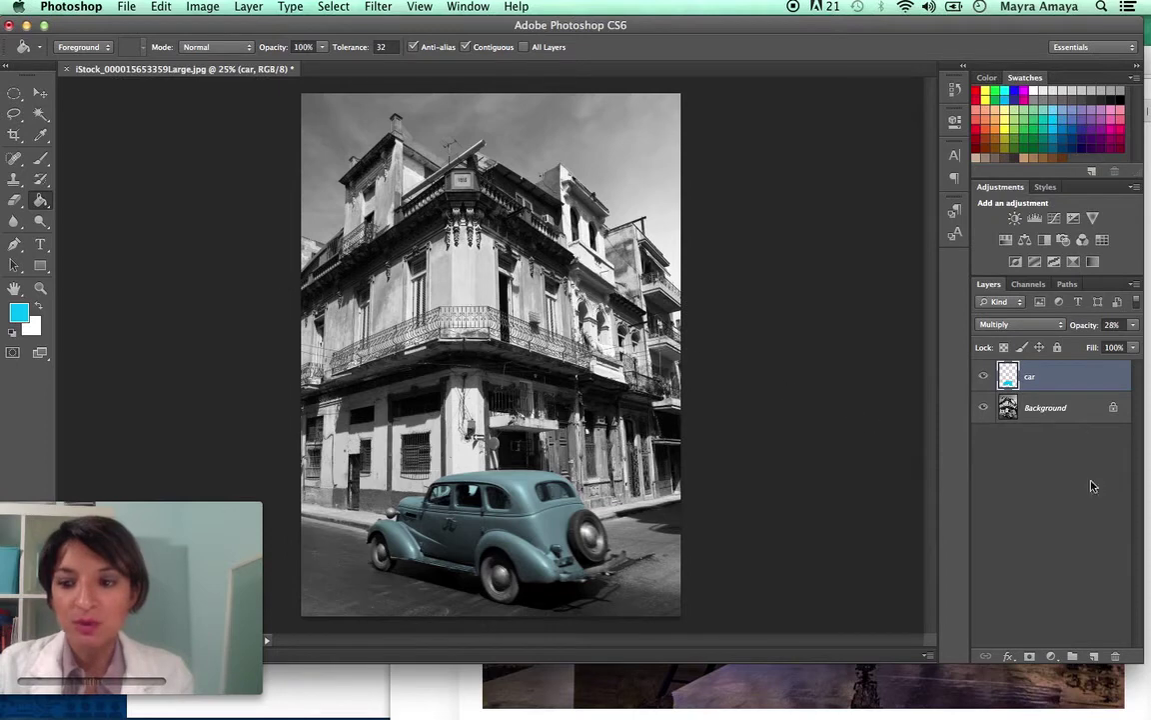
# Step: Create a new layer above the car layer and name it "sky"
pyautogui.click(1094, 657)
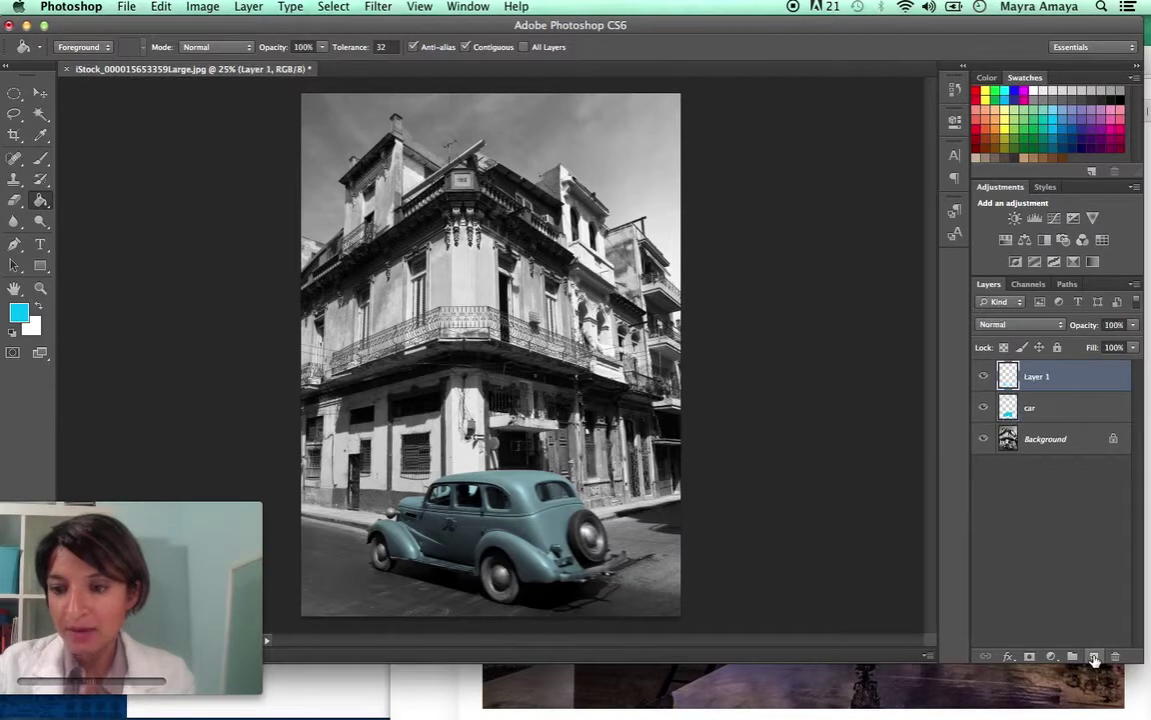
pyautogui.doubleClick(1037, 376)
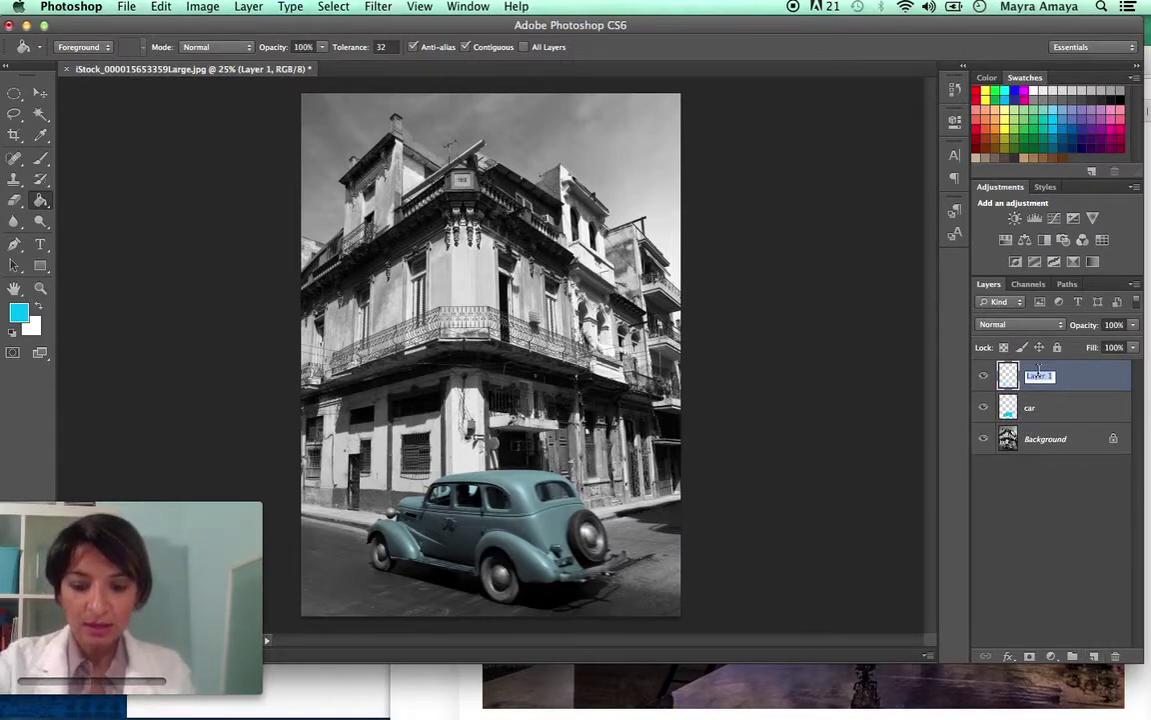
pyautogui.write('c')
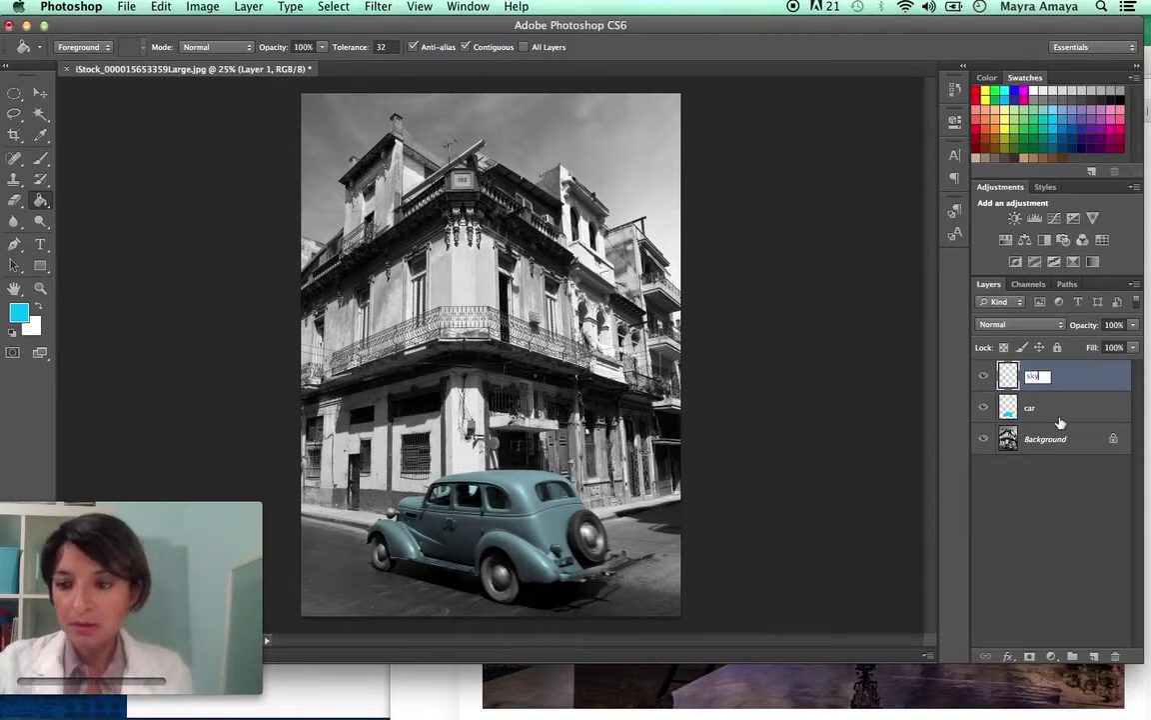
pyautogui.press('Return')
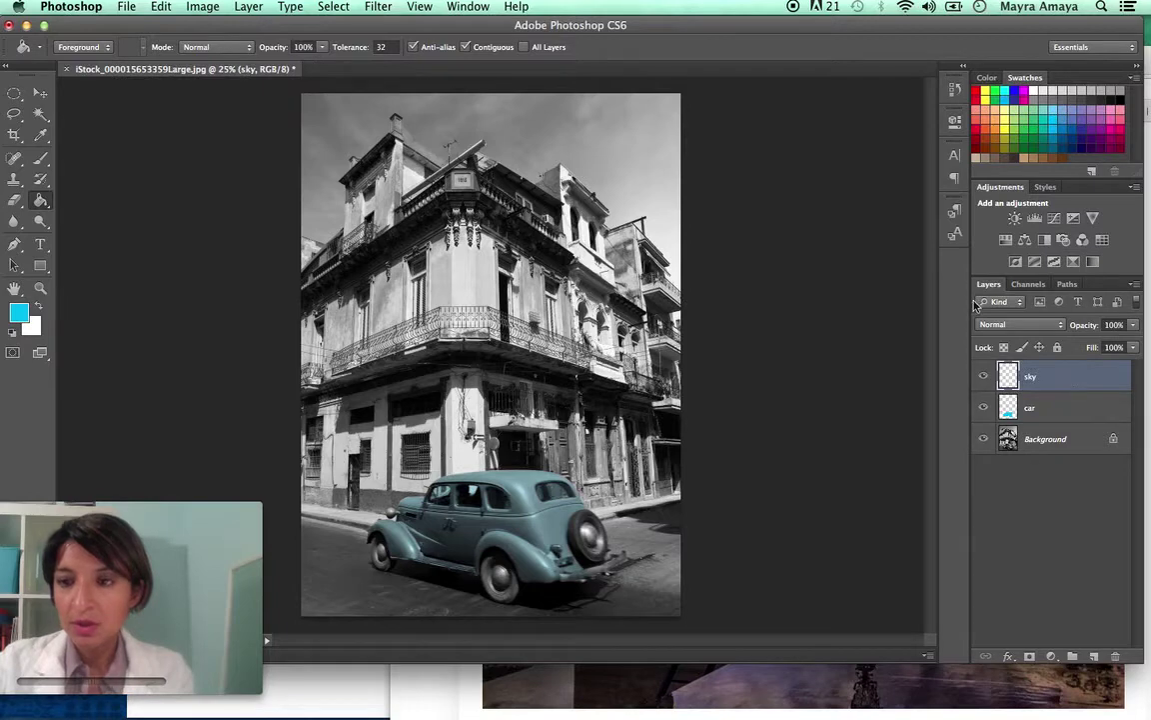
# Step: Paint the whole sky above the buildings purple on the sky layer with the Brush at size 175
pyautogui.click(1107, 120)
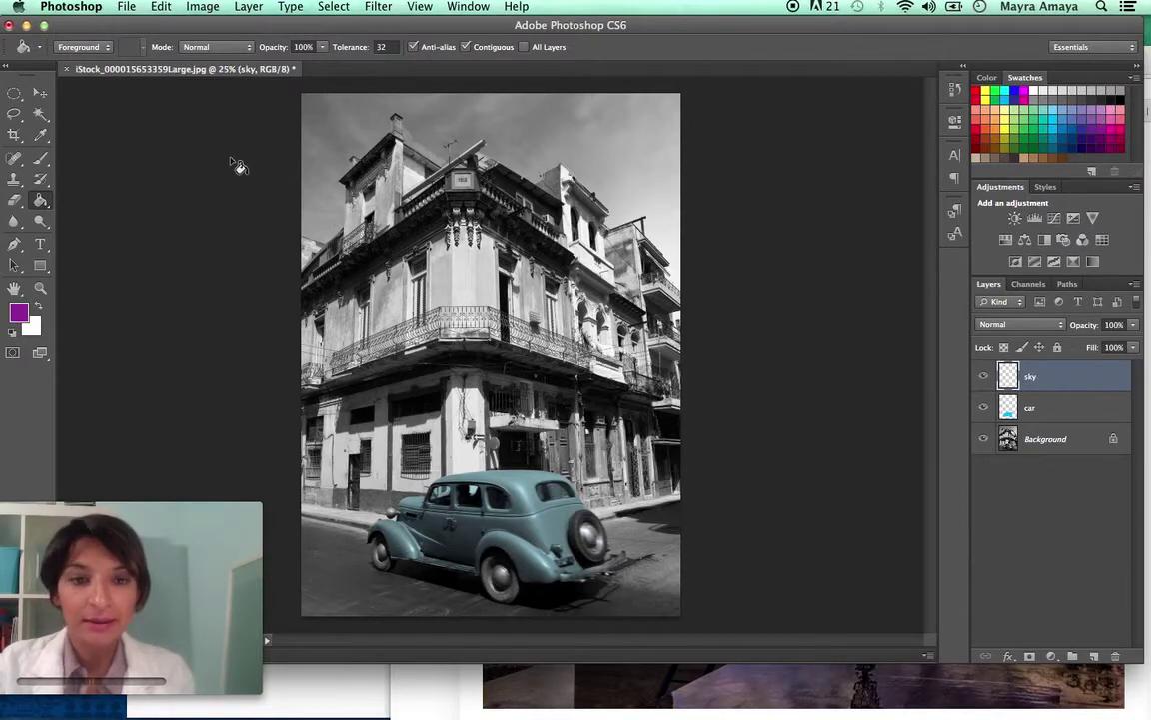
pyautogui.click(40, 158)
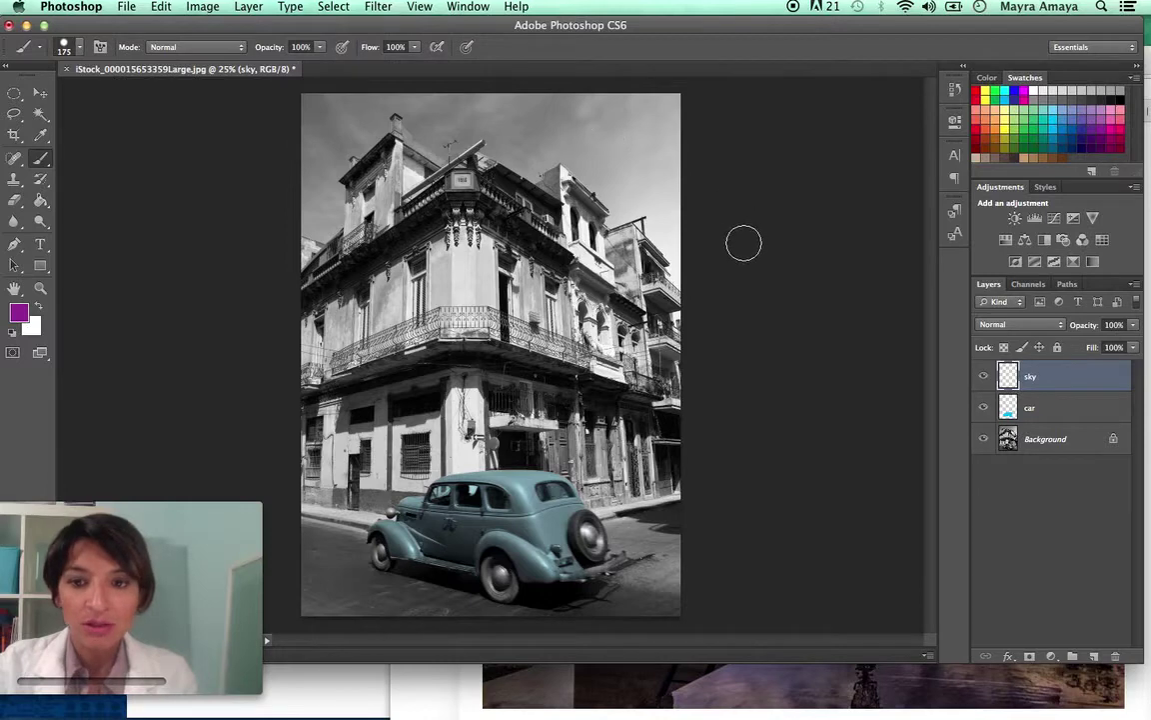
pyautogui.moveTo(685, 245)
pyautogui.mouseDown()
pyautogui.moveTo(665, 101)
pyautogui.moveTo(489, 111)
pyautogui.moveTo(344, 101)
pyautogui.moveTo(344, 90)
pyautogui.moveTo(298, 96)
pyautogui.moveTo(305, 126)
pyautogui.moveTo(344, 109)
pyautogui.moveTo(338, 135)
pyautogui.moveTo(363, 120)
pyautogui.moveTo(302, 145)
pyautogui.moveTo(326, 215)
pyautogui.moveTo(328, 129)
pyautogui.moveTo(449, 99)
pyautogui.moveTo(426, 113)
pyautogui.moveTo(424, 145)
pyautogui.moveTo(459, 117)
pyautogui.moveTo(509, 126)
pyautogui.moveTo(504, 154)
pyautogui.moveTo(578, 124)
pyautogui.moveTo(543, 149)
pyautogui.moveTo(583, 133)
pyautogui.moveTo(589, 161)
pyautogui.moveTo(619, 190)
pyautogui.moveTo(640, 187)
pyautogui.moveTo(650, 143)
pyautogui.moveTo(607, 146)
pyautogui.moveTo(511, 101)
pyautogui.moveTo(668, 169)
pyautogui.moveTo(656, 169)
pyautogui.moveTo(676, 197)
pyautogui.moveTo(676, 101)
pyautogui.mouseUp()
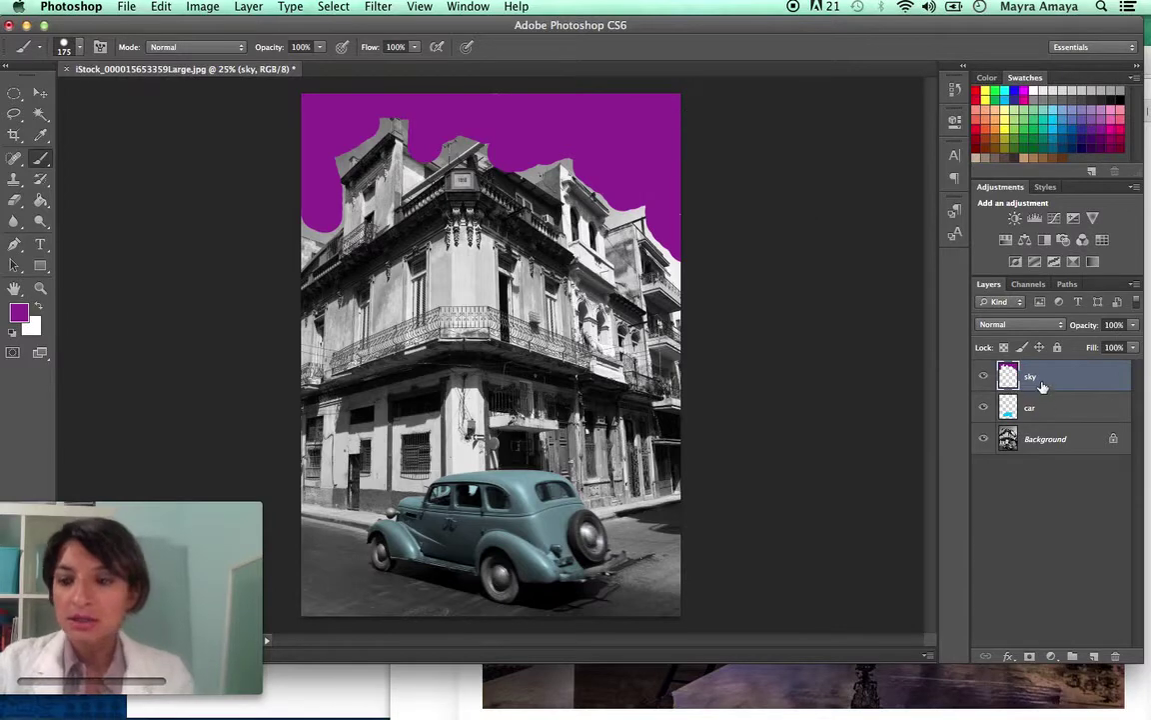
# Step: Try Darken on the sky layer, then set its blend mode to Color and its opacity to 32%
pyautogui.click(1035, 325)
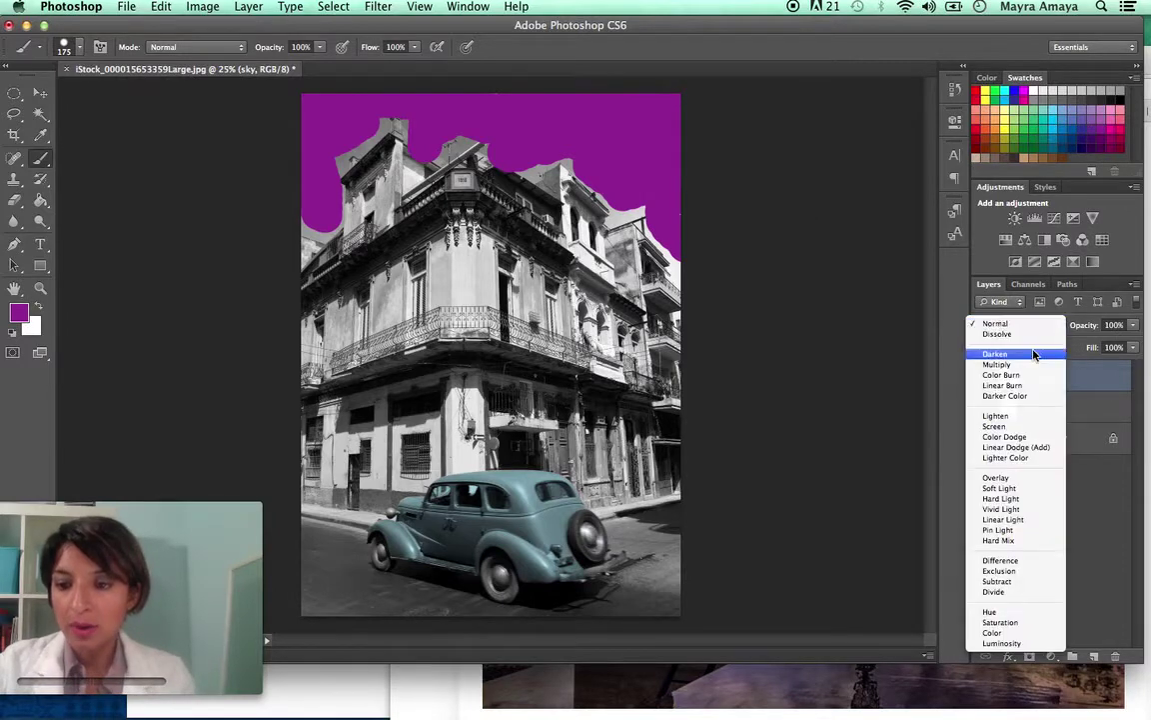
pyautogui.click(1035, 355)
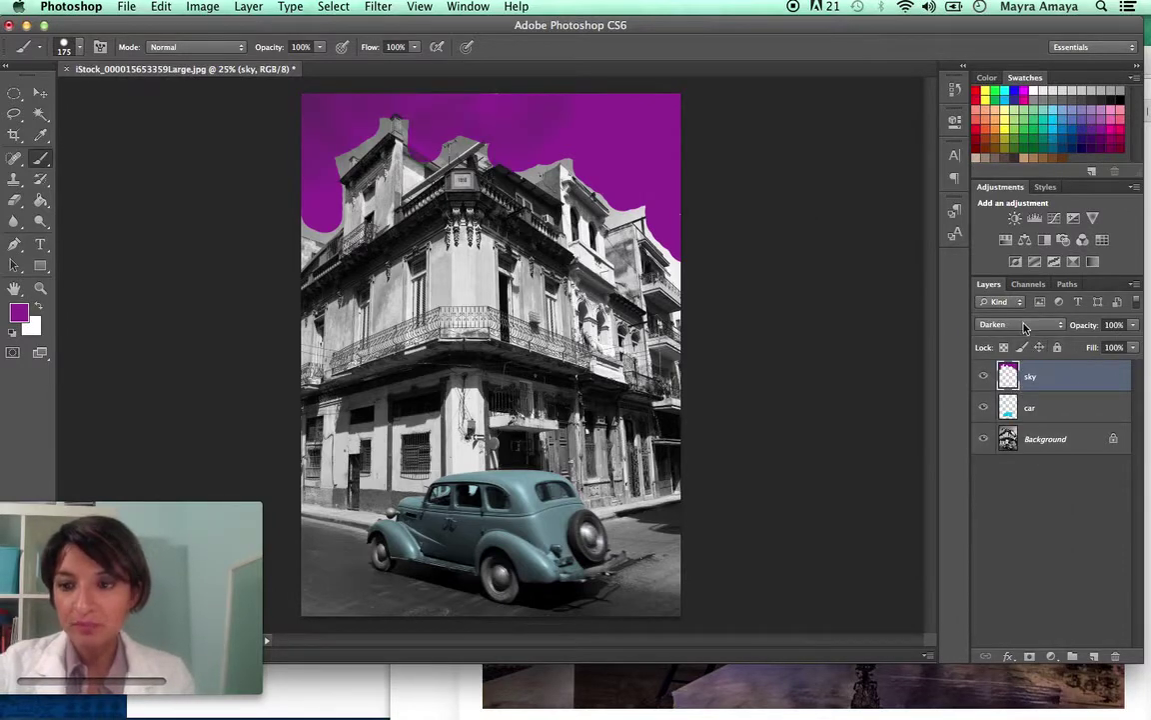
pyautogui.click(1029, 324)
pyautogui.click(1018, 602)
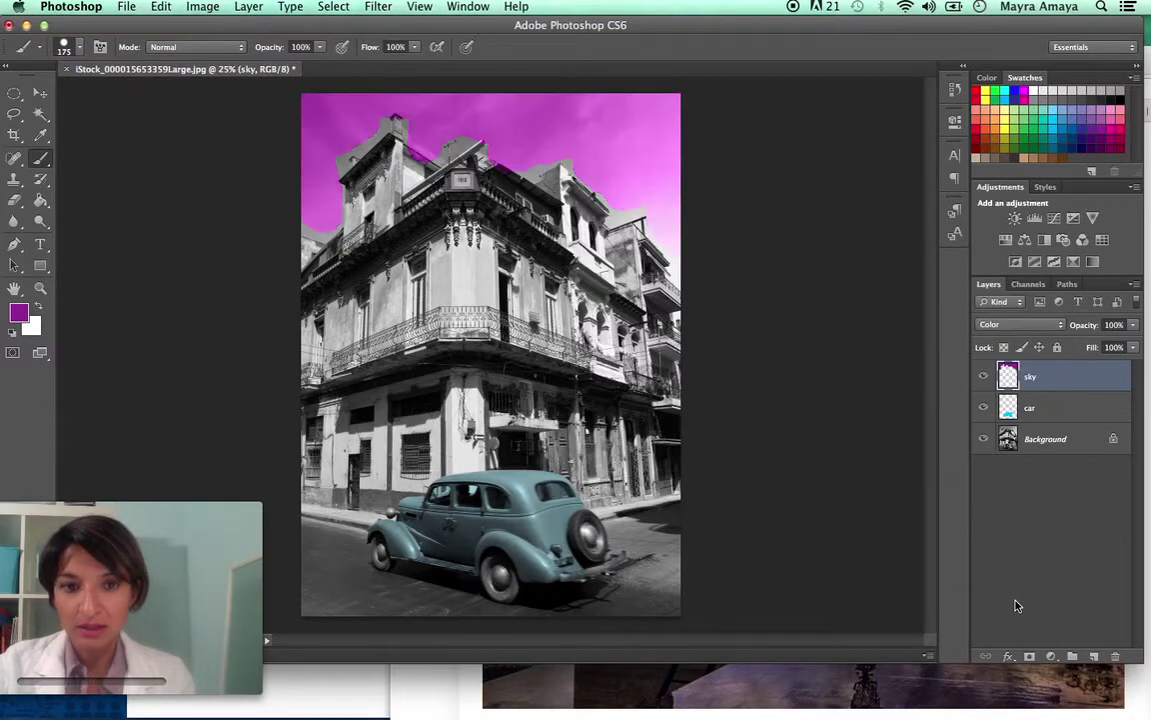
pyautogui.click(1133, 326)
pyautogui.moveTo(1134, 342); pyautogui.dragTo(1099, 343)
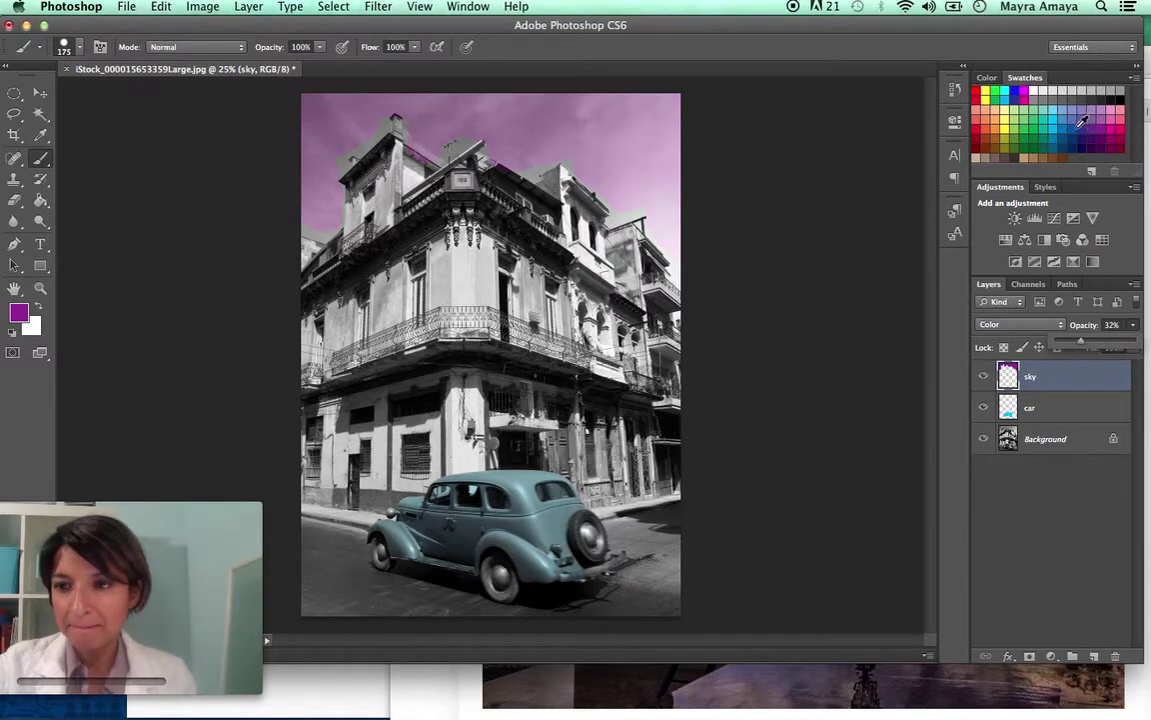
# Step: Brush dark blue over the purple along the upper sky and beside the building's left edge on the sky layer
pyautogui.click(975, 111)
pyautogui.moveTo(600, 105)
pyautogui.mouseDown()
pyautogui.moveTo(660, 108)
pyautogui.moveTo(530, 95)
pyautogui.moveTo(661, 102)
pyautogui.moveTo(305, 98)
pyautogui.moveTo(302, 110)
pyautogui.moveTo(362, 114)
pyautogui.moveTo(324, 115)
pyautogui.moveTo(296, 140)
pyautogui.moveTo(285, 180)
pyautogui.moveTo(316, 206)
pyautogui.moveTo(297, 134)
pyautogui.moveTo(334, 82)
pyautogui.moveTo(365, 112)
pyautogui.mouseUp()
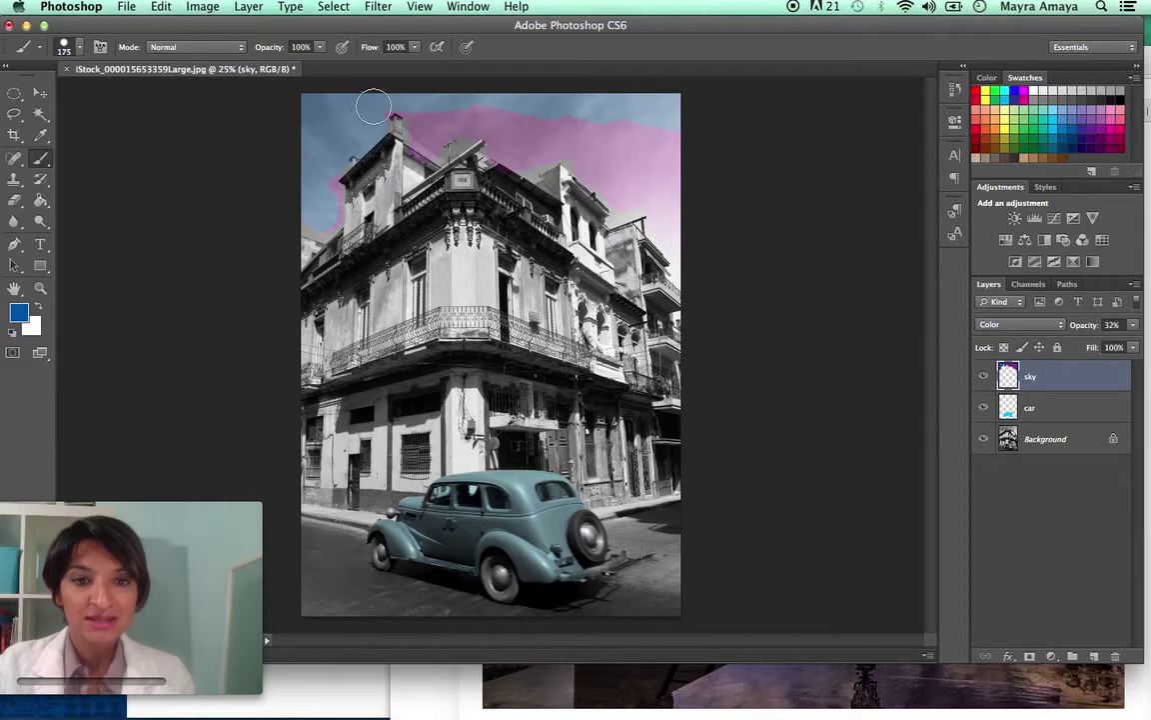
pyautogui.moveTo(400, 105)
pyautogui.mouseDown()
pyautogui.moveTo(655, 135)
pyautogui.moveTo(458, 128)
pyautogui.moveTo(501, 128)
pyautogui.moveTo(425, 106)
pyautogui.moveTo(395, 130)
pyautogui.moveTo(444, 143)
pyautogui.mouseUp()
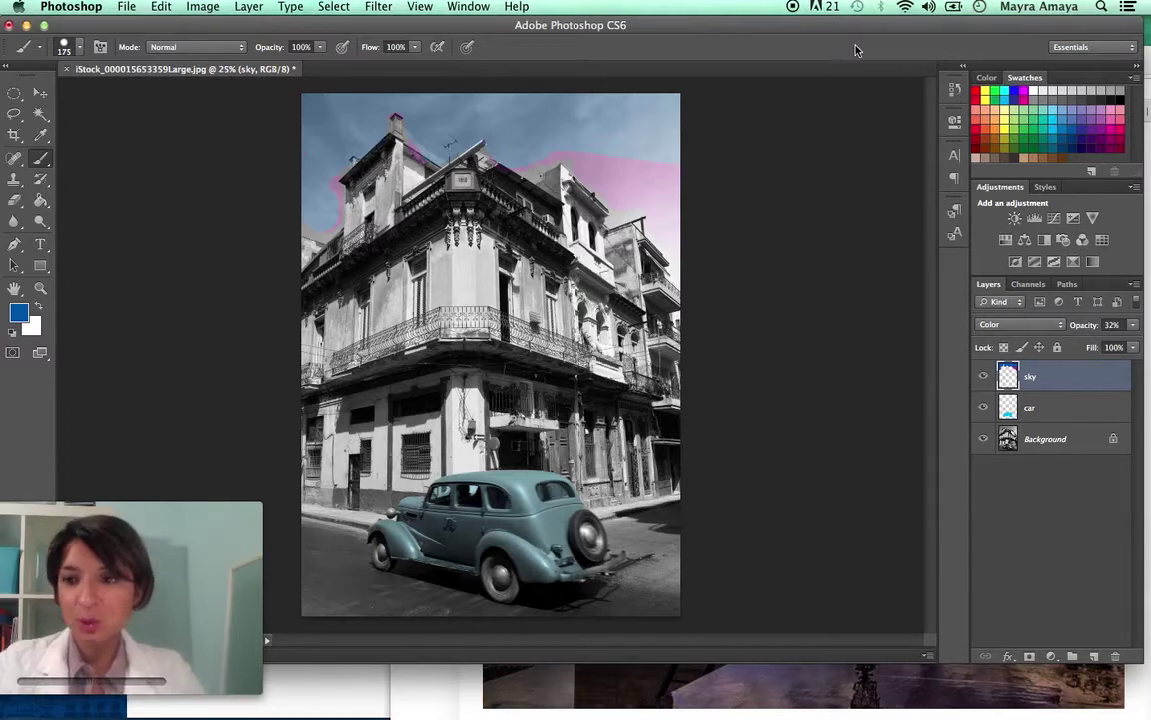
# Step: Open the document history and step back through the recent brush, opacity and blending states to the second purple sky stroke
pyautogui.click(953, 93)
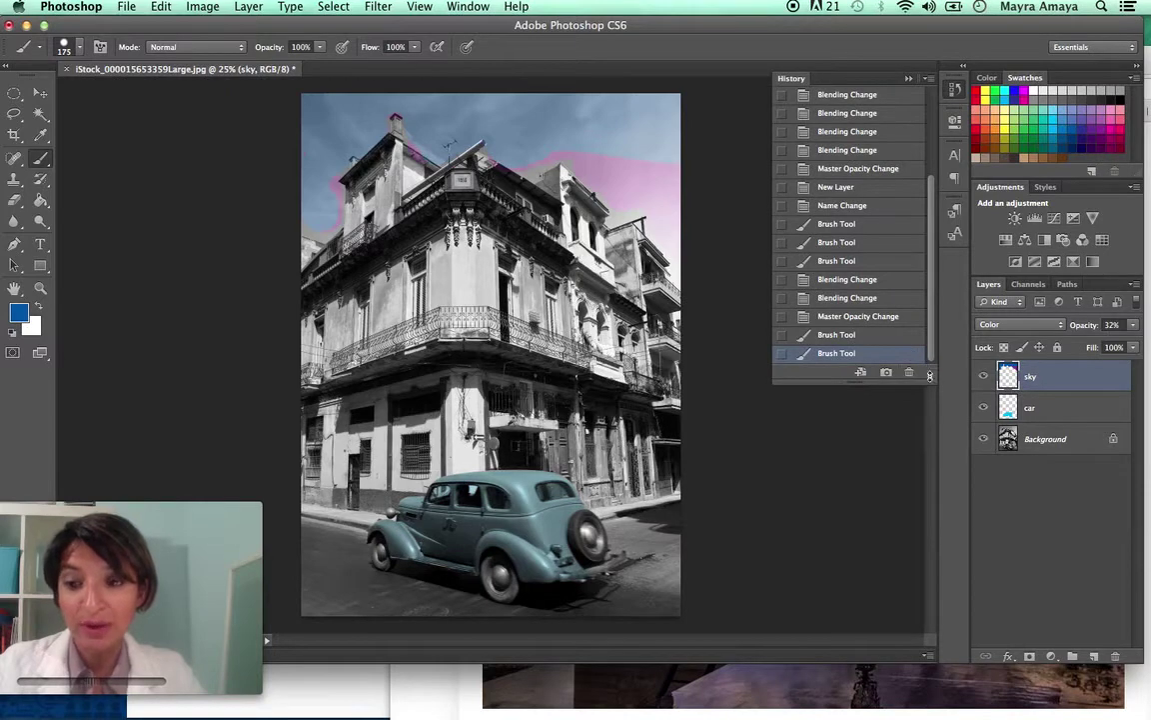
pyautogui.moveTo(930, 375); pyautogui.dragTo(929, 474)
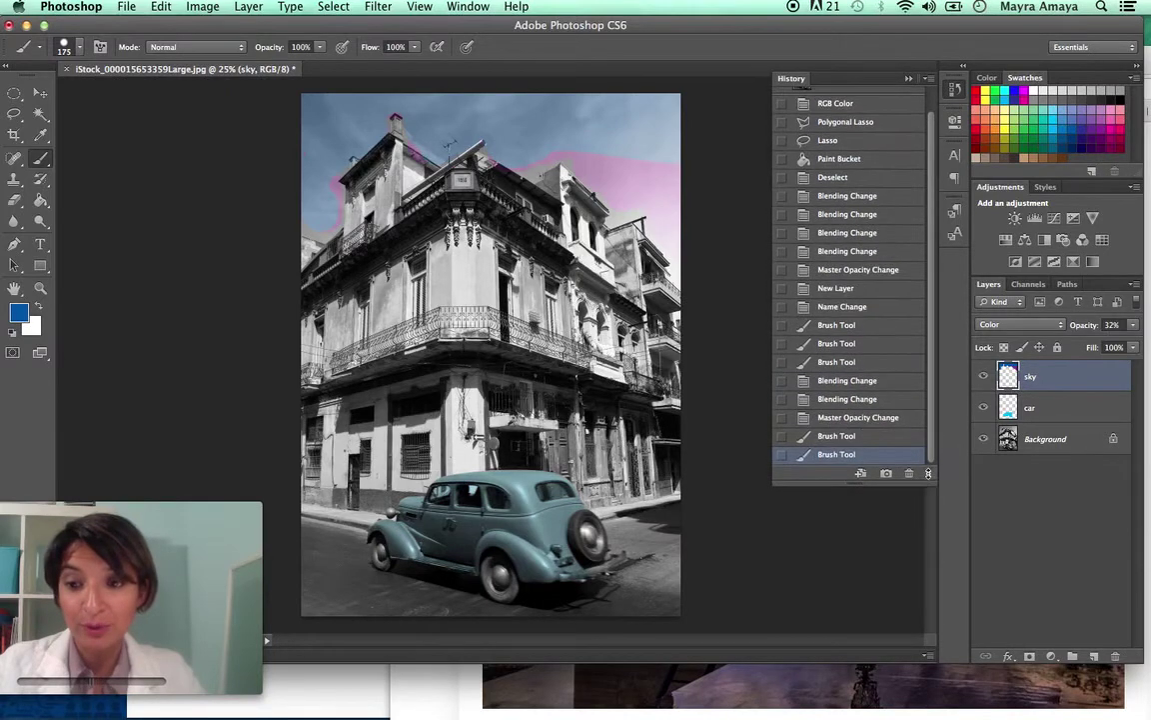
pyautogui.click(872, 436)
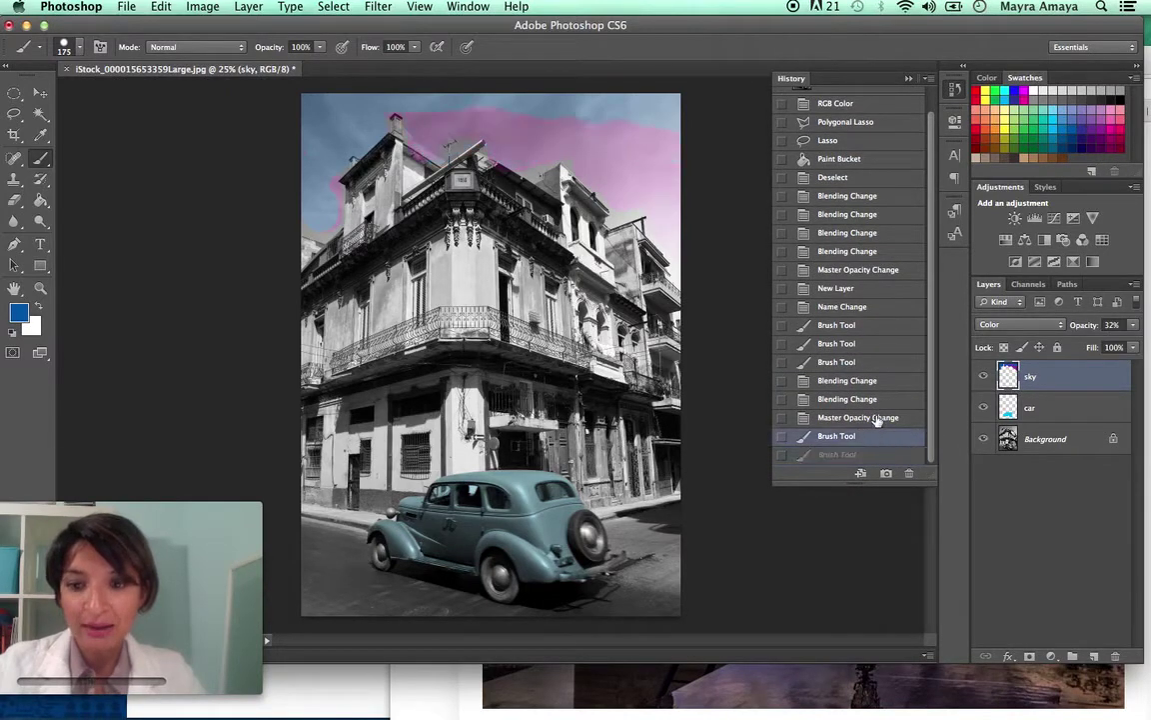
pyautogui.click(874, 417)
pyautogui.click(877, 399)
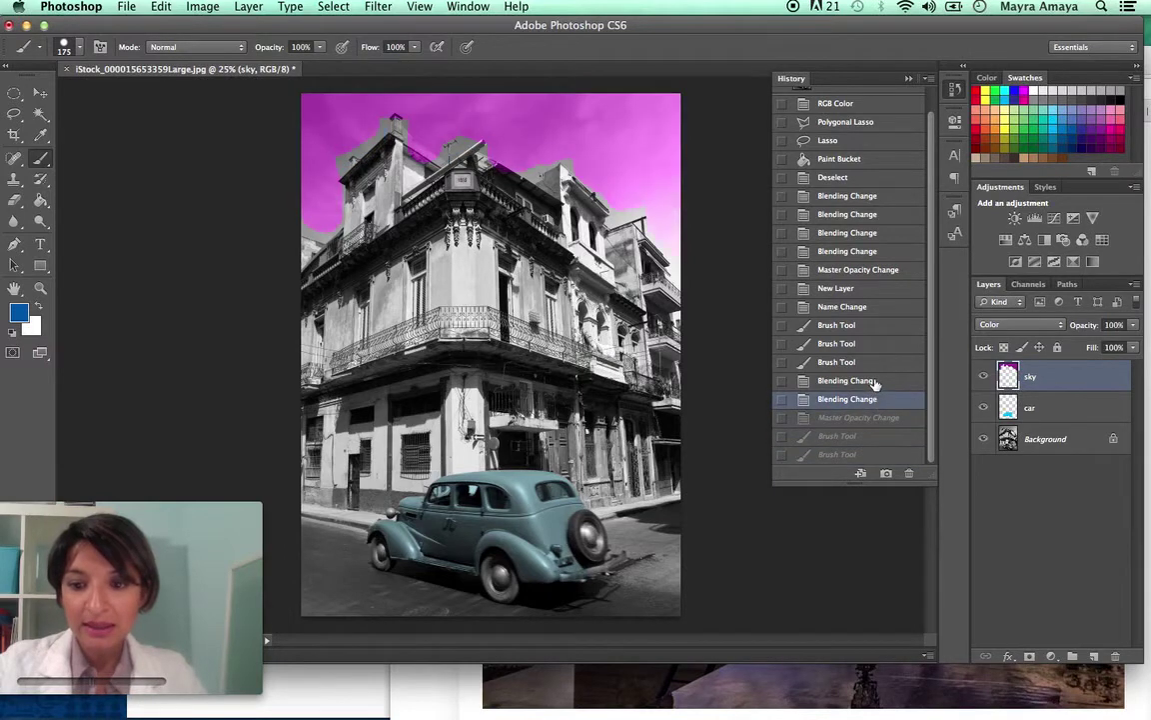
pyautogui.click(875, 381)
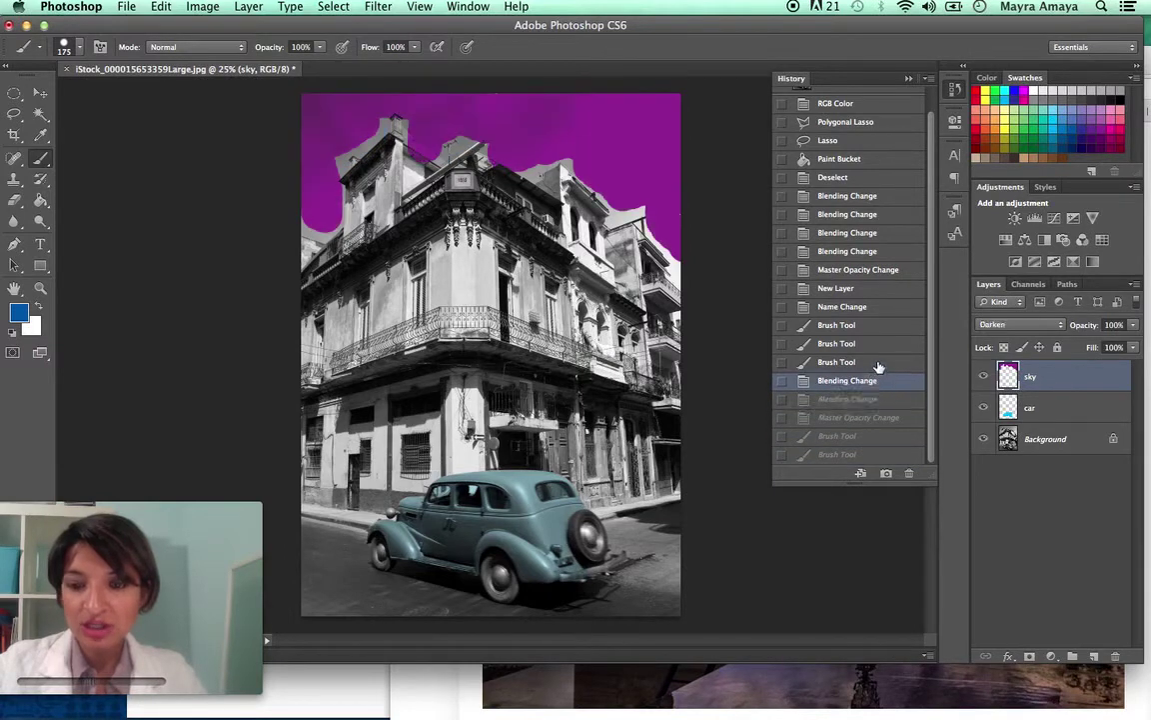
pyautogui.click(877, 360)
pyautogui.click(876, 343)
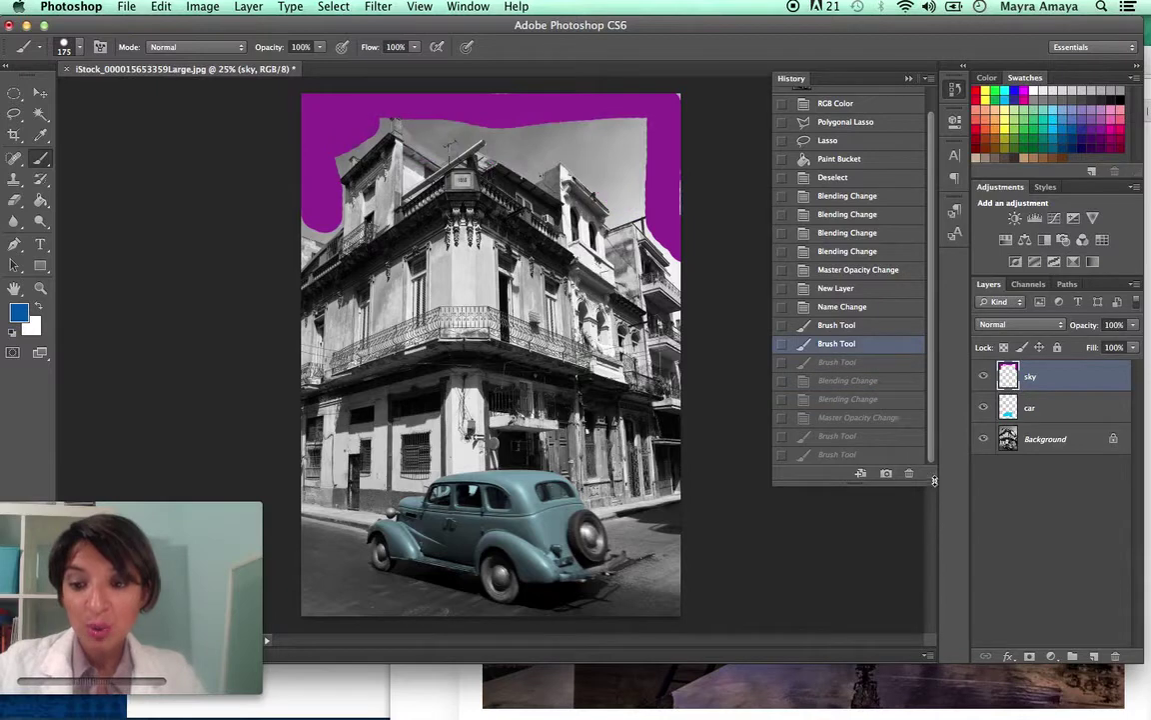
# Step: Enlarge the history list, review the earlier car coloring states, and return to the latest brush stroke
pyautogui.moveTo(931, 476); pyautogui.dragTo(931, 612)
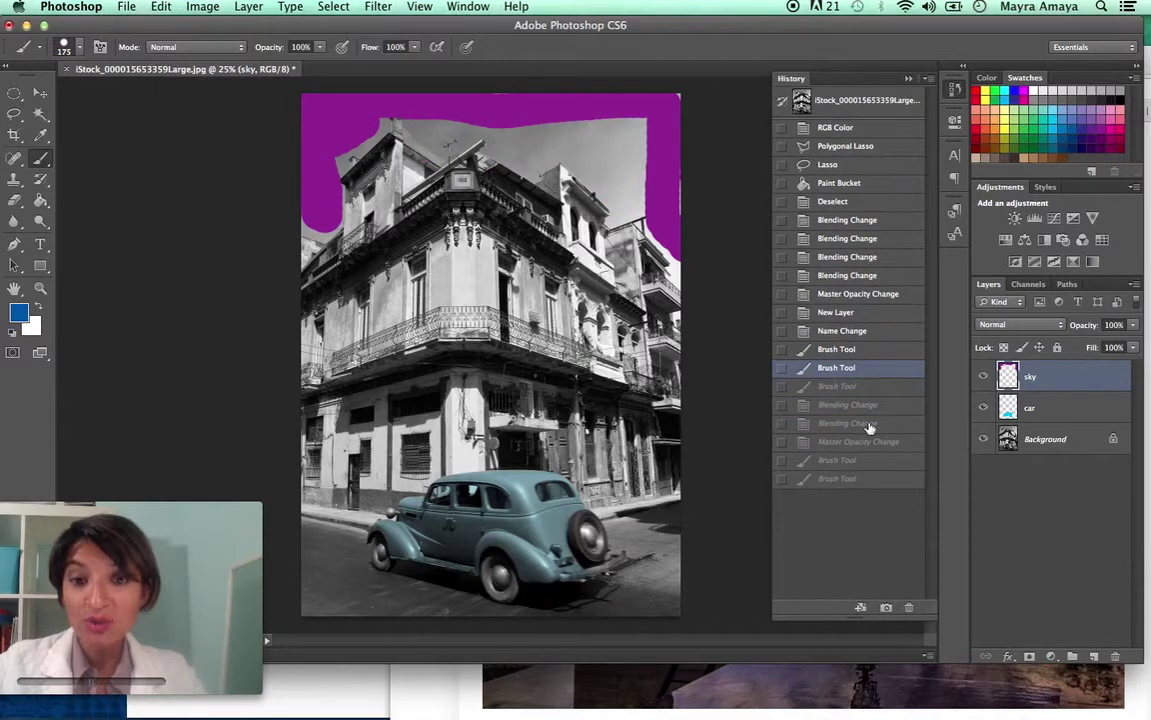
pyautogui.click(836, 256)
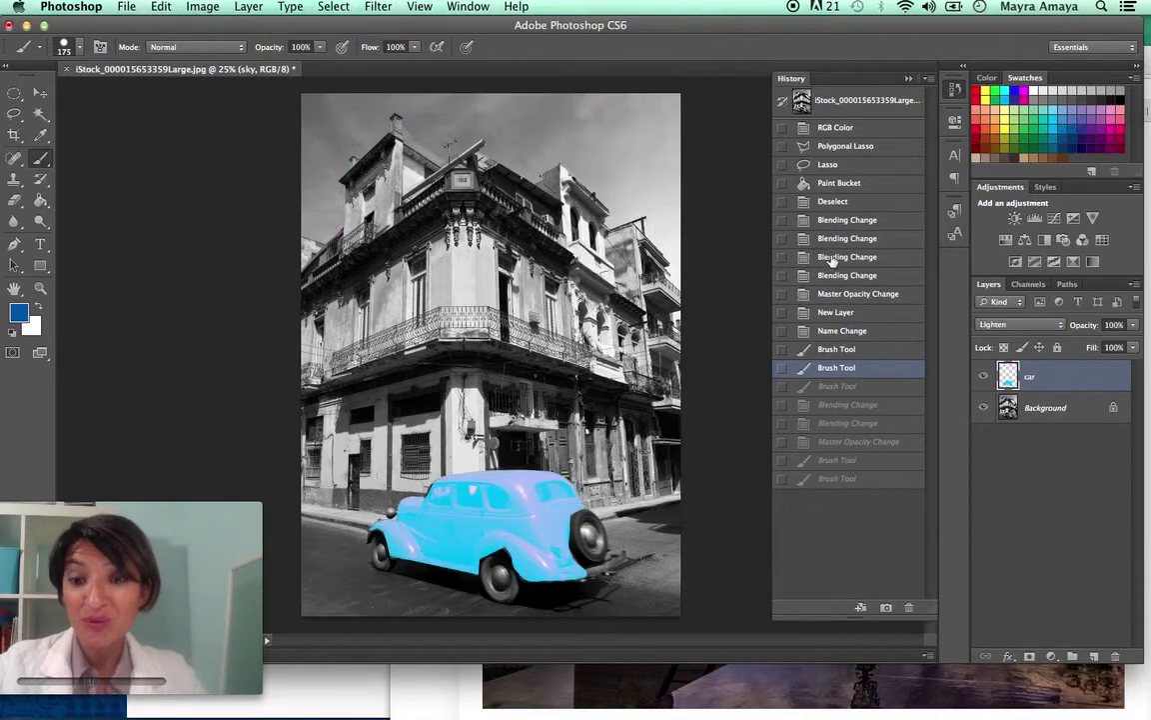
pyautogui.click(830, 203)
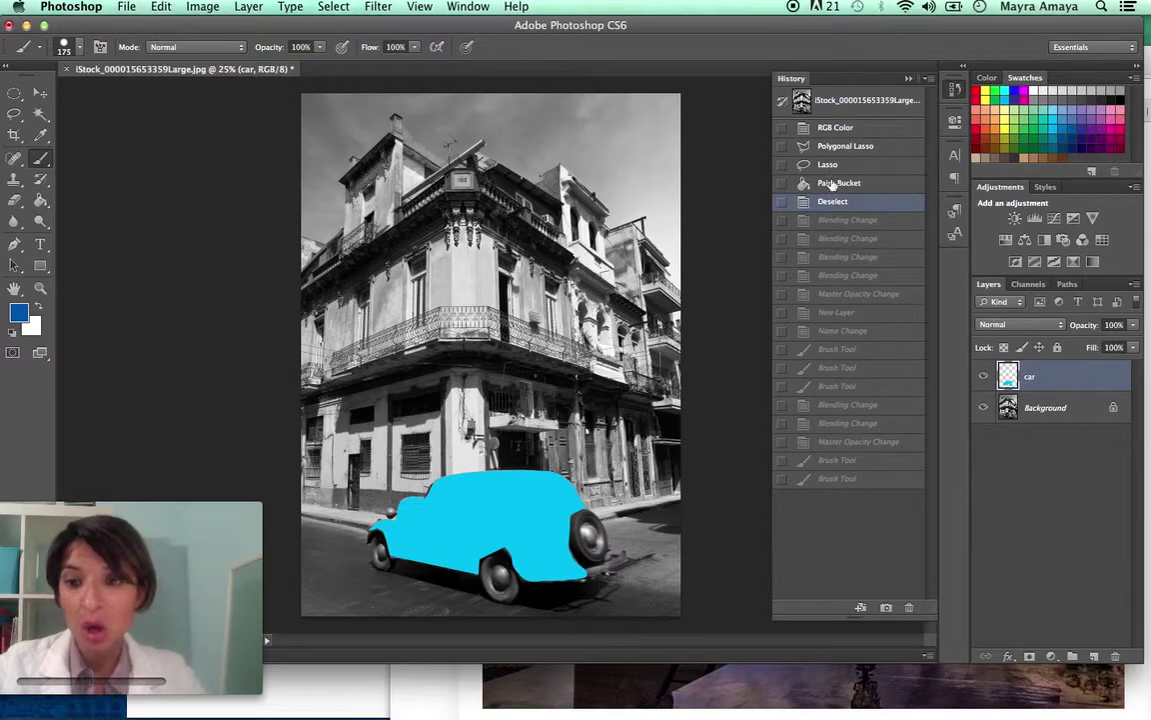
pyautogui.click(837, 443)
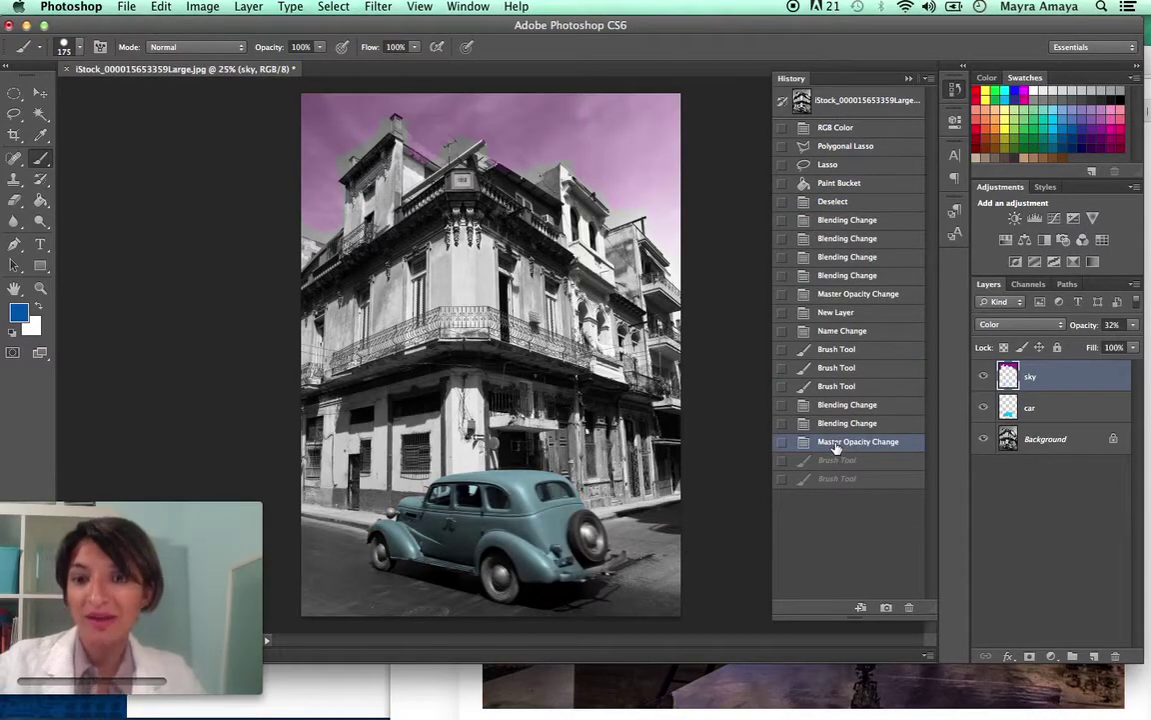
pyautogui.click(837, 479)
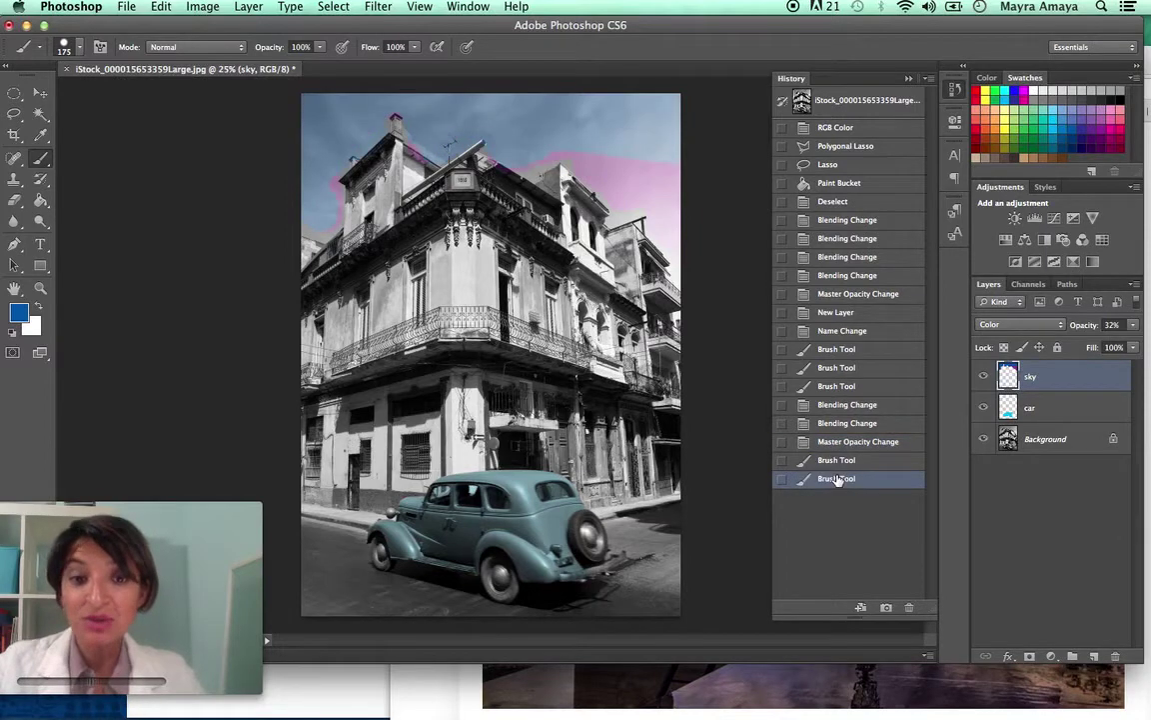
# Step: Create a history snapshot of the full document with the default name Snapshot 1
pyautogui.click(928, 80)
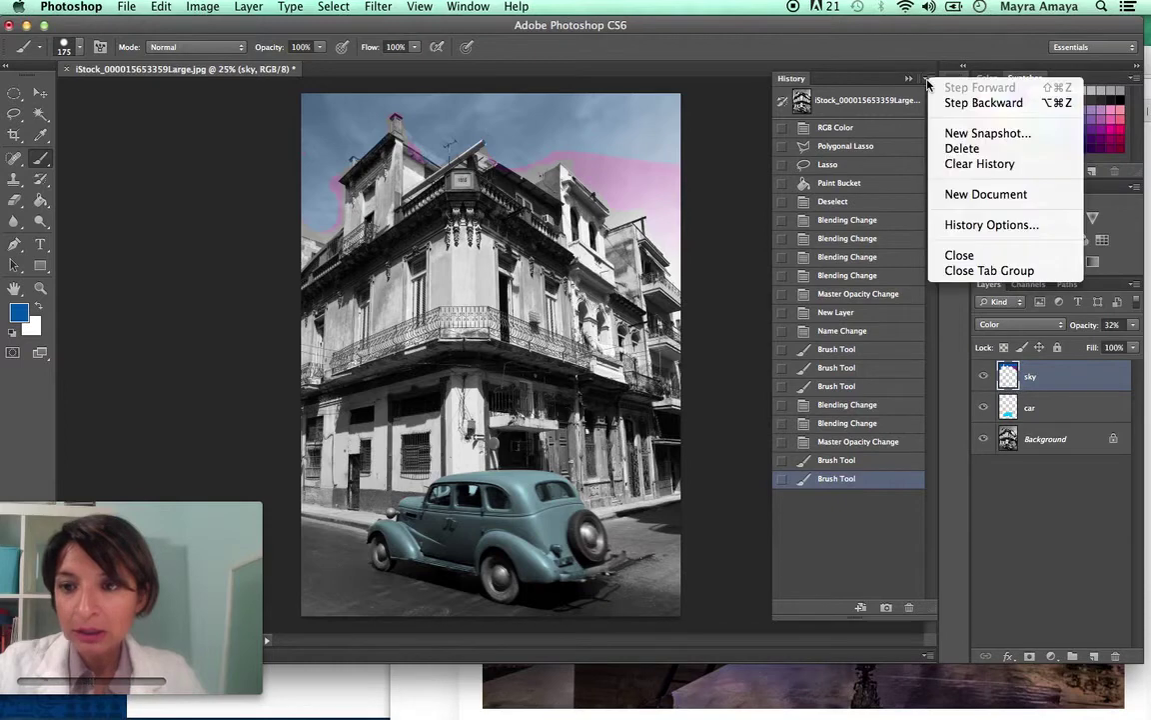
pyautogui.click(965, 133)
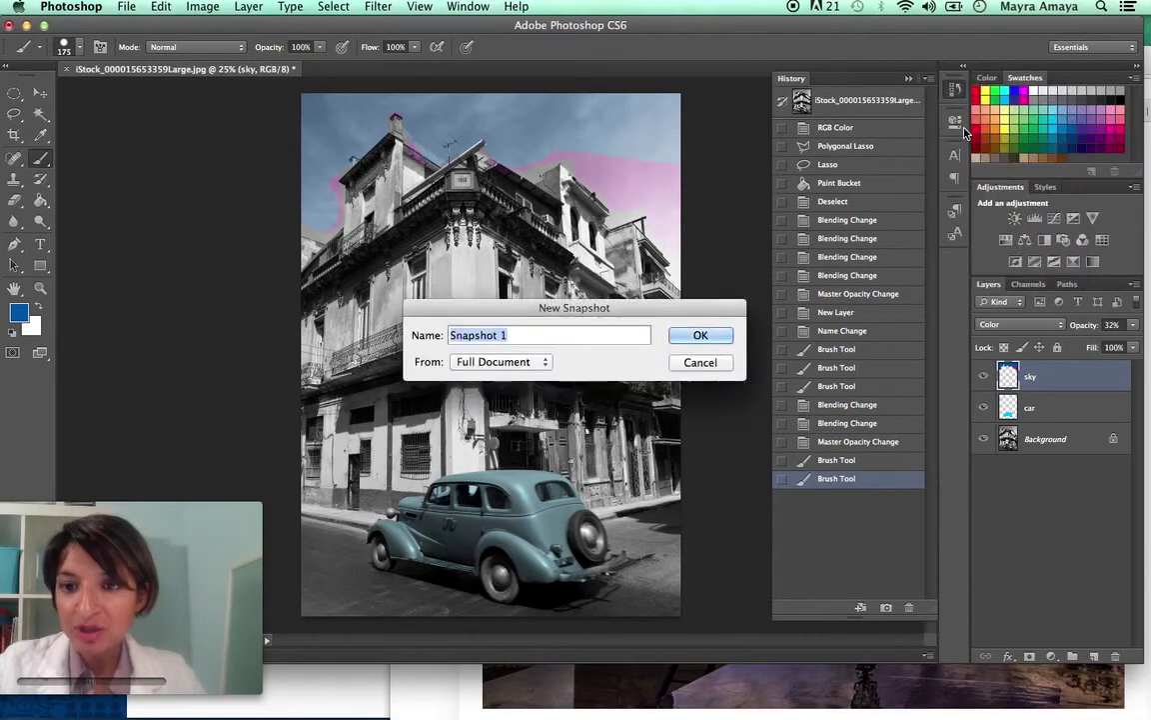
pyautogui.click(695, 336)
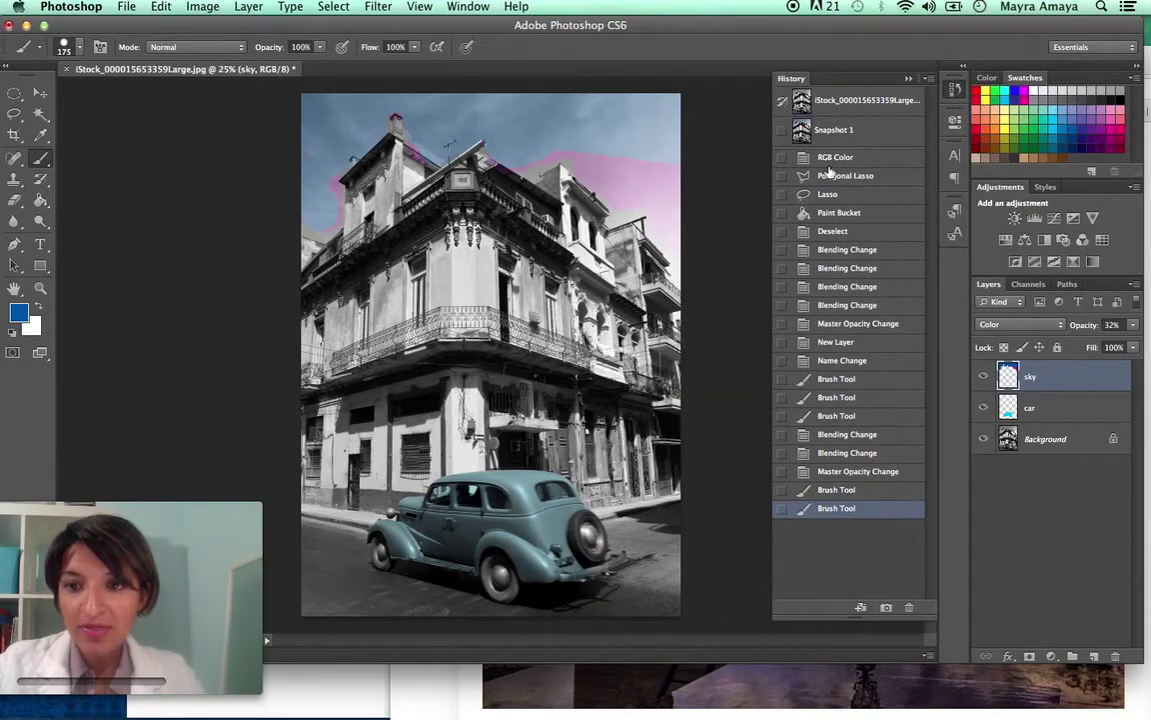
# Step: Compare Snapshot 1 with earlier blending and brush states in the history, ending on Snapshot 1
pyautogui.click(840, 134)
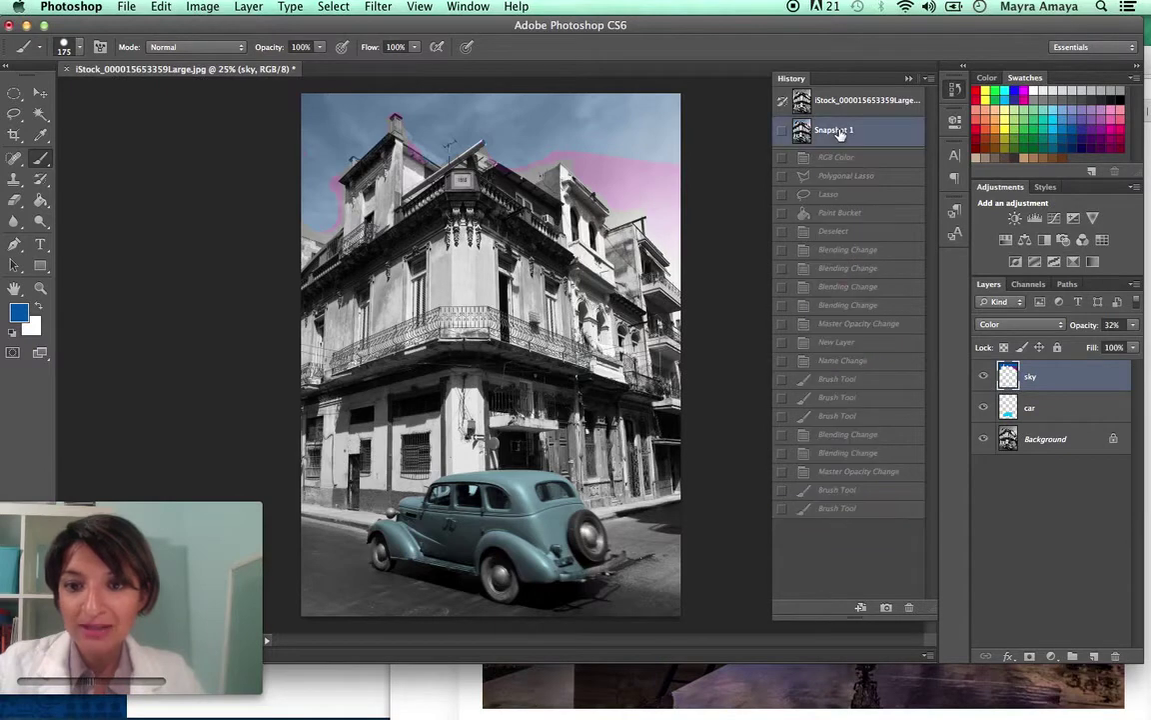
pyautogui.click(839, 453)
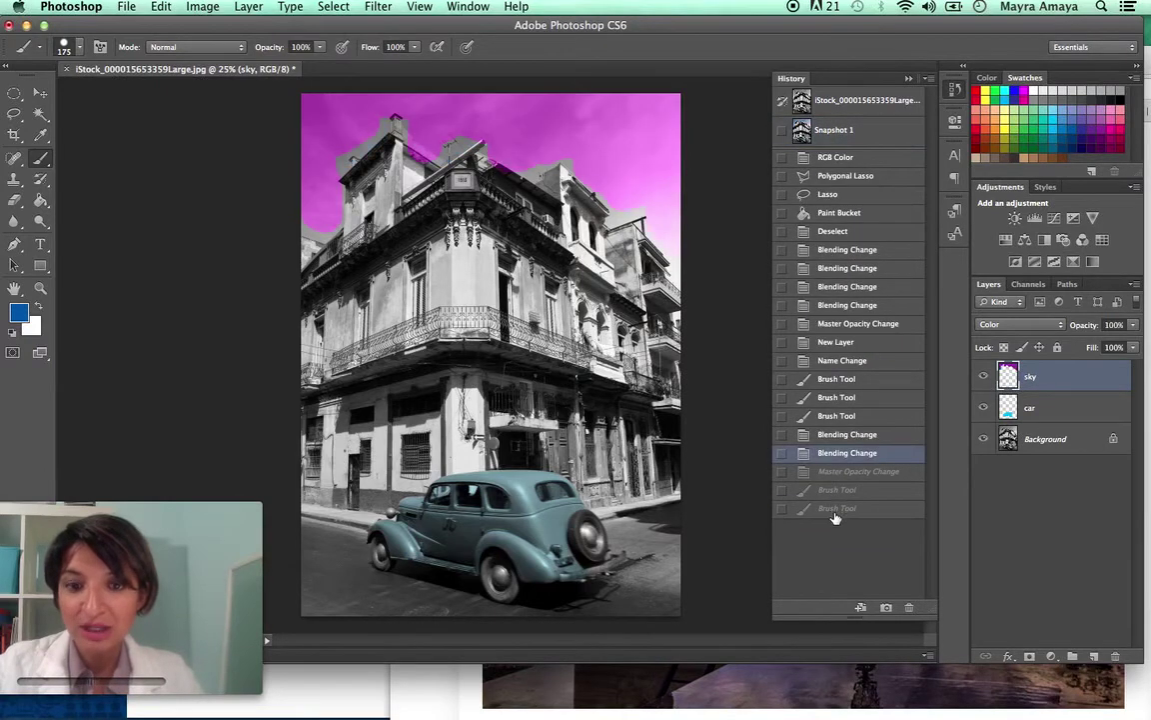
pyautogui.click(835, 509)
pyautogui.click(837, 378)
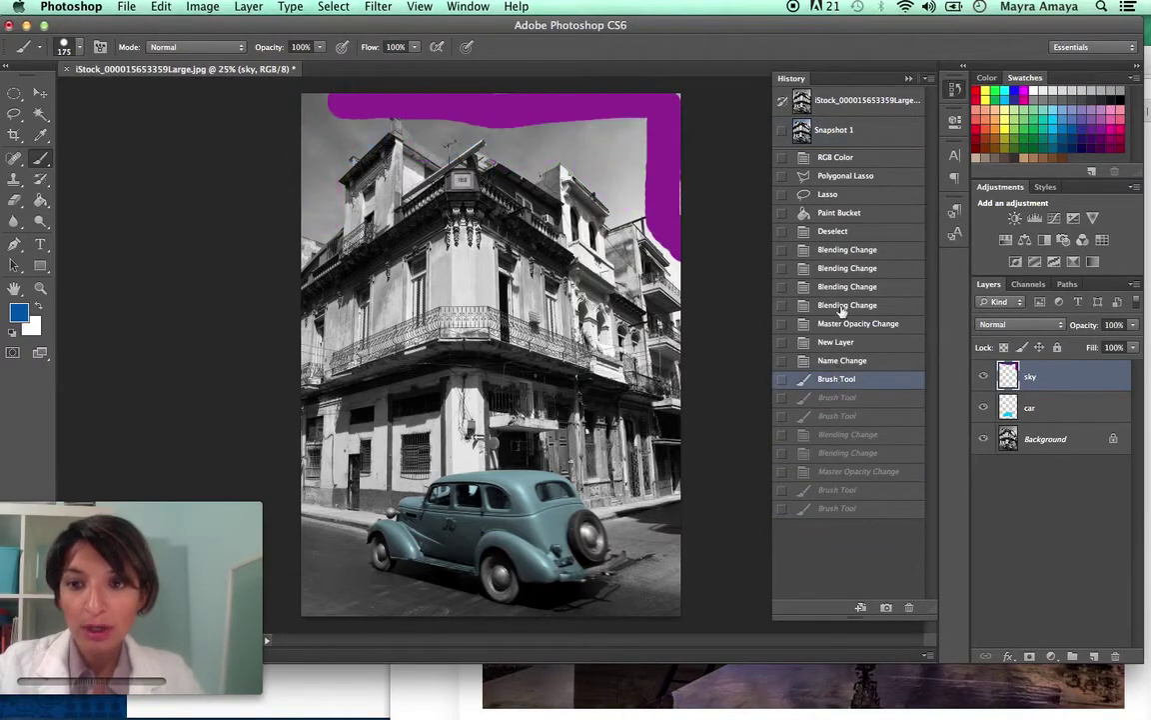
pyautogui.click(839, 131)
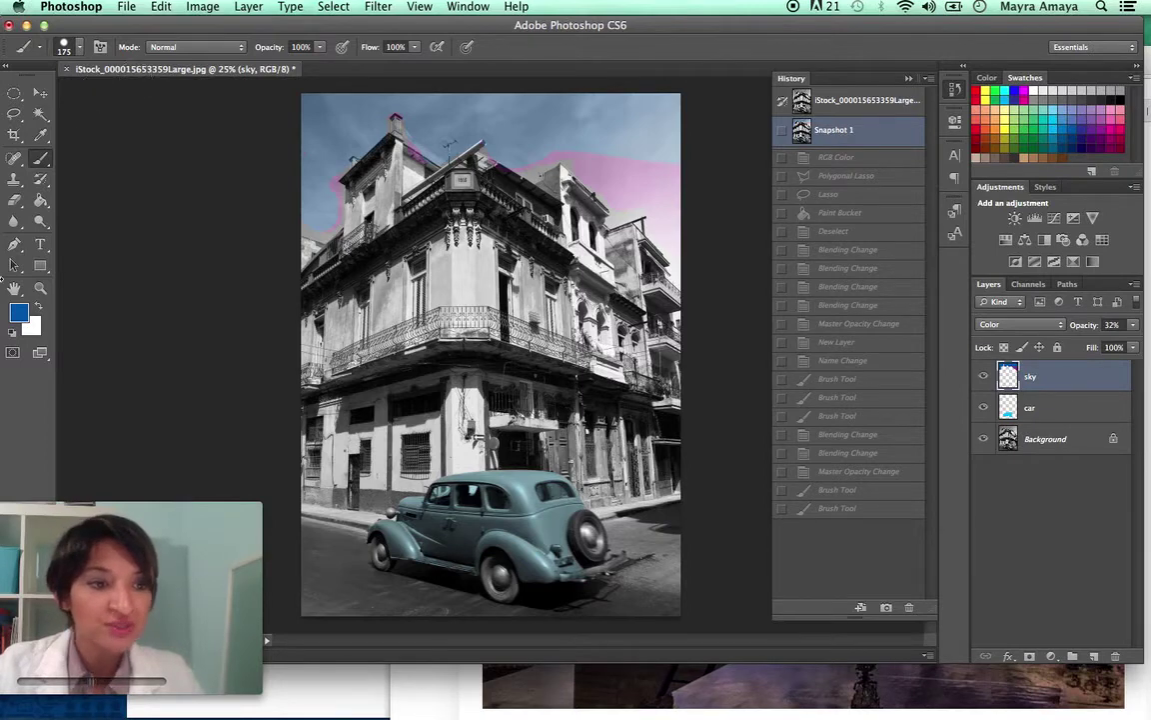
# Step: Erase the purple and blue color above the right-hand buildings on the sky layer with the Eraser at size 175
pyautogui.click(16, 203)
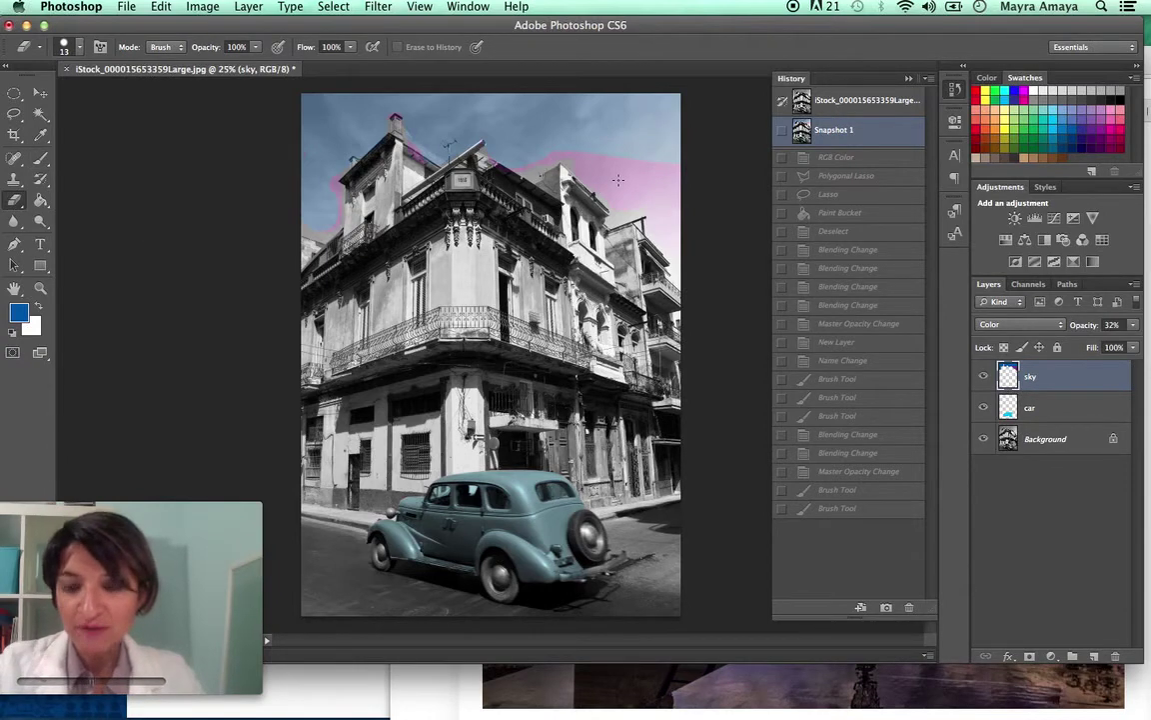
pyautogui.press(']')
pyautogui.press(']')
pyautogui.press(']')
pyautogui.press(']')
pyautogui.press(']')
pyautogui.press(']')
pyautogui.press(']')
pyautogui.press(']')
pyautogui.press(']')
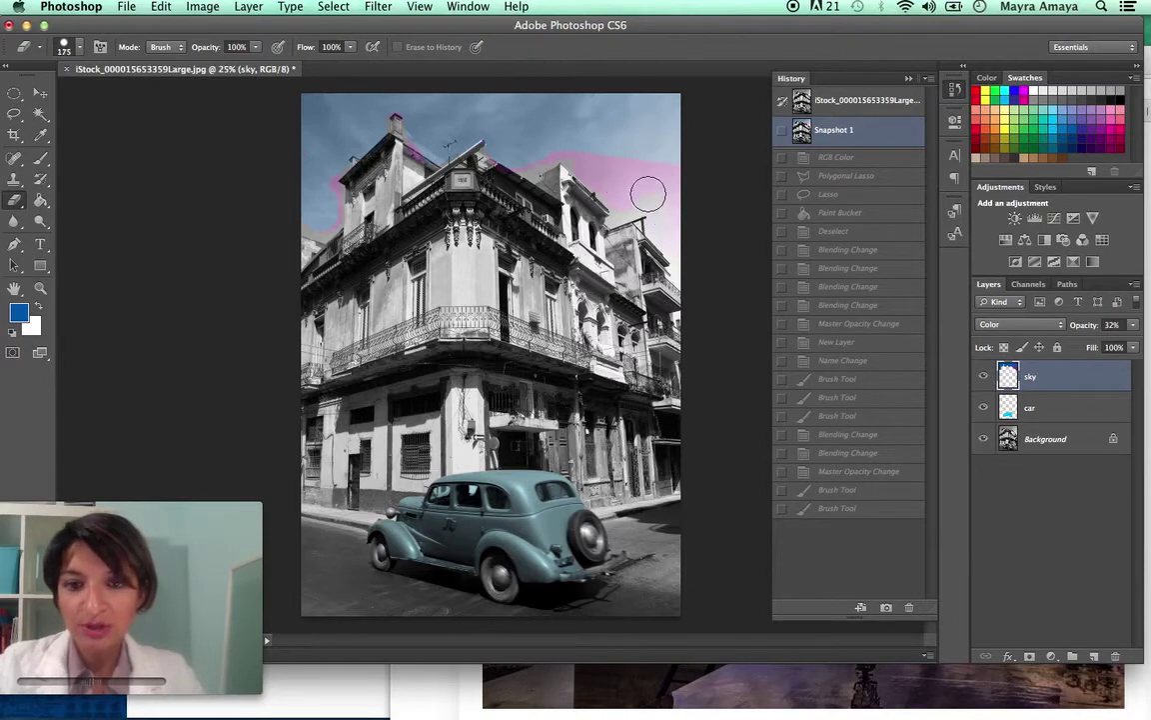
pyautogui.moveTo(690, 166)
pyautogui.mouseDown()
pyautogui.moveTo(657, 206)
pyautogui.moveTo(680, 226)
pyautogui.mouseUp()
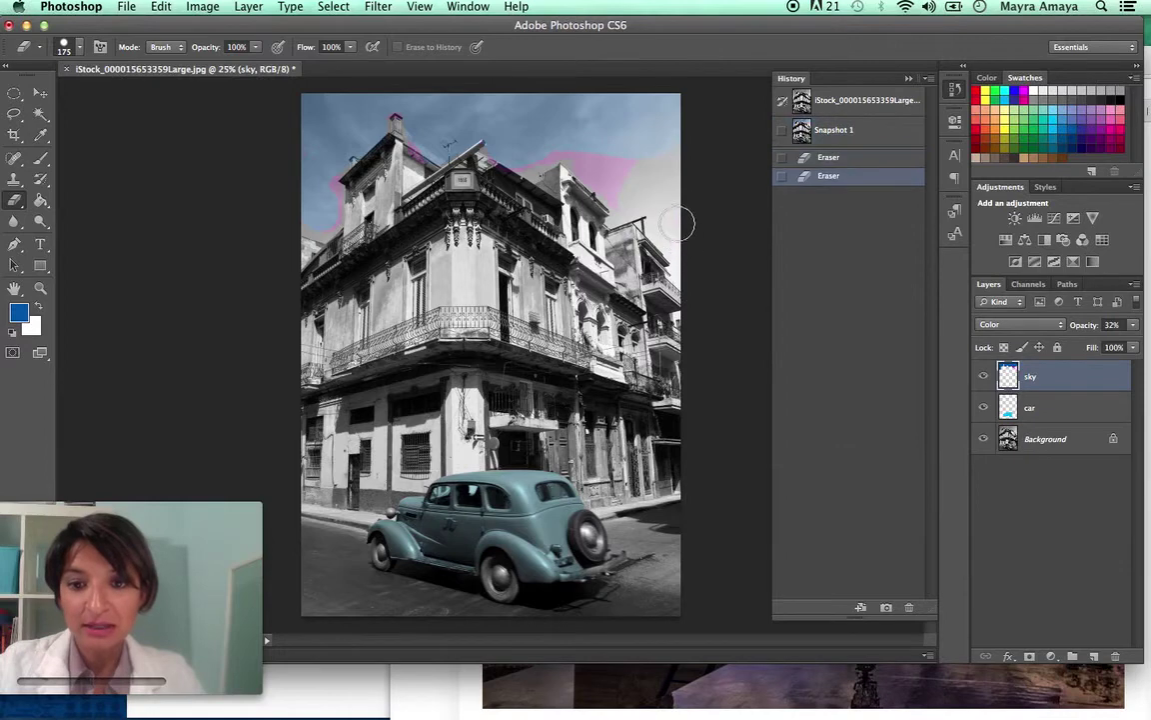
pyautogui.moveTo(575, 184)
pyautogui.mouseDown()
pyautogui.moveTo(615, 151)
pyautogui.moveTo(622, 170)
pyautogui.moveTo(667, 147)
pyautogui.moveTo(605, 110)
pyautogui.mouseUp()
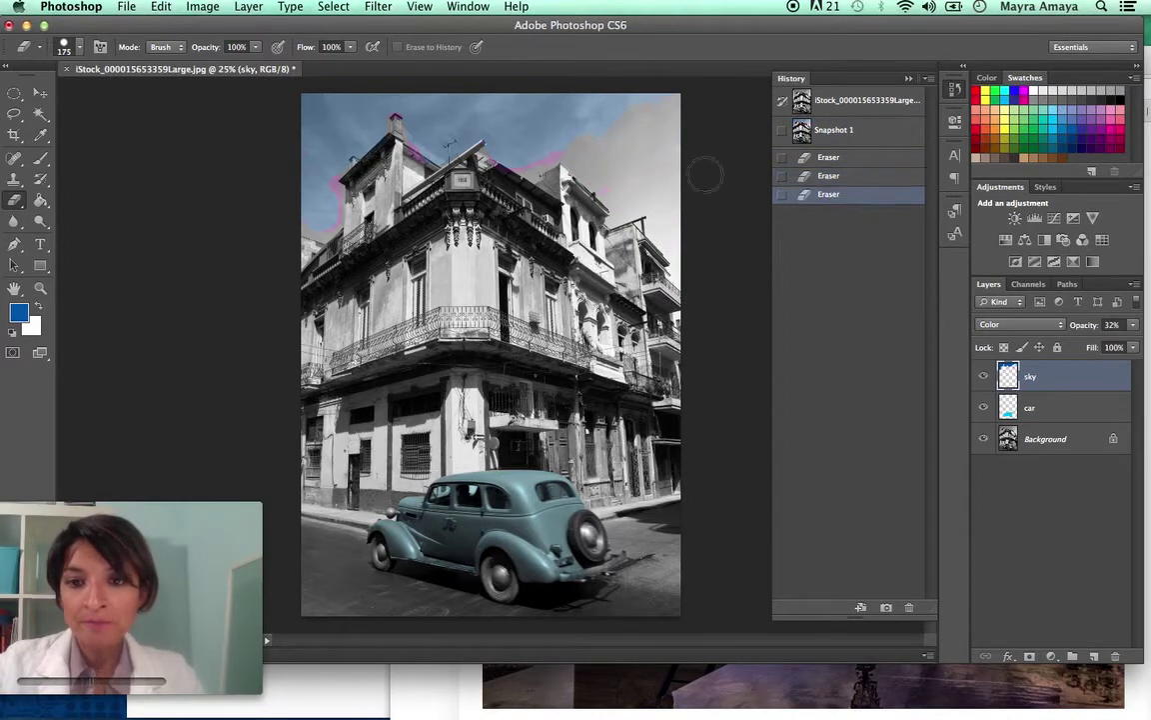
# Step: Erase across the building on the Background layer with the car and sky layers hidden, and restore the document to Snapshot 1
pyautogui.click(1045, 406)
pyautogui.click(1049, 377)
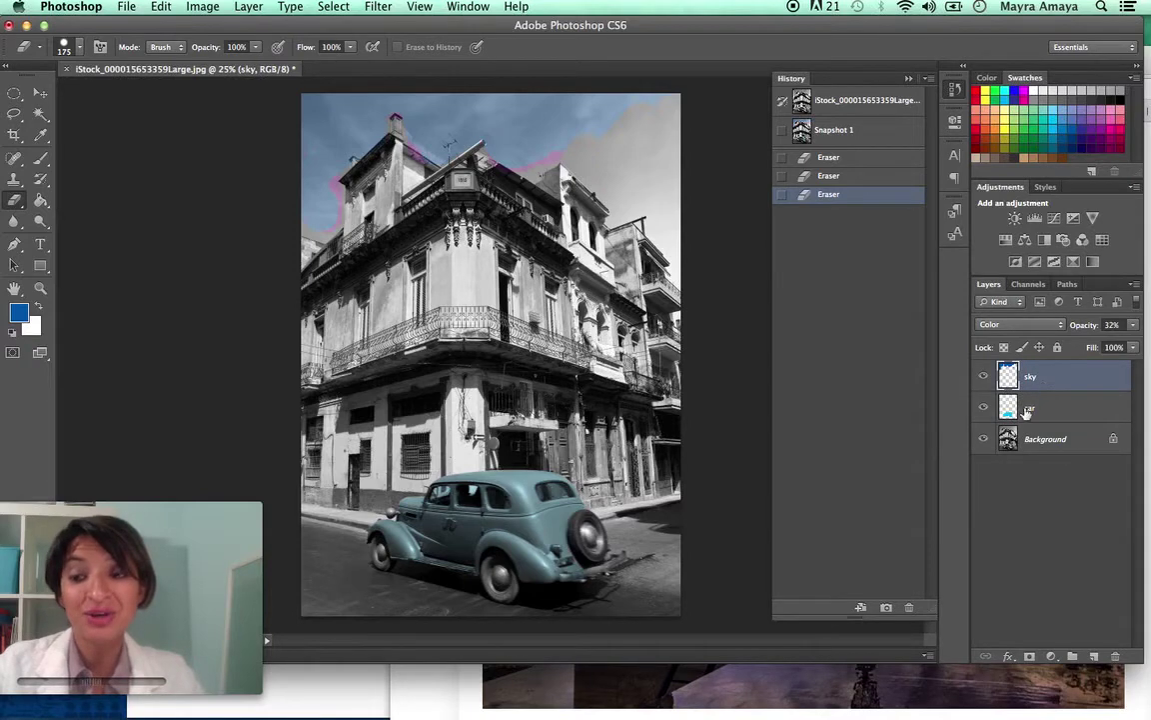
pyautogui.click(1048, 446)
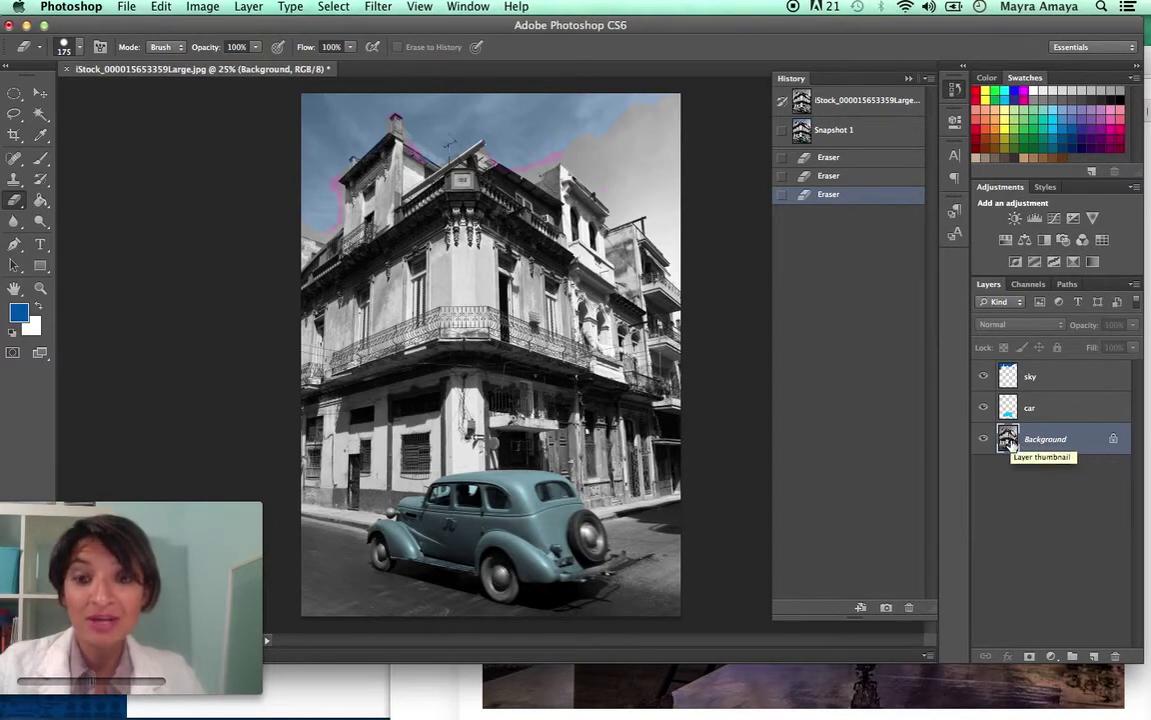
pyautogui.click(983, 407)
pyautogui.click(985, 376)
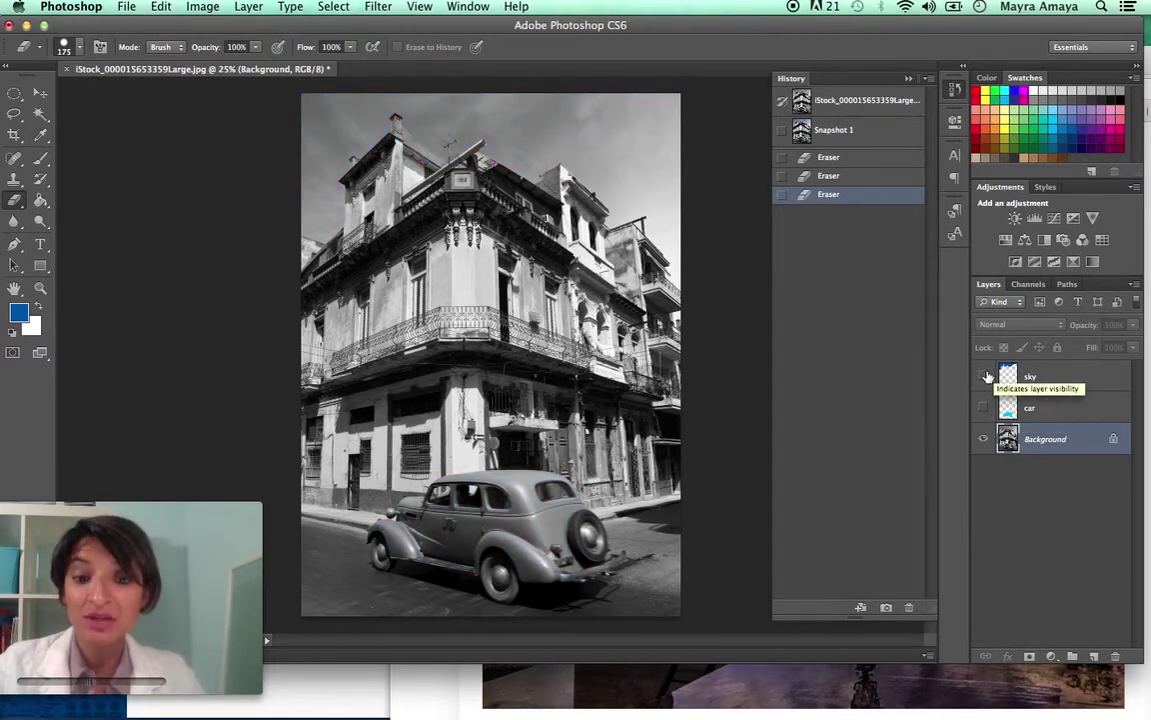
pyautogui.moveTo(395, 250)
pyautogui.mouseDown()
pyautogui.moveTo(440, 235)
pyautogui.moveTo(493, 293)
pyautogui.moveTo(568, 323)
pyautogui.mouseUp()
pyautogui.moveTo(609, 403); pyautogui.dragTo(515, 355)
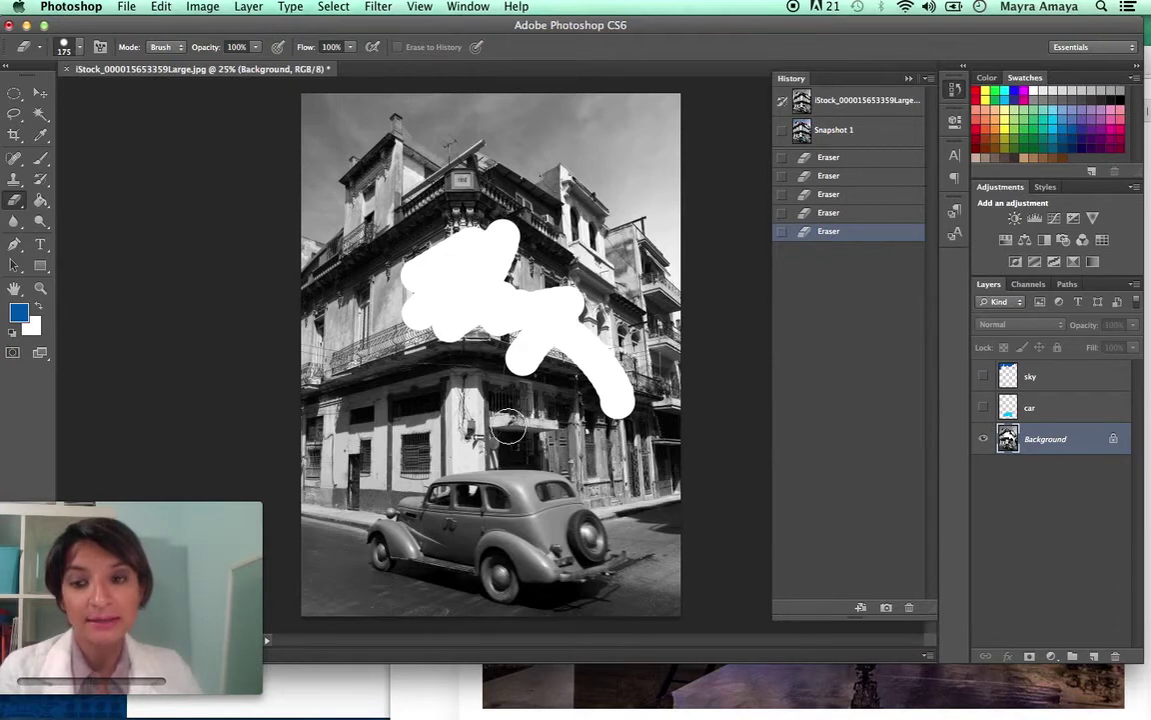
pyautogui.click(865, 130)
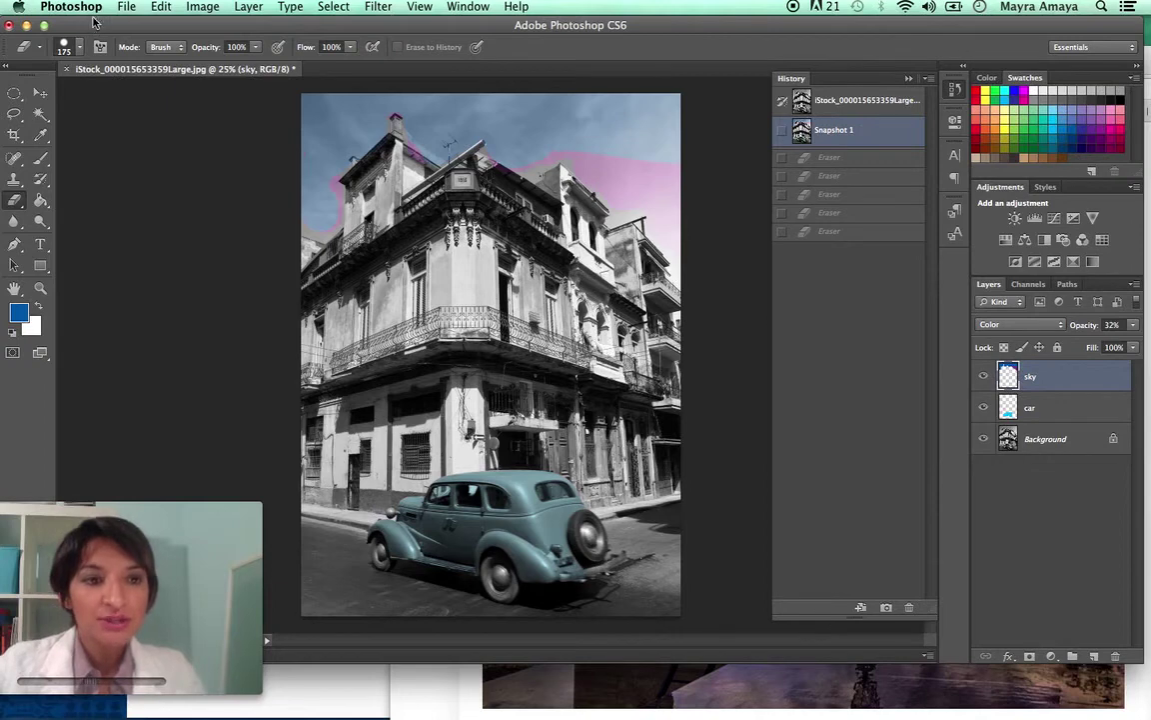
# Step: Review the save options for a layered Photoshop (.psd) file in the IStock B&W folder, and cancel without saving
pyautogui.click(127, 7)
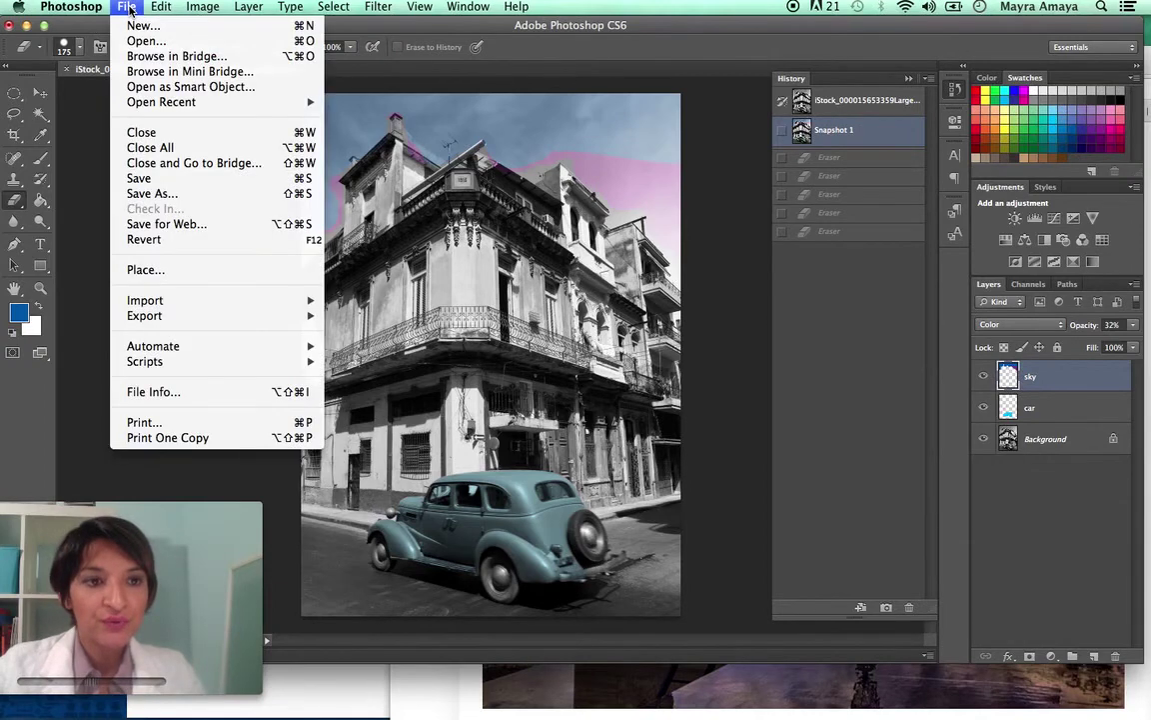
pyautogui.click(78, 130)
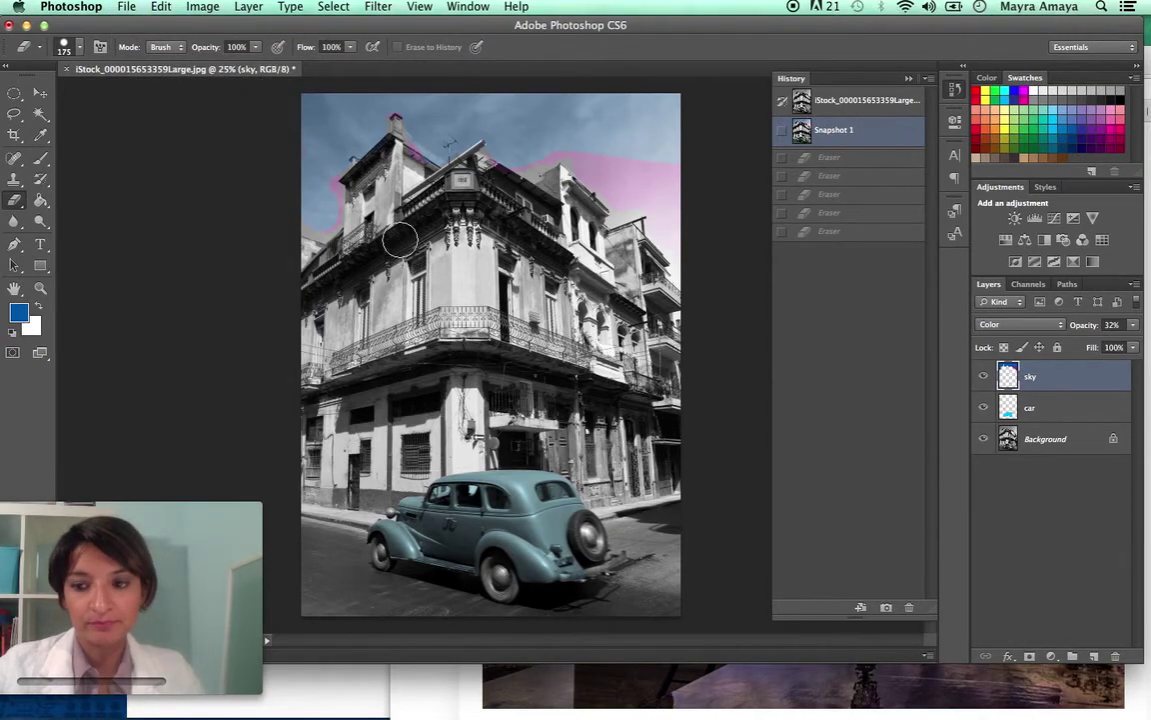
pyautogui.click(127, 7)
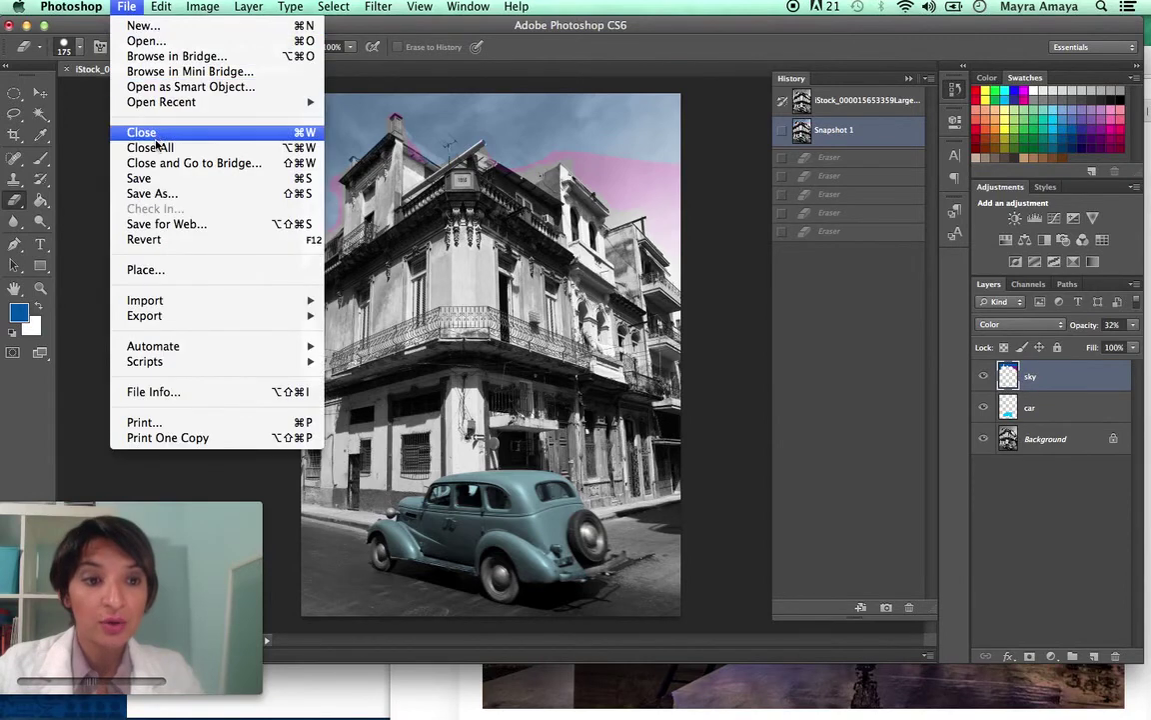
pyautogui.click(166, 183)
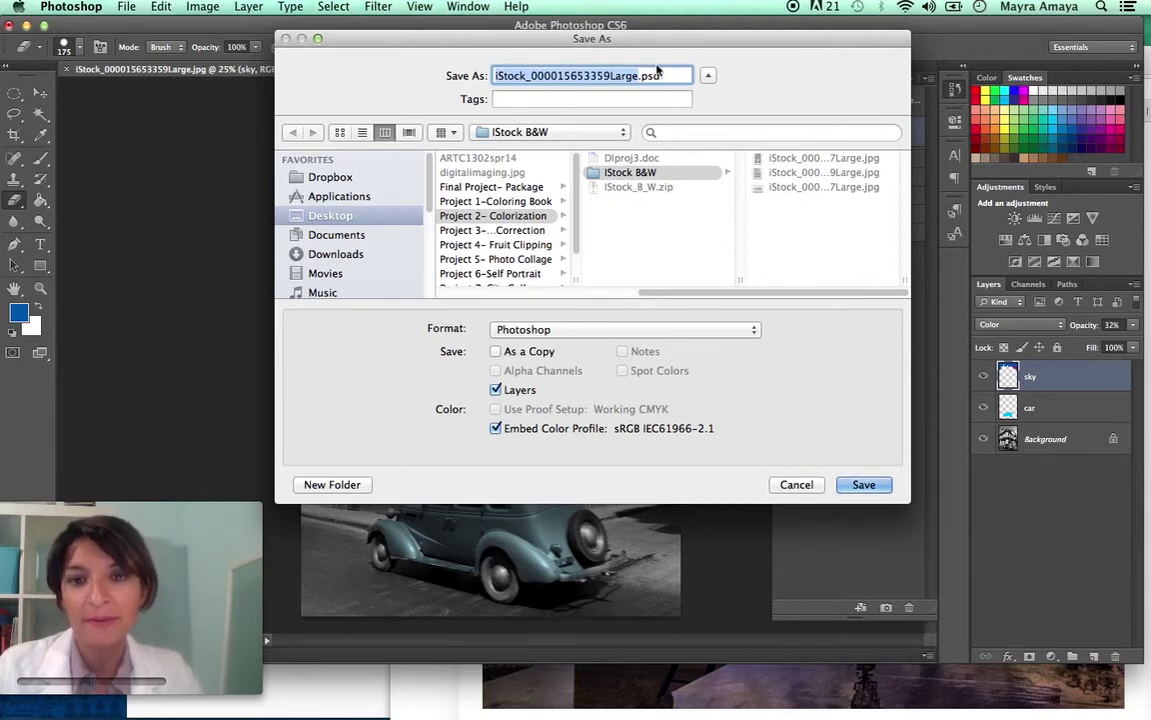
pyautogui.click(809, 487)
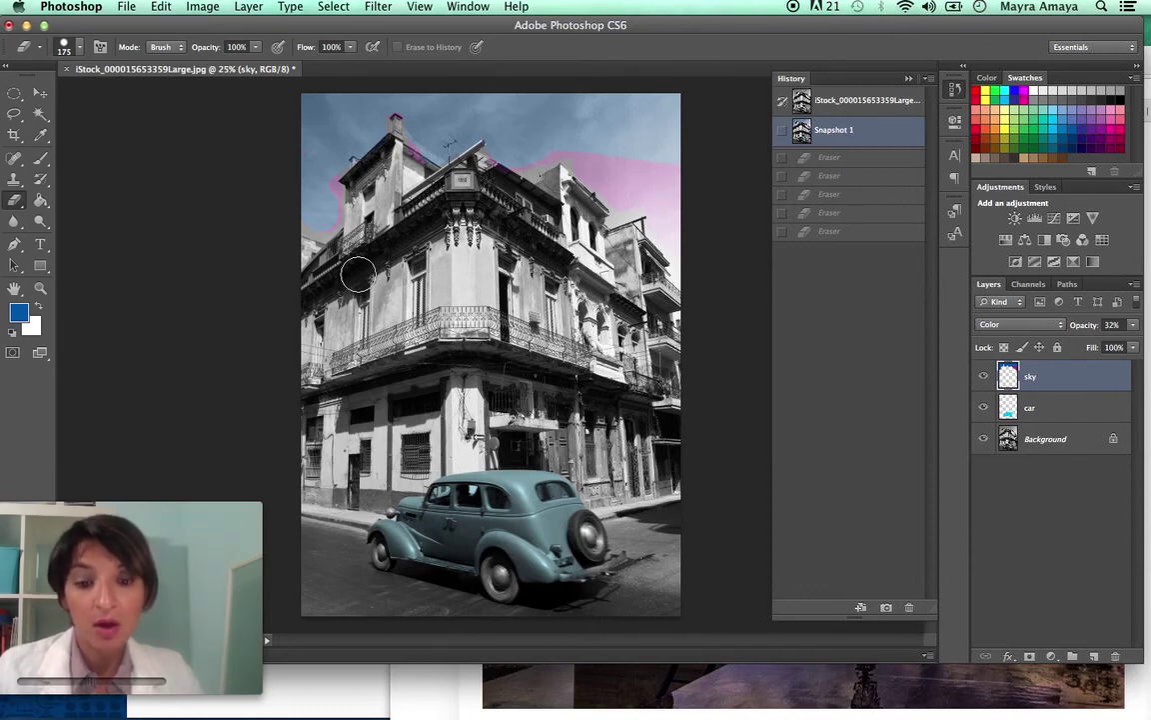
# Step: Set up a web export as a high-quality JPEG at 50 percent image size, and cancel it without saving
pyautogui.click(124, 7)
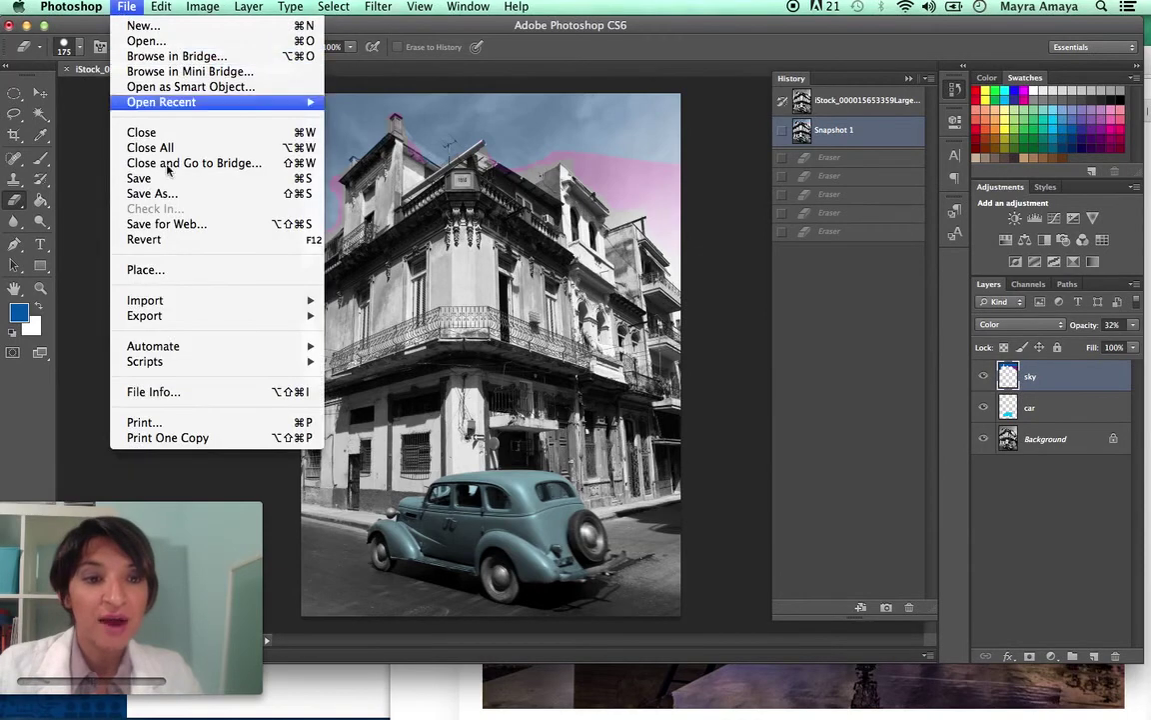
pyautogui.click(175, 225)
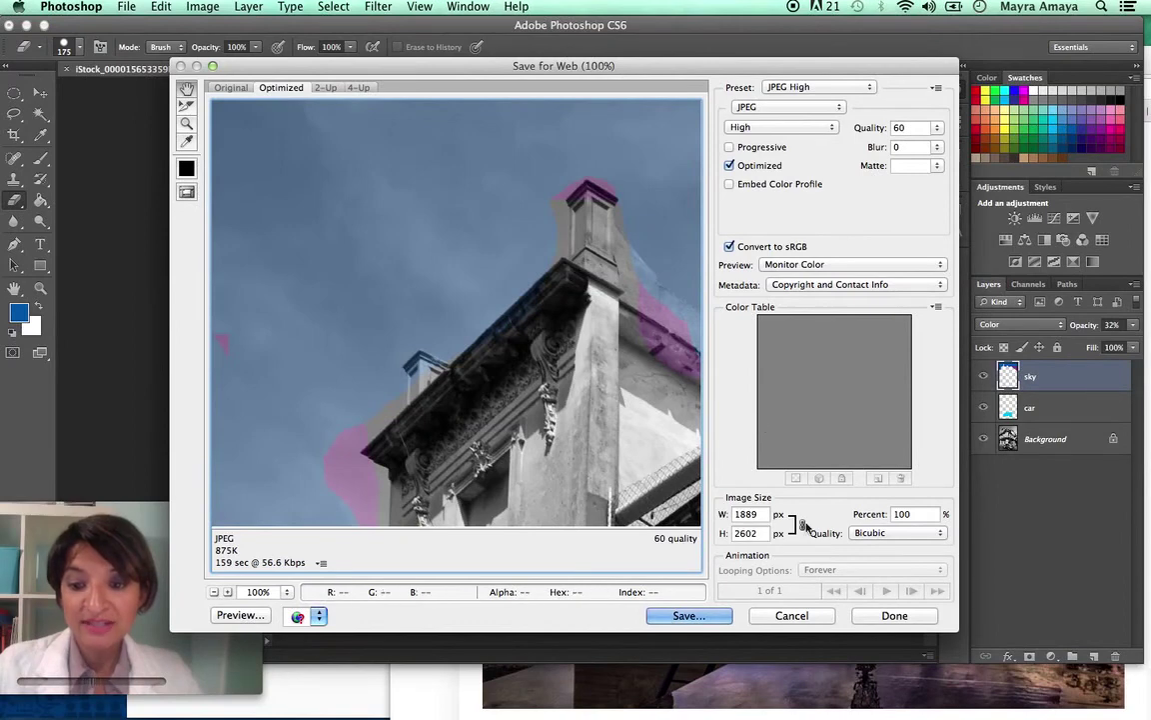
pyautogui.doubleClick(885, 515)
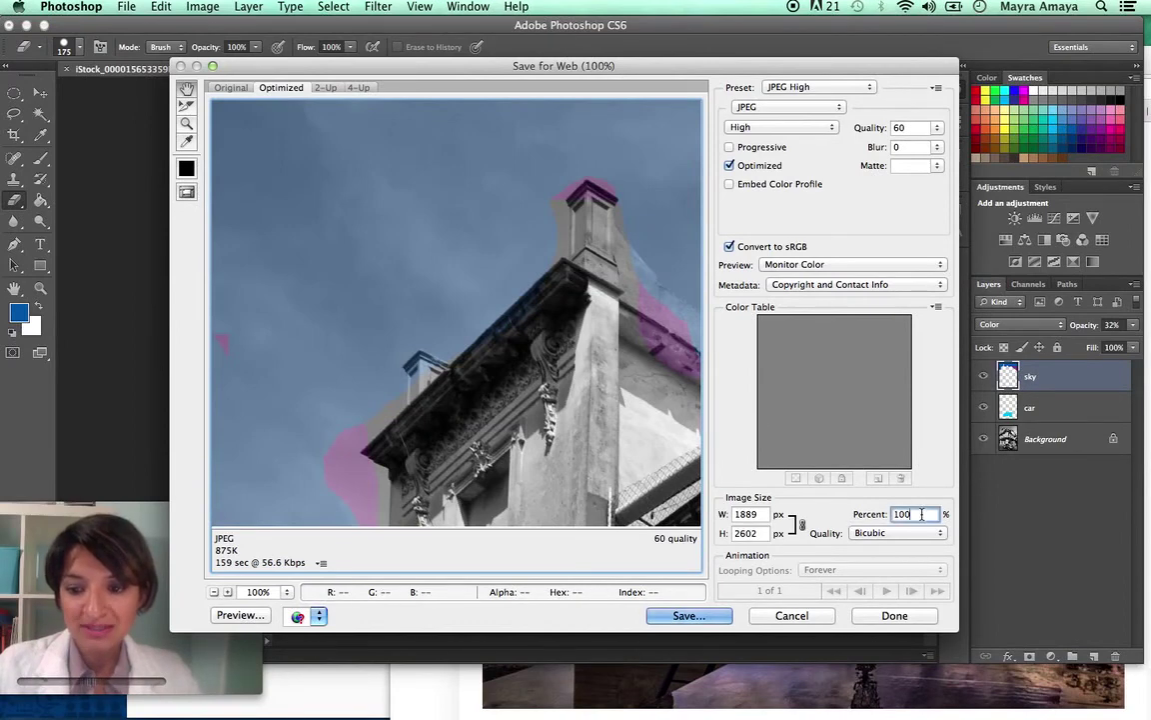
pyautogui.write('50')
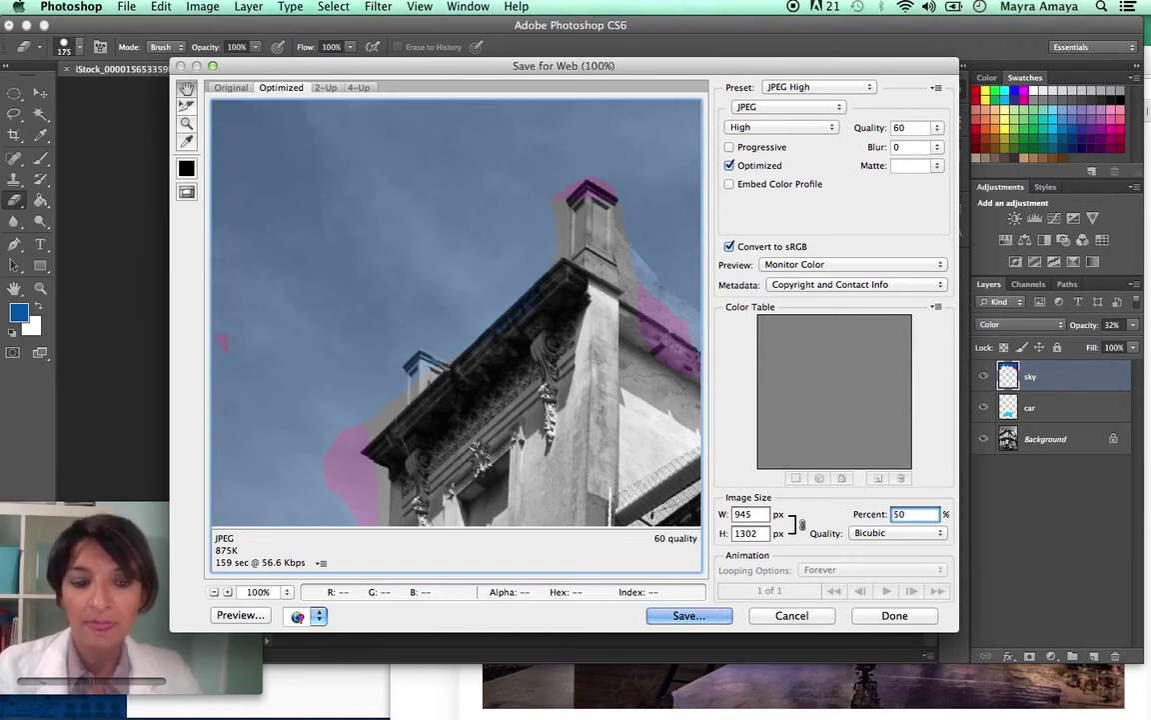
pyautogui.click(757, 106)
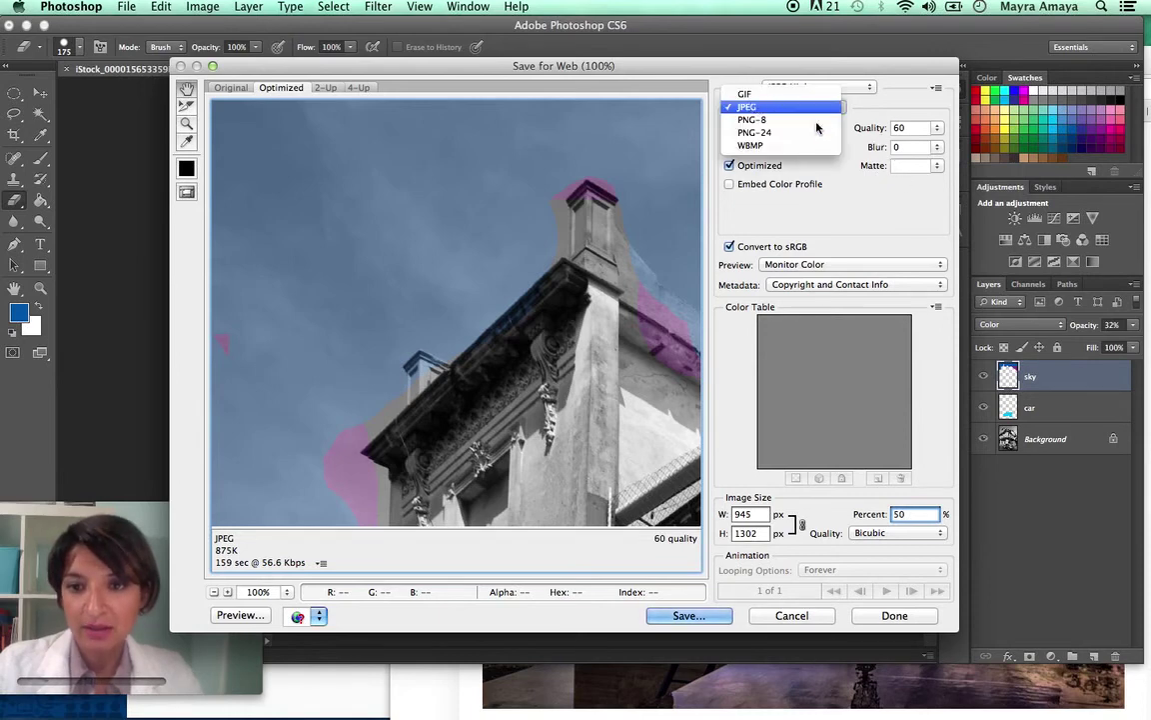
pyautogui.click(828, 195)
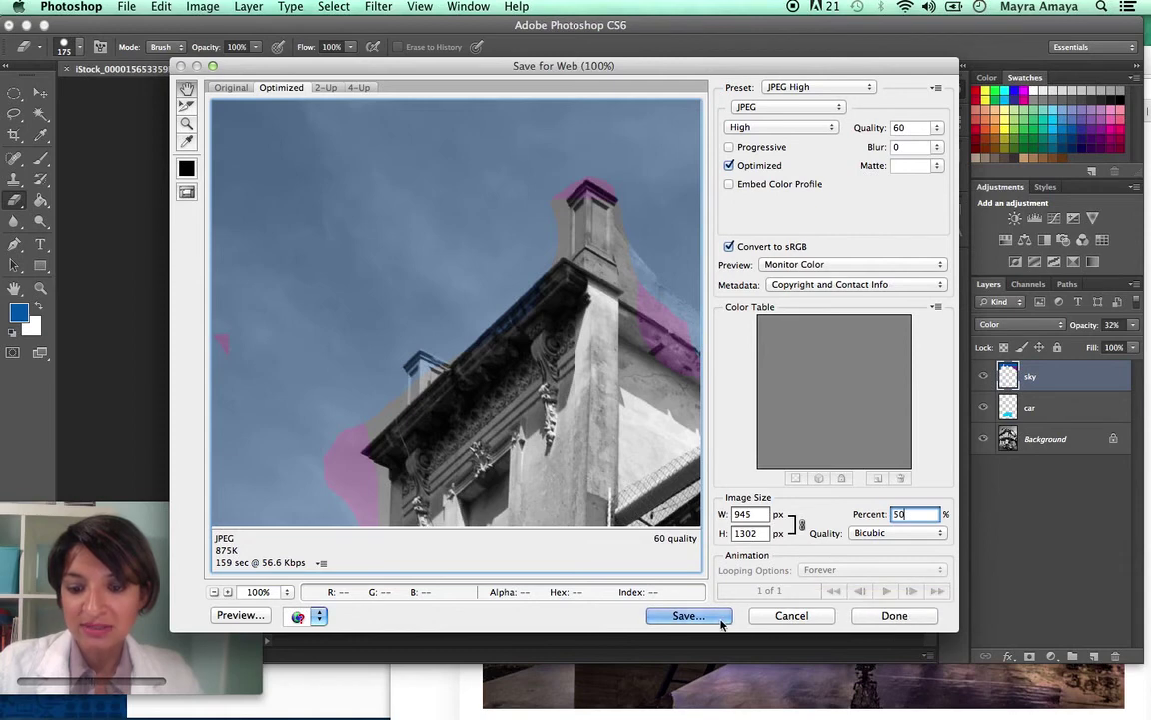
pyautogui.click(791, 615)
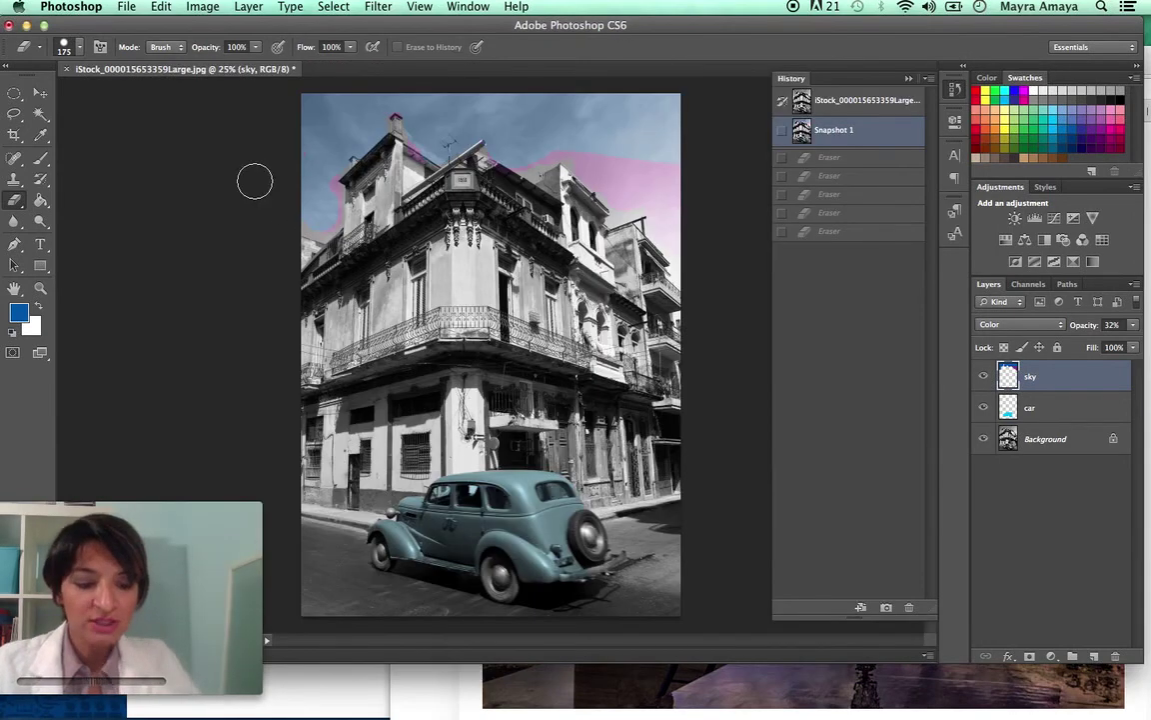
# Step: Switch to the Project 2 - Colorizing Photo course page in Chrome and expand the additional formatting options in the Project Specs editor
pyautogui.press('super+Tab')
pyautogui.press('super+Tab')
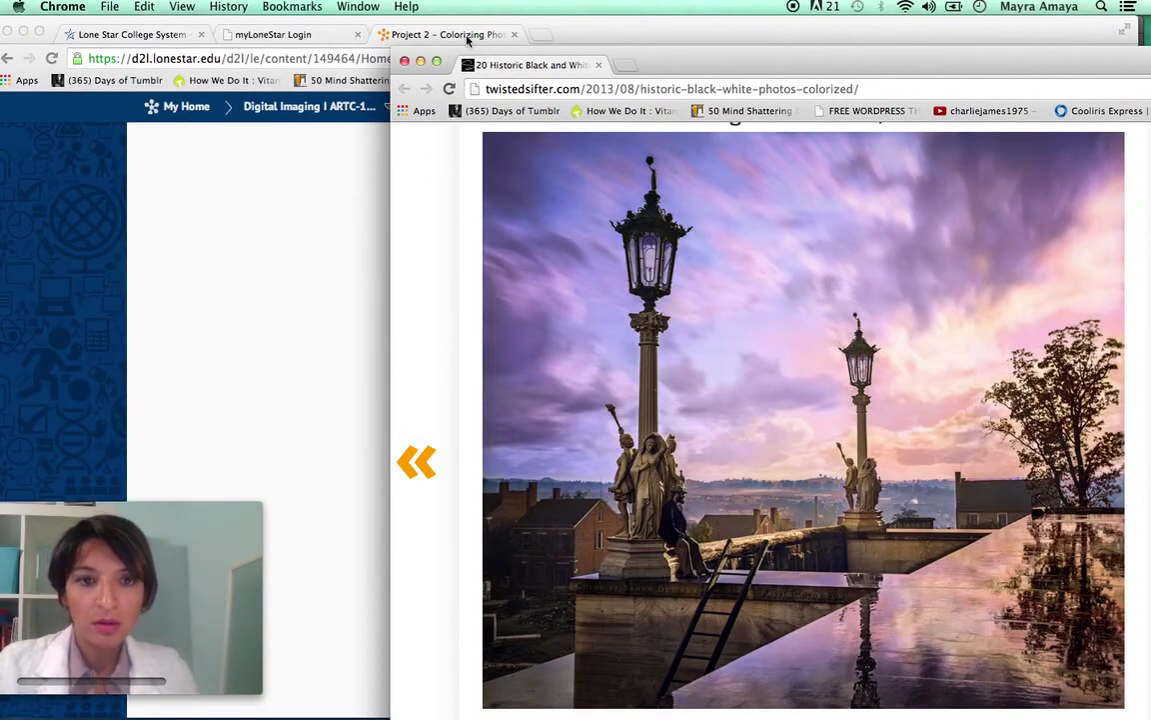
pyautogui.click(568, 34)
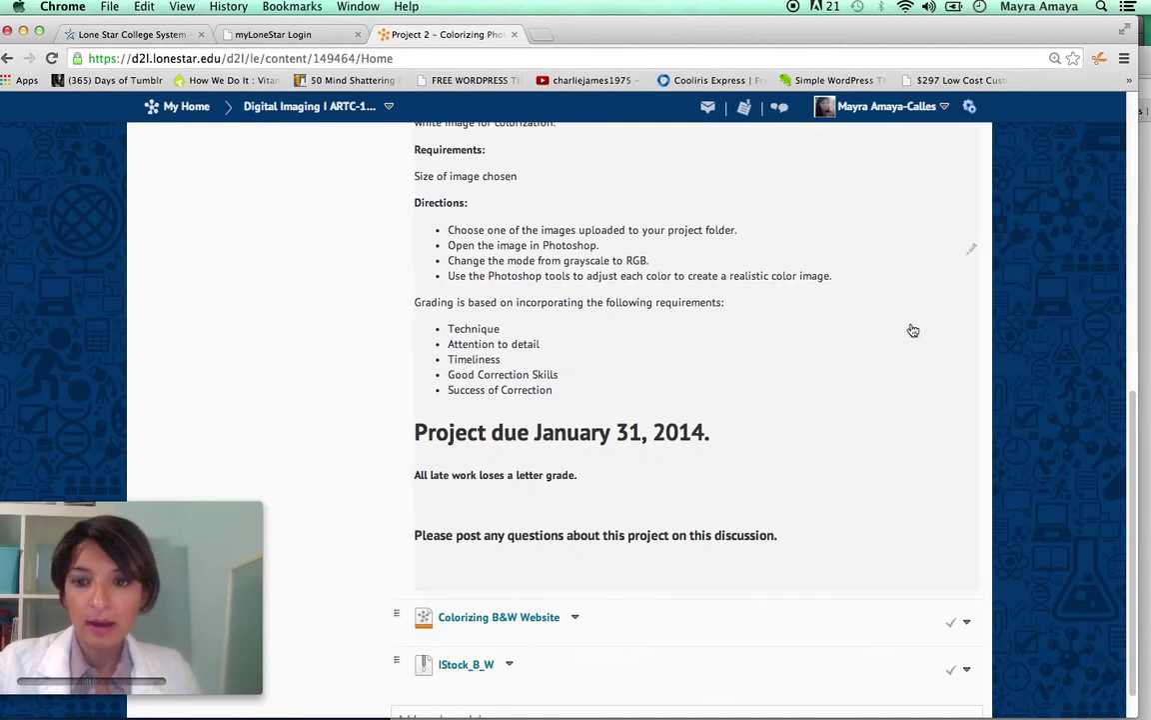
pyautogui.scroll(10, 933, 324)
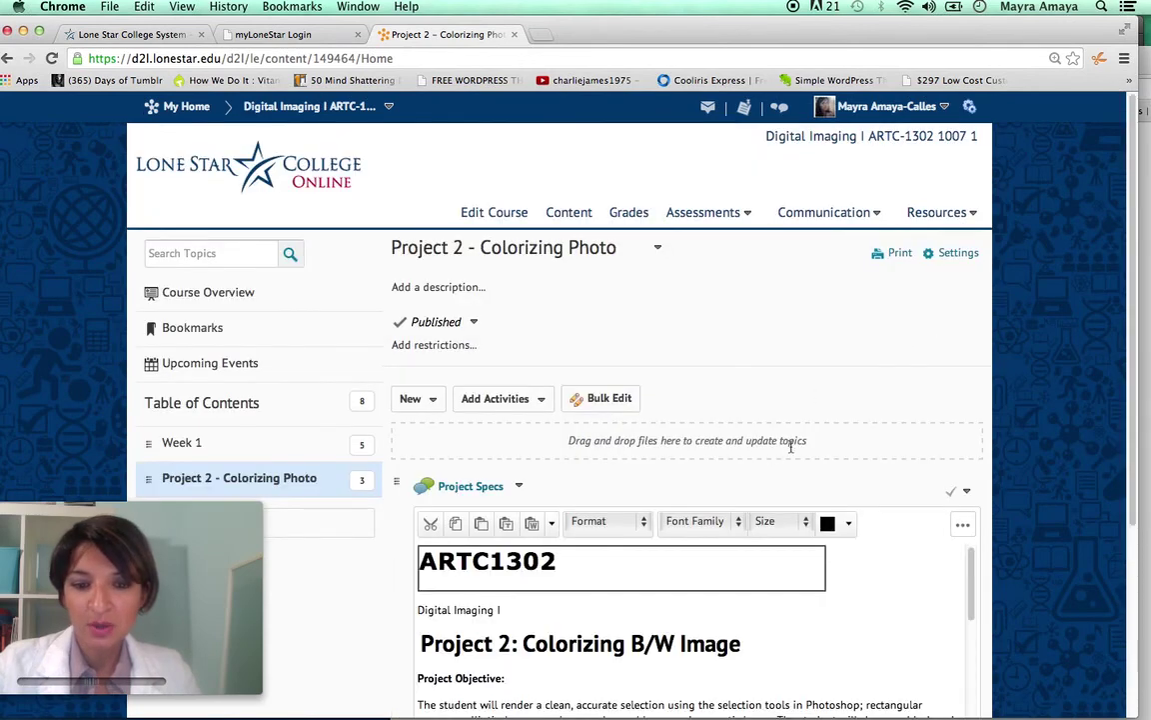
pyautogui.scroll(-1, 1027, 454)
pyautogui.scroll(-5, 1026, 453)
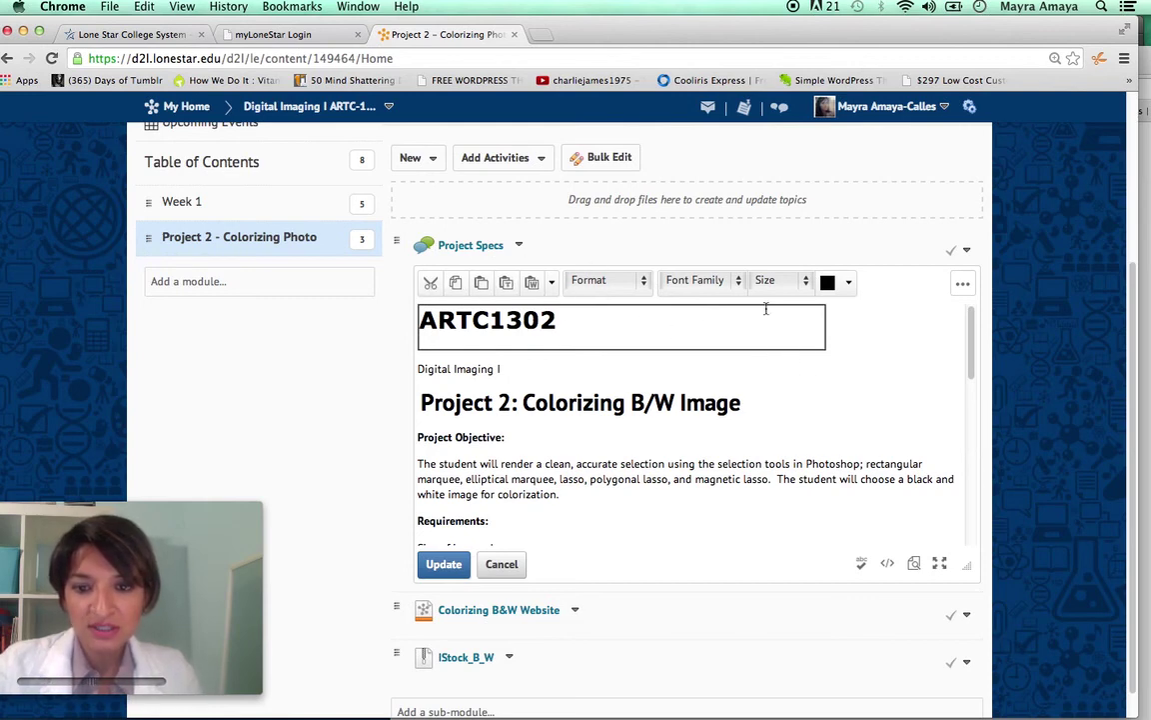
pyautogui.click(964, 288)
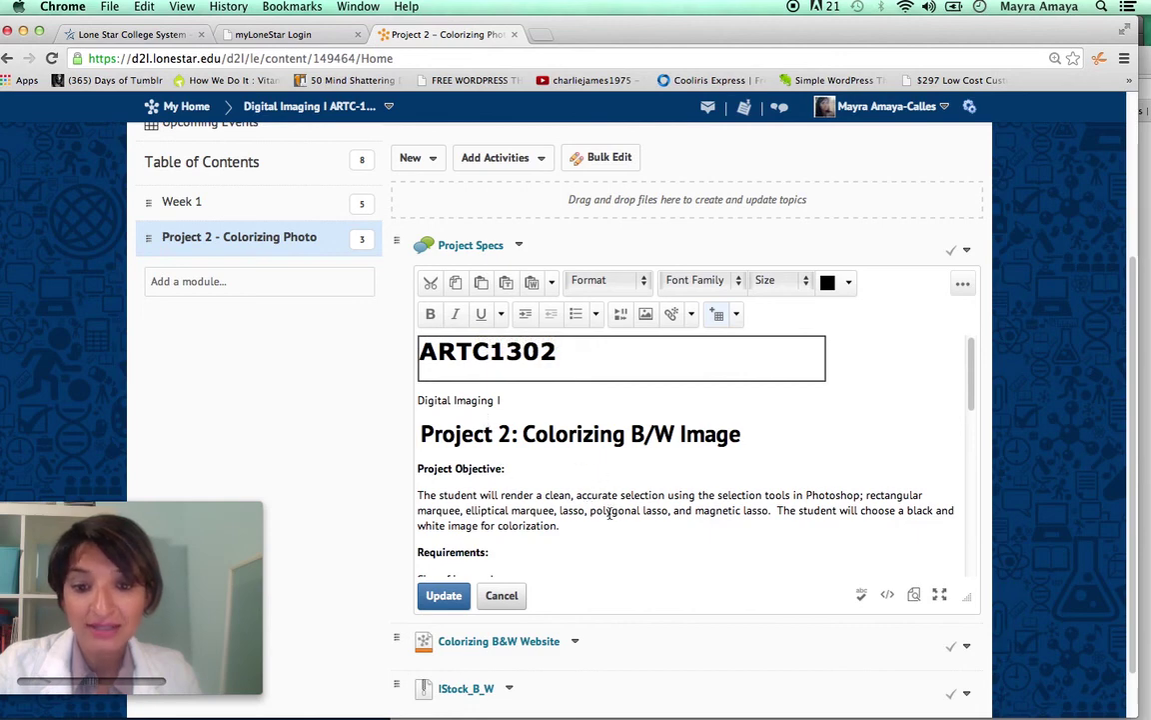
pyautogui.click(645, 318)
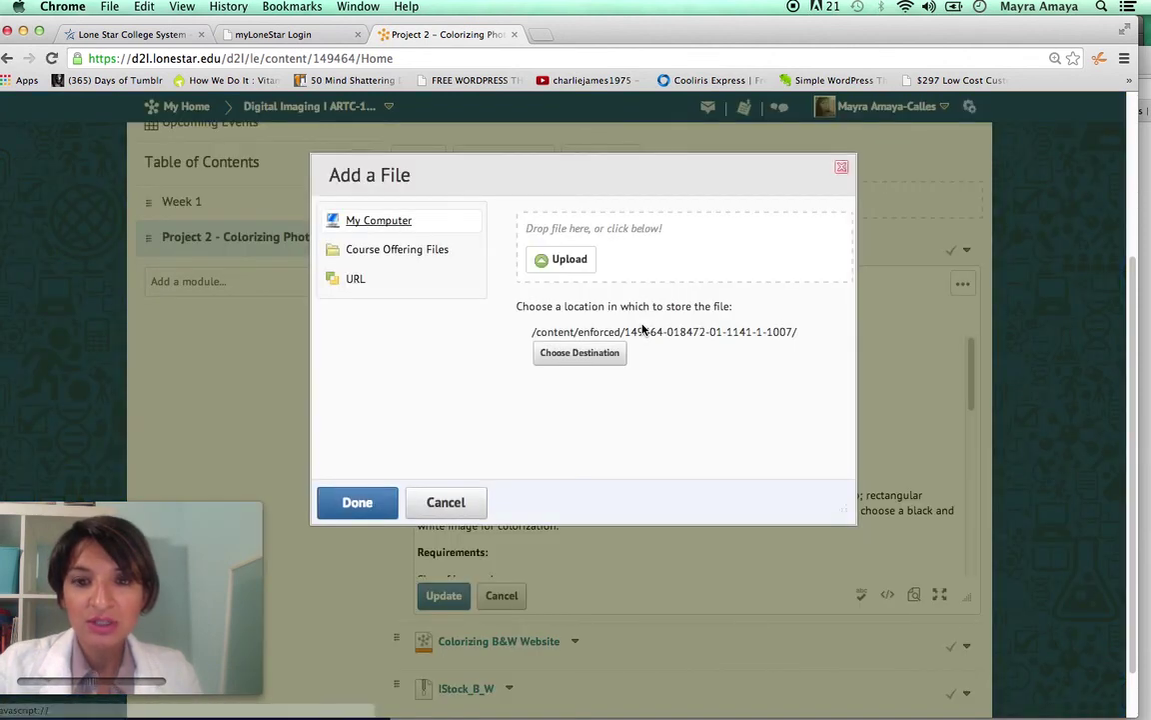
pyautogui.click(572, 261)
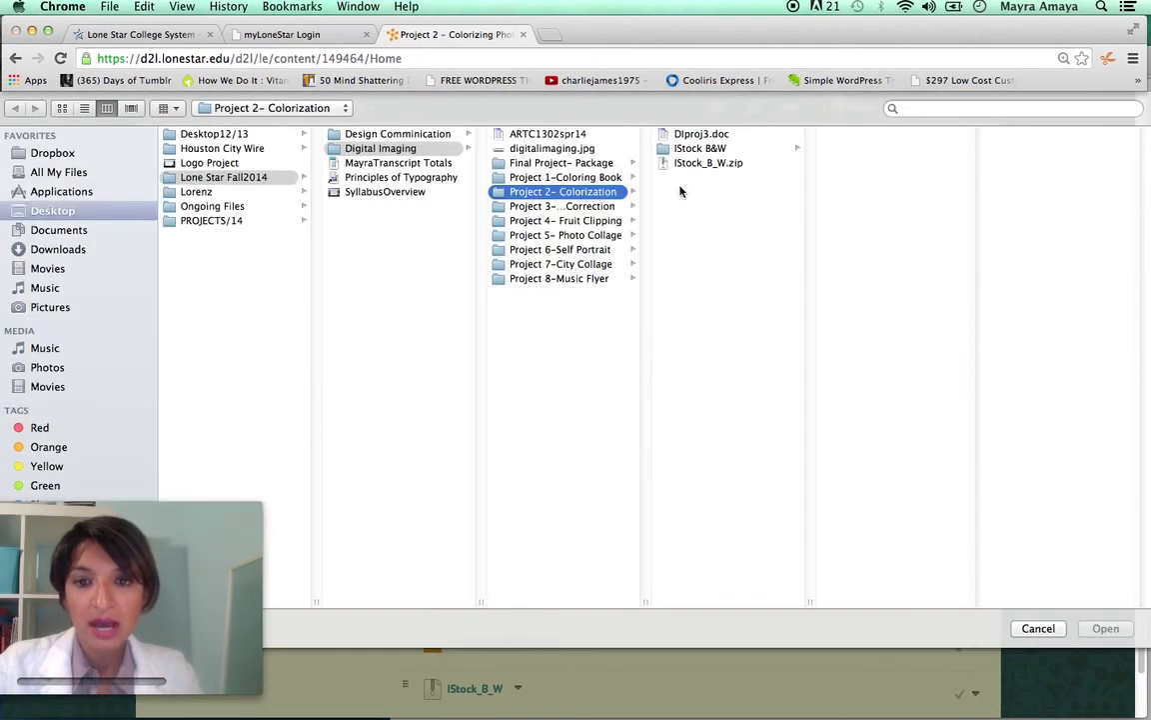
pyautogui.click(703, 148)
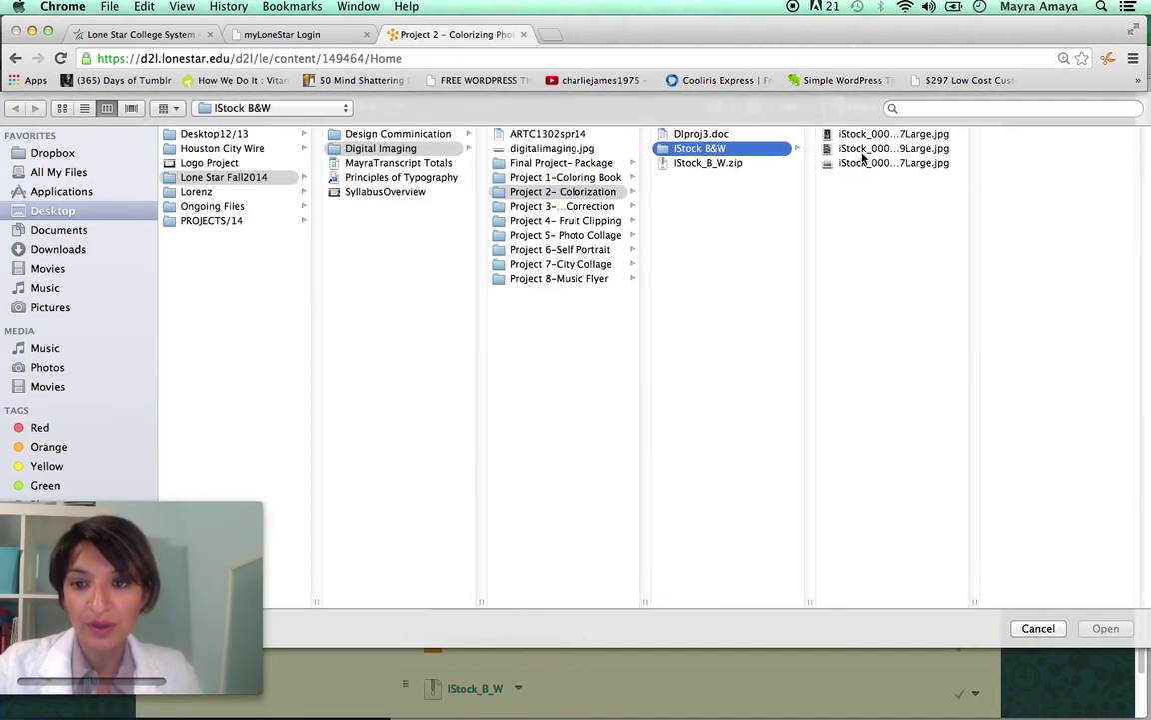
pyautogui.click(881, 149)
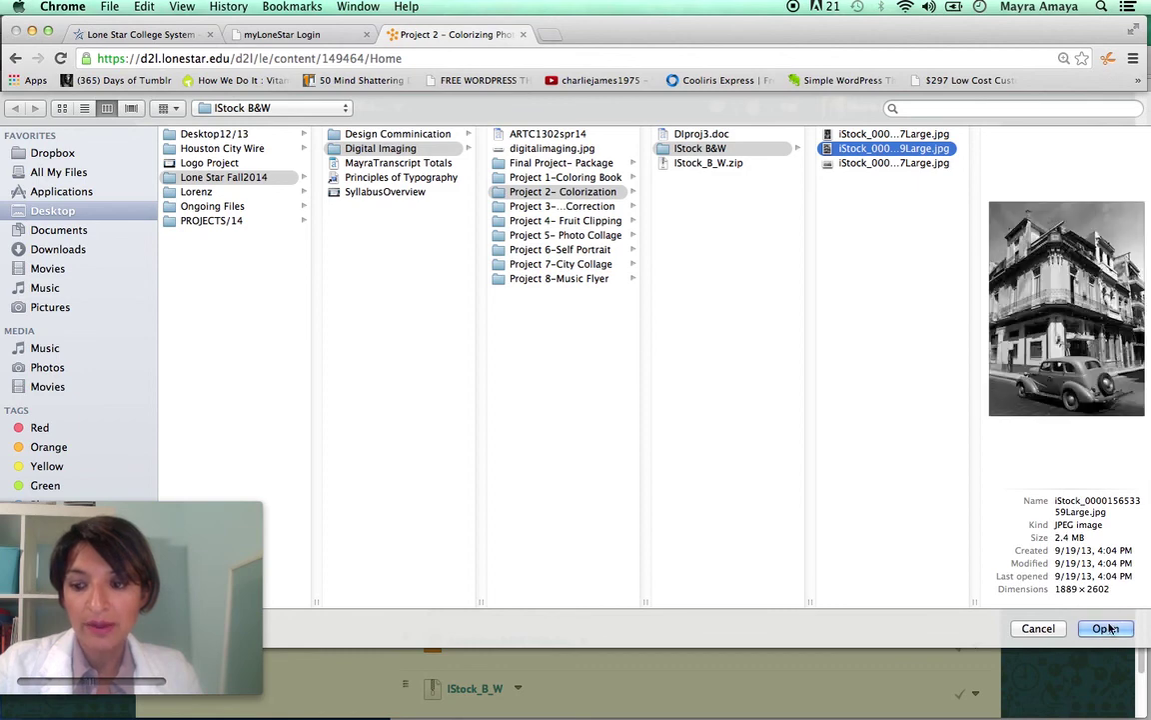
pyautogui.click(1038, 629)
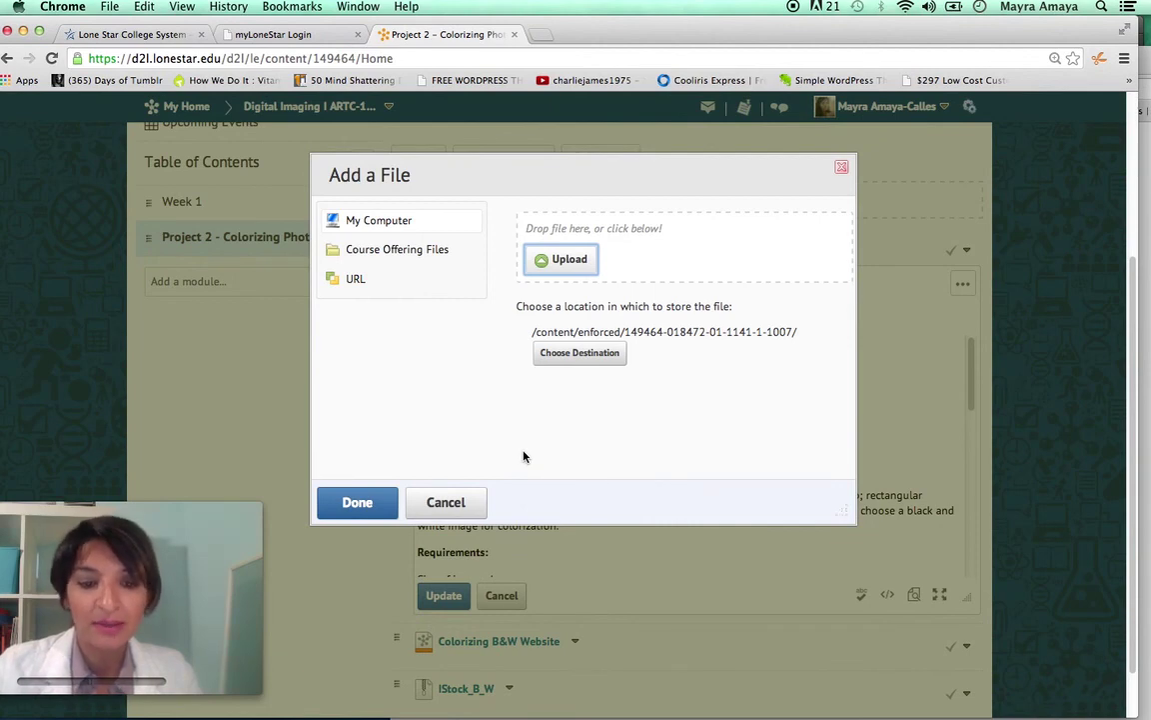
pyautogui.click(444, 503)
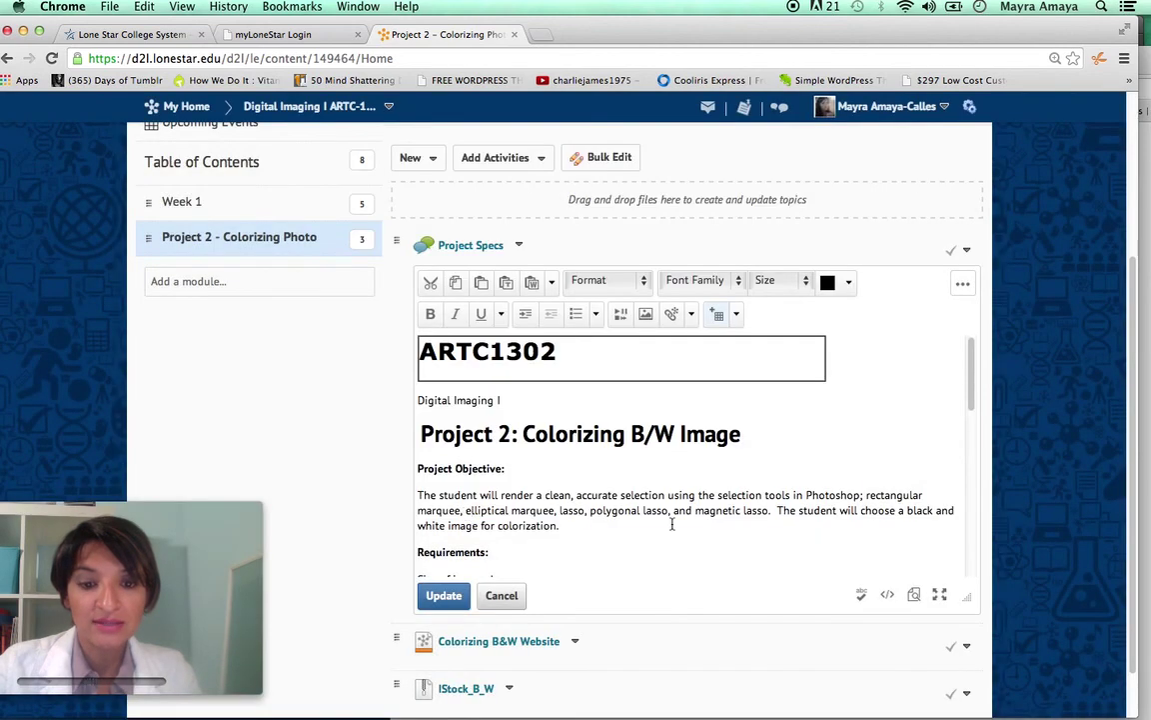